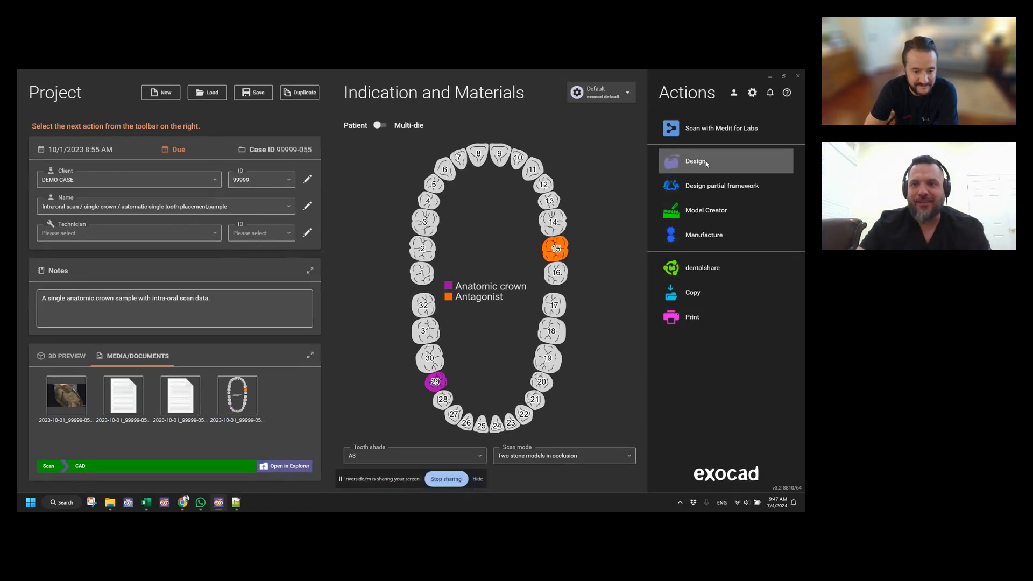
Start the design of the single crown case from scan data only, without loading the previously designed tooth models
{"action": "left_click", "coordinate": [706, 163]}
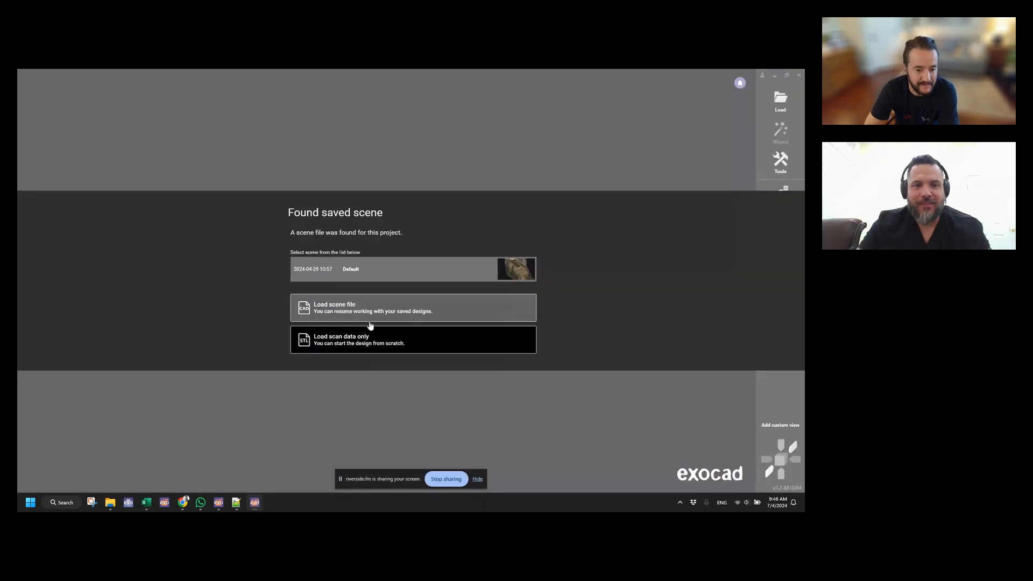
{"action": "left_click", "coordinate": [357, 336]}
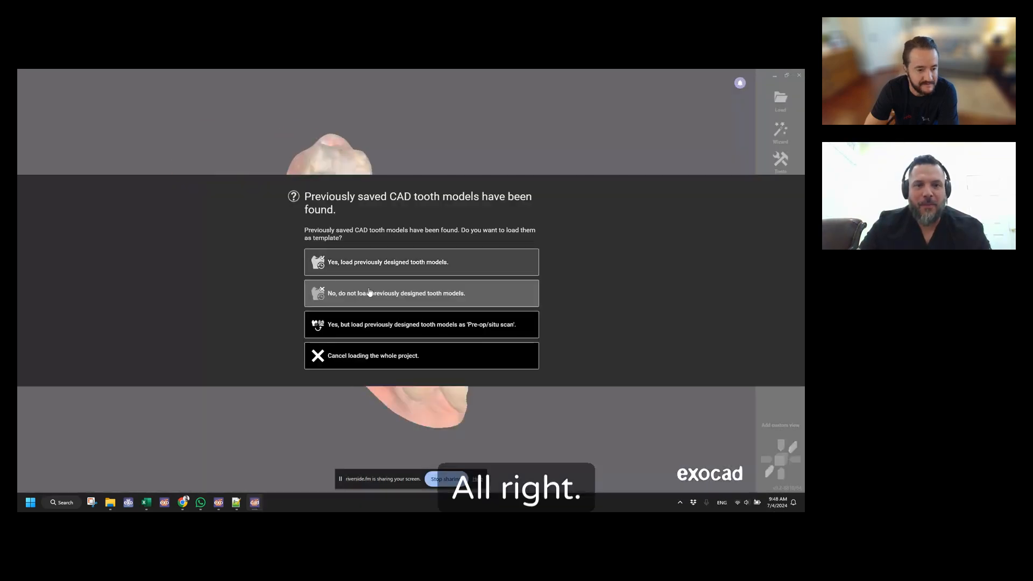
{"action": "left_click", "coordinate": [370, 300]}
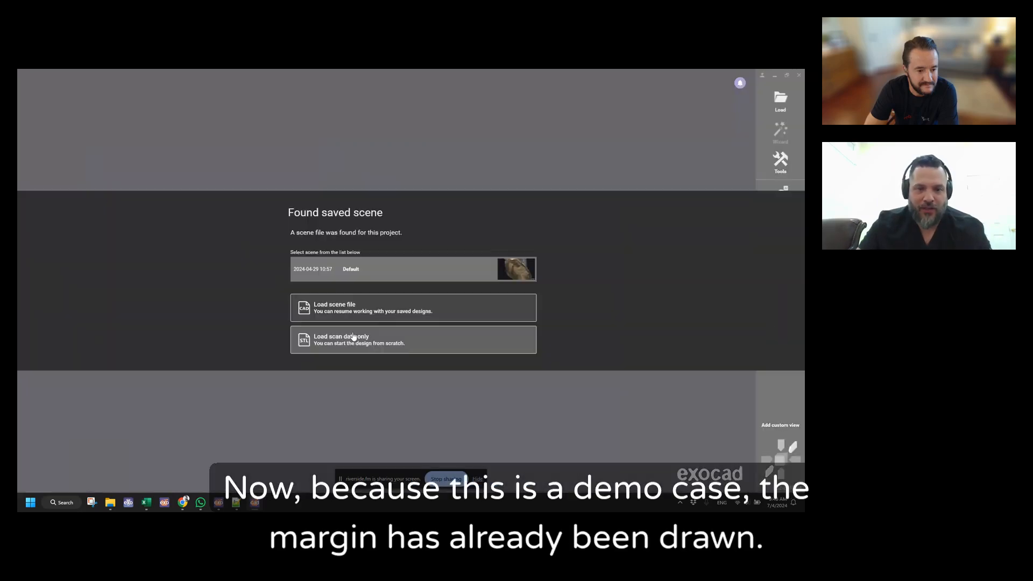
{"action": "key", "text": "alt+Tab"}
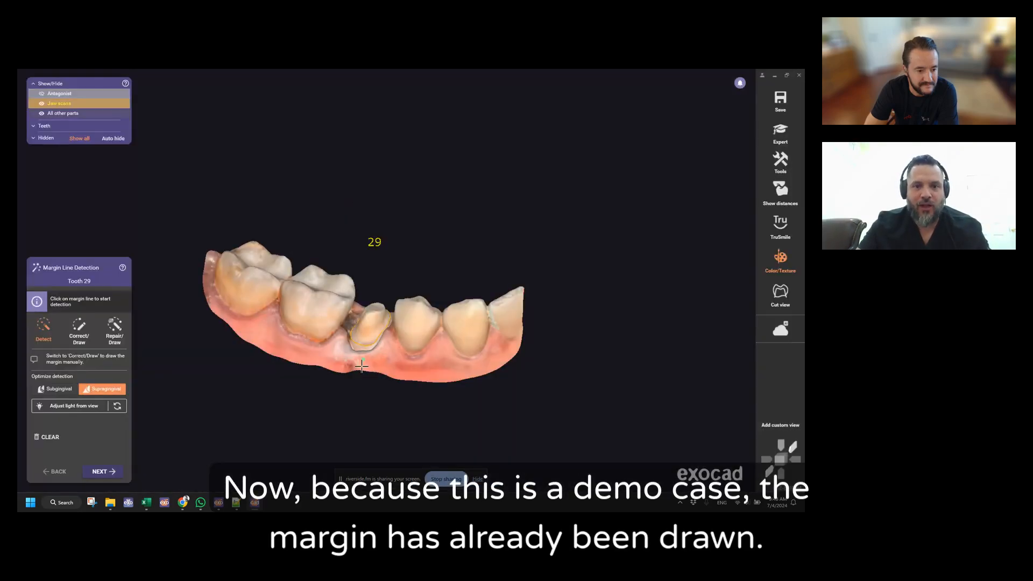
Detect the margin line on prepared tooth 29, fine-tune its points, and proceed to the crown bottom
{"action": "scroll", "coordinate": [367, 326], "scroll_direction": "up", "scroll_amount": 5}
{"action": "left_click", "coordinate": [364, 329]}
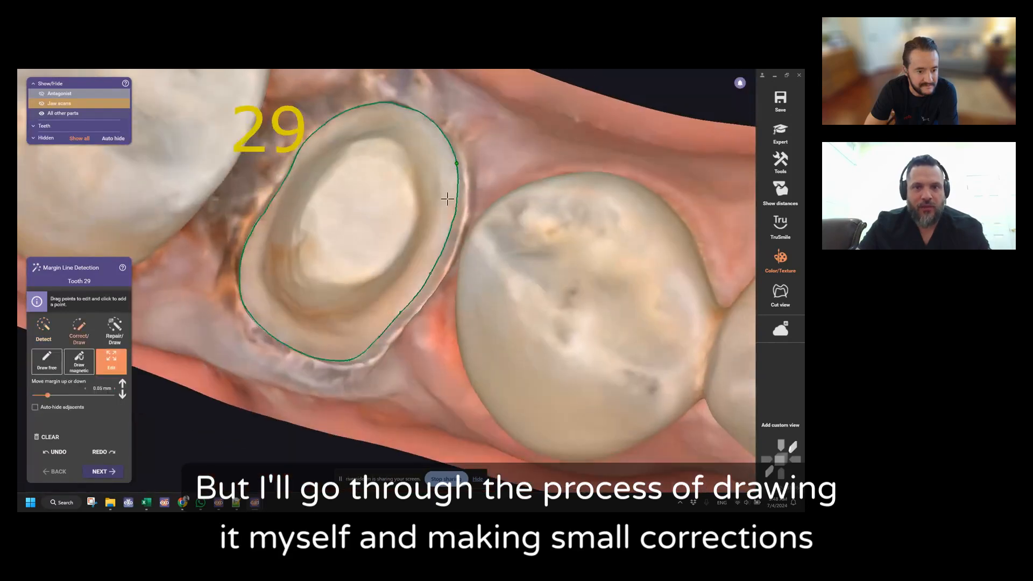
{"action": "scroll", "coordinate": [469, 162], "scroll_direction": "up", "scroll_amount": 5}
{"action": "scroll", "coordinate": [451, 148], "scroll_direction": "down", "scroll_amount": 5}
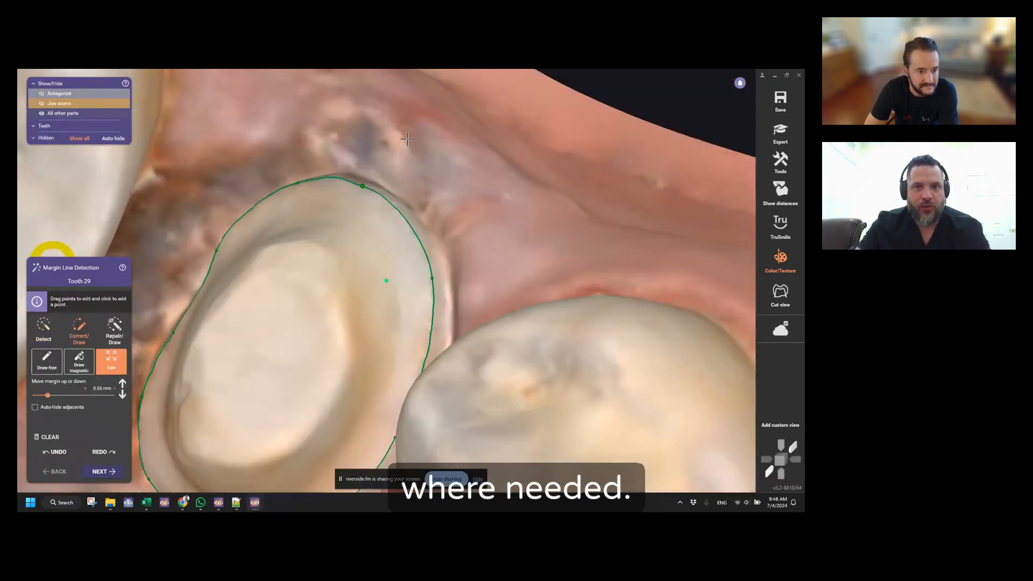
{"action": "right_click_drag", "start_coordinate": [361, 207], "coordinate": [368, 237]}
{"action": "left_click_drag", "start_coordinate": [365, 159], "coordinate": [371, 162]}
{"action": "scroll", "coordinate": [371, 162], "scroll_direction": "down", "scroll_amount": 4}
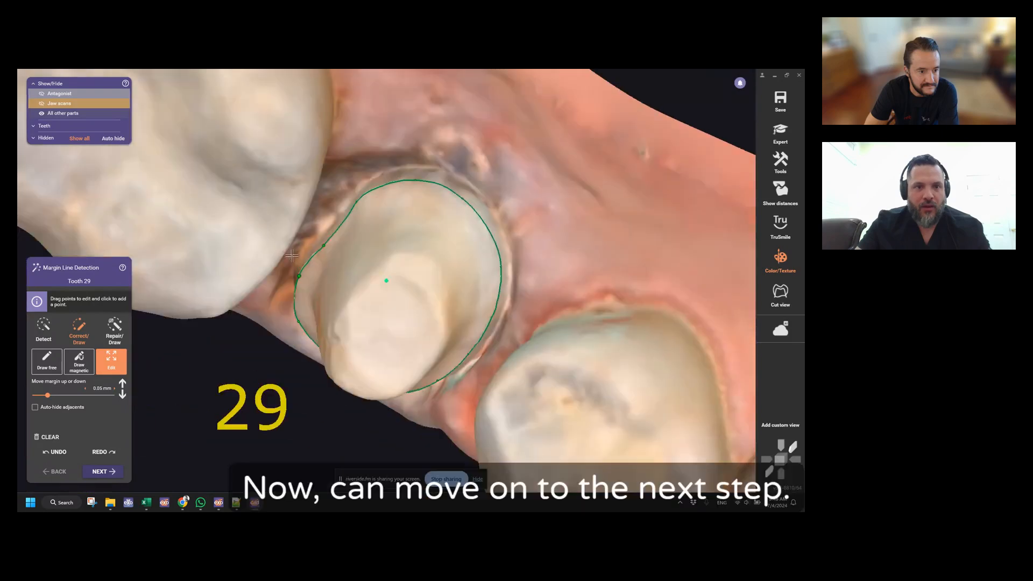
{"action": "right_click_drag", "start_coordinate": [237, 339], "coordinate": [285, 269]}
{"action": "key", "text": "space"}
Set the insertion direction of tooth 29 from an occlusal view looking straight down on the preparation
{"action": "right_click_drag", "start_coordinate": [283, 370], "coordinate": [398, 347]}
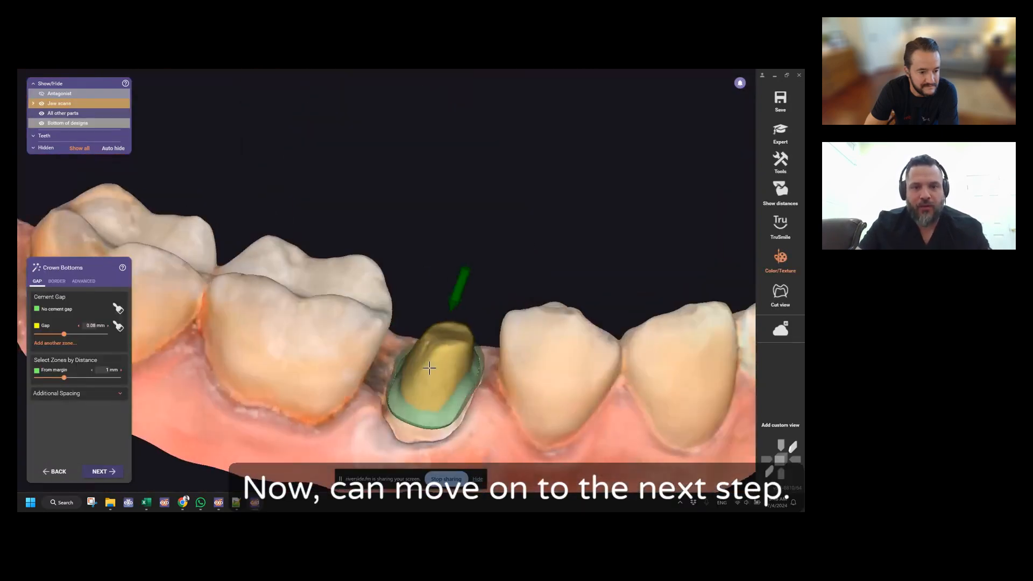
{"action": "right_click", "coordinate": [420, 342]}
{"action": "left_click", "coordinate": [464, 376]}
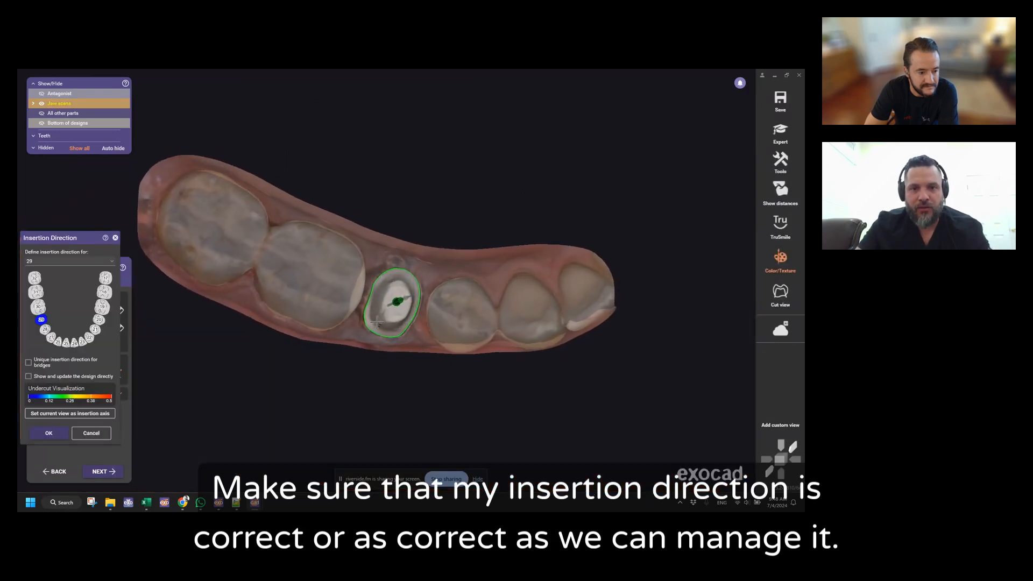
{"action": "left_click", "coordinate": [80, 413]}
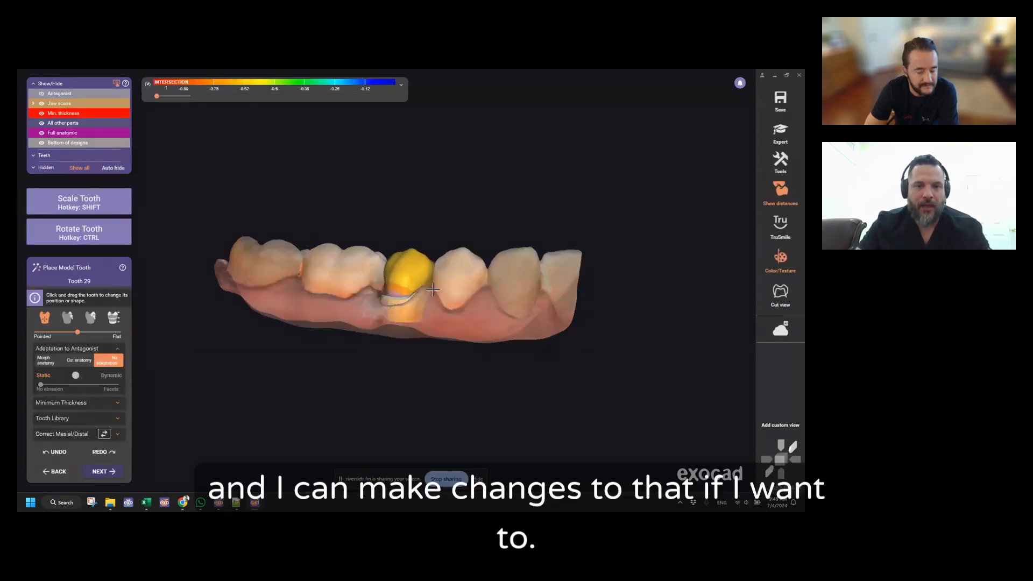
Move, scale and rotate the model tooth 29 to fit between its neighbours, and proceed to free-forming
{"action": "scroll", "coordinate": [413, 317], "scroll_direction": "up", "scroll_amount": 3}
{"action": "mouse_move", "coordinate": [415, 264]}
{"action": "right_mouse_down"}
{"action": "mouse_move", "coordinate": [415, 302]}
{"action": "mouse_move", "coordinate": [413, 274]}
{"action": "right_mouse_up"}
{"action": "scroll", "coordinate": [415, 295], "scroll_direction": "up", "scroll_amount": 4}
{"action": "mouse_move", "coordinate": [414, 274]}
{"action": "left_mouse_down"}
{"action": "mouse_move", "coordinate": [411, 247]}
{"action": "mouse_move", "coordinate": [424, 294]}
{"action": "mouse_move", "coordinate": [419, 279]}
{"action": "left_mouse_up"}
{"action": "right_click_drag", "start_coordinate": [419, 277], "coordinate": [330, 268]}
{"action": "scroll", "coordinate": [337, 253], "scroll_direction": "up", "scroll_amount": 4}
{"action": "left_click_drag", "start_coordinate": [330, 268], "coordinate": [323, 267], "text": "shift"}
{"action": "scroll", "coordinate": [344, 266], "scroll_direction": "down", "scroll_amount": 3}
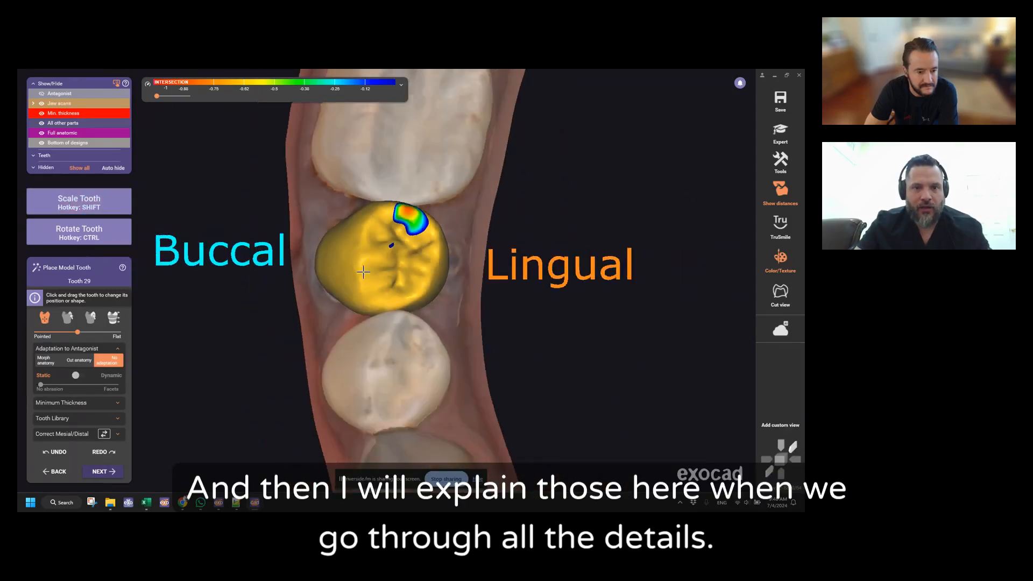
{"action": "right_click_drag", "start_coordinate": [352, 263], "coordinate": [373, 267]}
{"action": "left_click_drag", "start_coordinate": [372, 268], "coordinate": [378, 277], "text": "ctrl"}
{"action": "key", "text": "Return"}
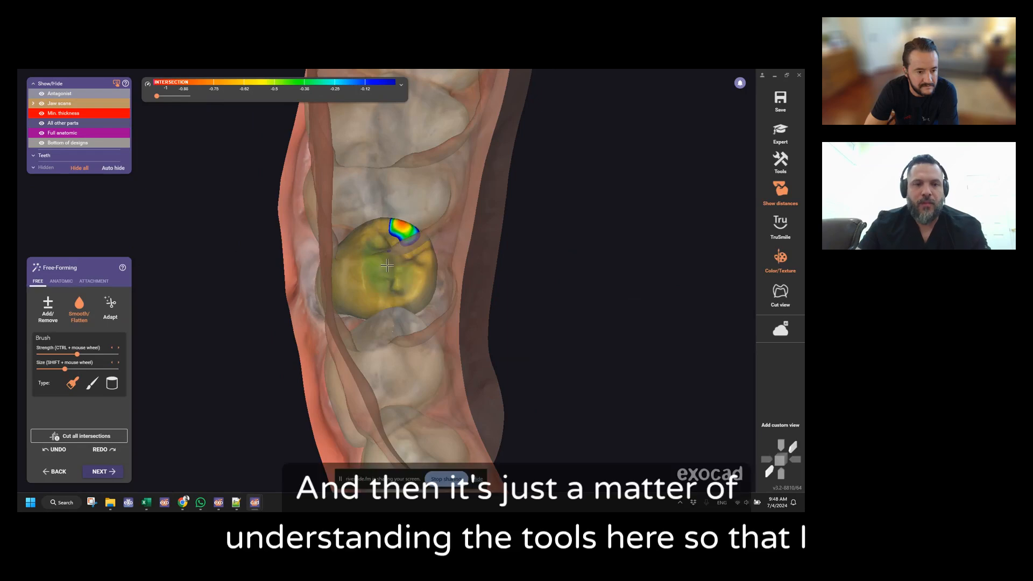
Reshape the crown with anatomic free-forming of the cusps, locking the cusp tips, to clear the intersection on its occlusal surface
{"action": "right_click_drag", "start_coordinate": [387, 266], "coordinate": [355, 307]}
{"action": "key", "text": "a"}
{"action": "scroll", "coordinate": [407, 316], "scroll_direction": "up", "scroll_amount": 5}
{"action": "scroll", "coordinate": [415, 306], "scroll_direction": "up", "scroll_amount": 3}
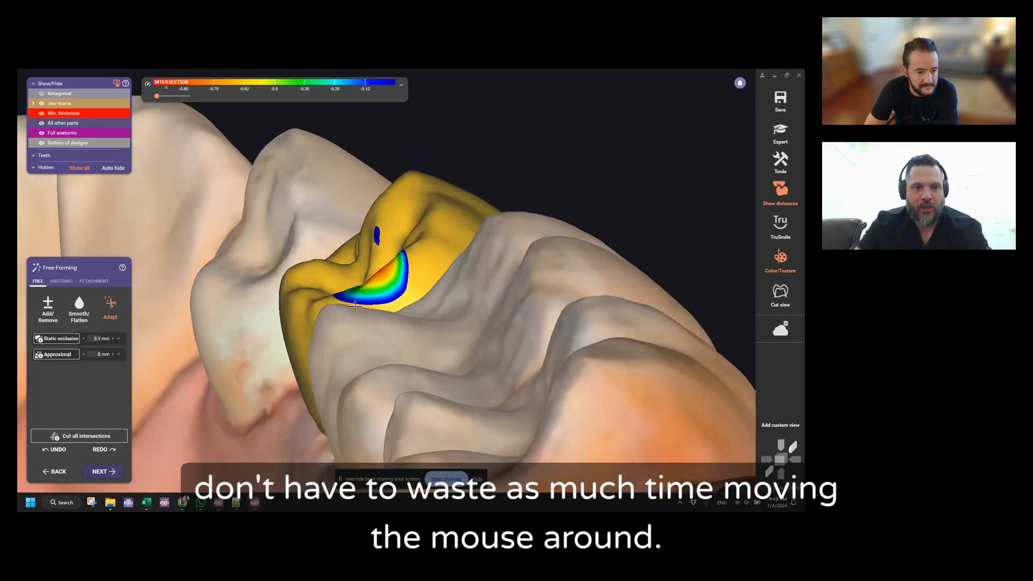
{"action": "key", "text": "Tab"}
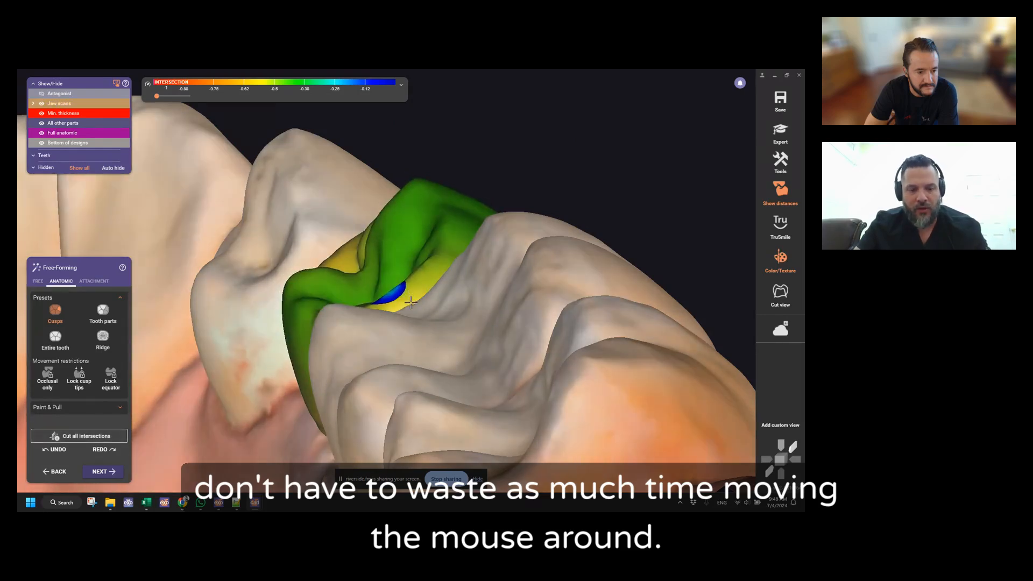
{"action": "key", "text": "ctrl"}
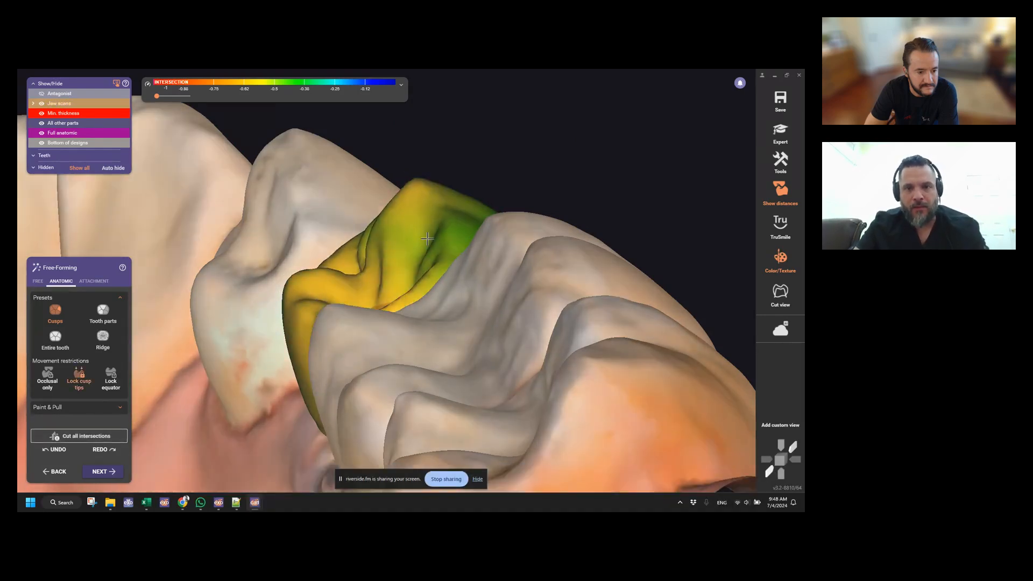
{"action": "right_click_drag", "start_coordinate": [415, 193], "coordinate": [454, 195]}
{"action": "left_click_drag", "start_coordinate": [437, 294], "coordinate": [432, 300]}
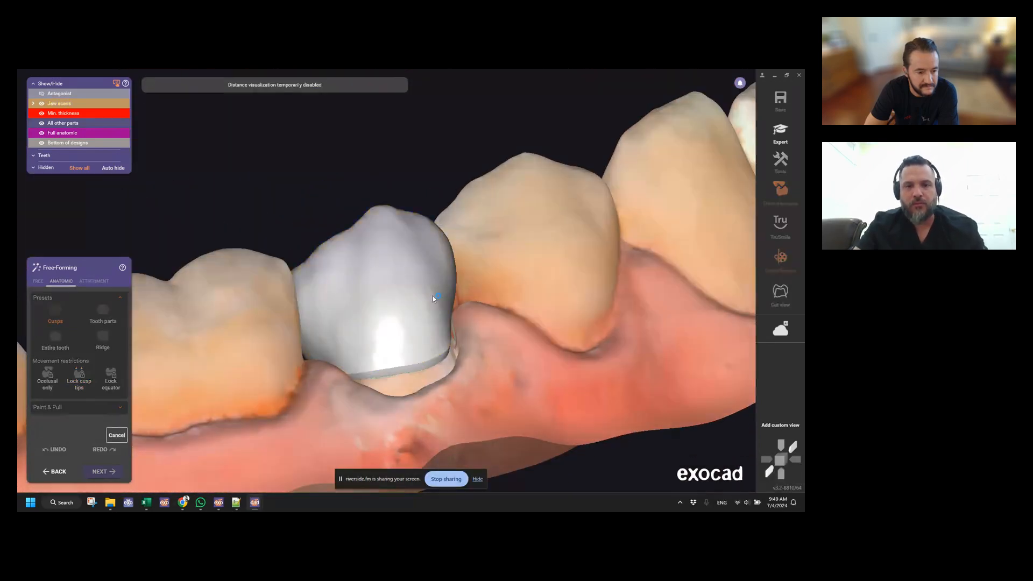
Refine the crown's buccal cusp ridge with the Add/Remove tool using a smaller brush
{"action": "mouse_move", "coordinate": [433, 300]}
{"action": "right_mouse_down"}
{"action": "mouse_move", "coordinate": [434, 286]}
{"action": "mouse_move", "coordinate": [365, 269]}
{"action": "right_mouse_up"}
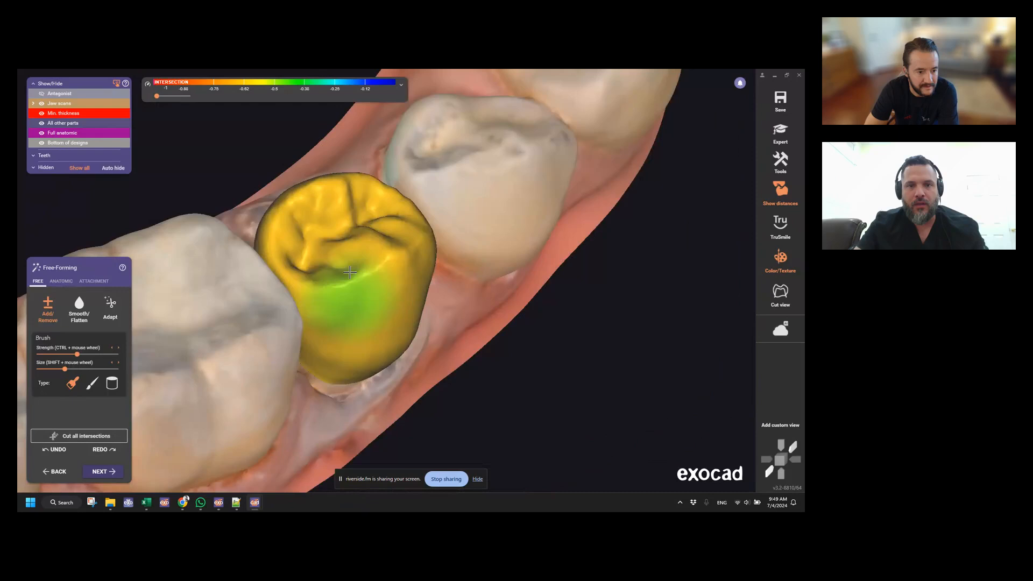
{"action": "right_click_drag", "start_coordinate": [347, 293], "coordinate": [362, 270]}
{"action": "scroll", "coordinate": [364, 270], "scroll_direction": "down", "scroll_amount": 4, "text": "shift"}
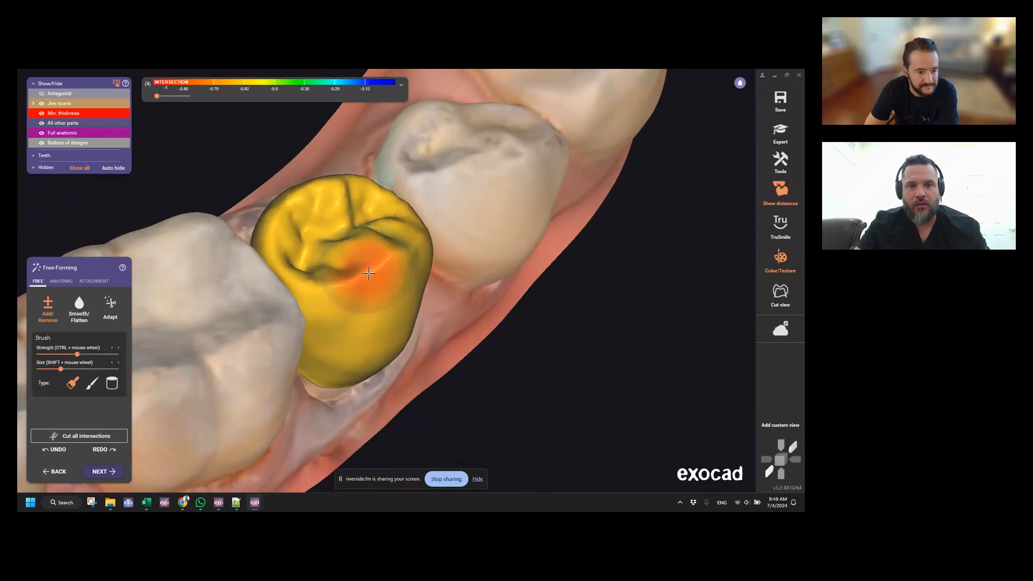
{"action": "mouse_move", "coordinate": [373, 274]}
{"action": "left_mouse_down"}
{"action": "mouse_move", "coordinate": [369, 265]}
{"action": "mouse_move", "coordinate": [390, 260]}
{"action": "left_mouse_up"}
{"action": "mouse_move", "coordinate": [378, 294]}
{"action": "right_mouse_down"}
{"action": "mouse_move", "coordinate": [373, 274]}
{"action": "mouse_move", "coordinate": [404, 230]}
{"action": "mouse_move", "coordinate": [426, 295]}
{"action": "mouse_move", "coordinate": [450, 310]}
{"action": "mouse_move", "coordinate": [490, 254]}
{"action": "mouse_move", "coordinate": [490, 263]}
{"action": "mouse_move", "coordinate": [489, 254]}
{"action": "mouse_move", "coordinate": [476, 256]}
{"action": "right_mouse_up"}
Hide the jaw scans and smooth the crown's side surfaces near the margin with a smaller Smooth/Flatten brush
{"action": "key", "text": "j"}
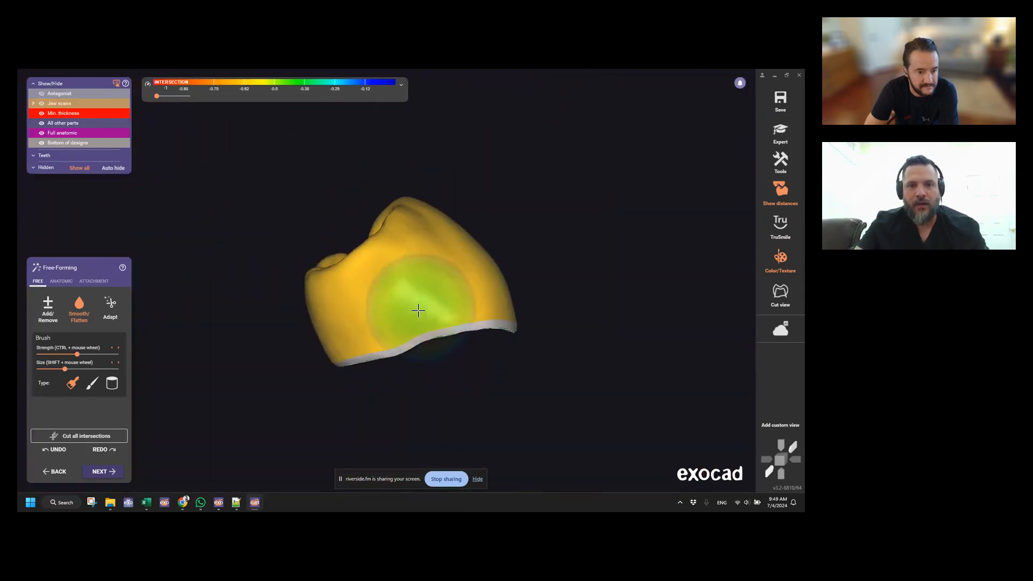
{"action": "right_click_drag", "start_coordinate": [417, 309], "coordinate": [419, 301]}
{"action": "right_click_drag", "start_coordinate": [504, 253], "coordinate": [422, 277]}
{"action": "scroll", "coordinate": [406, 285], "scroll_direction": "down", "scroll_amount": 3, "text": "shift"}
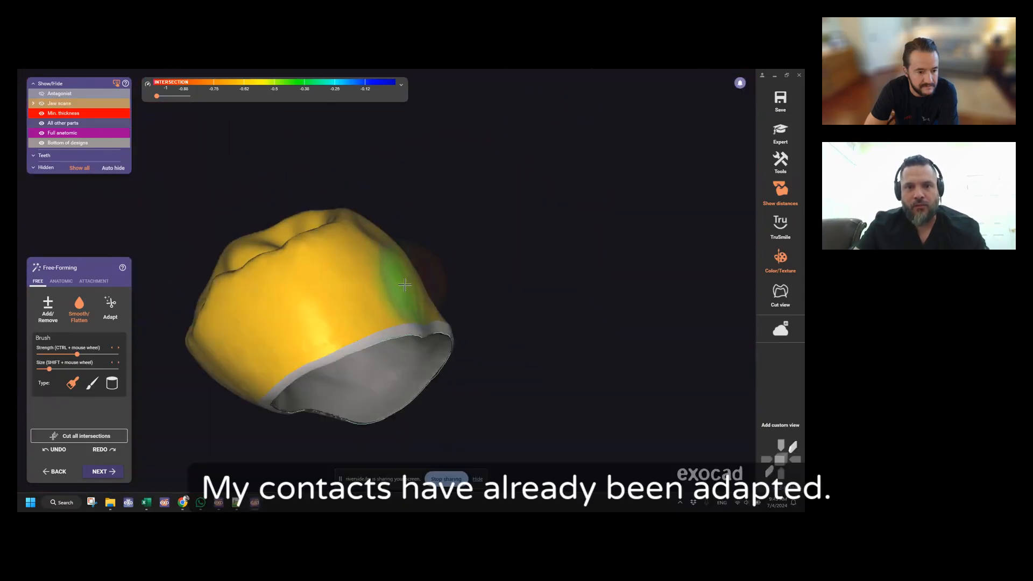
{"action": "right_click_drag", "start_coordinate": [323, 323], "coordinate": [288, 341]}
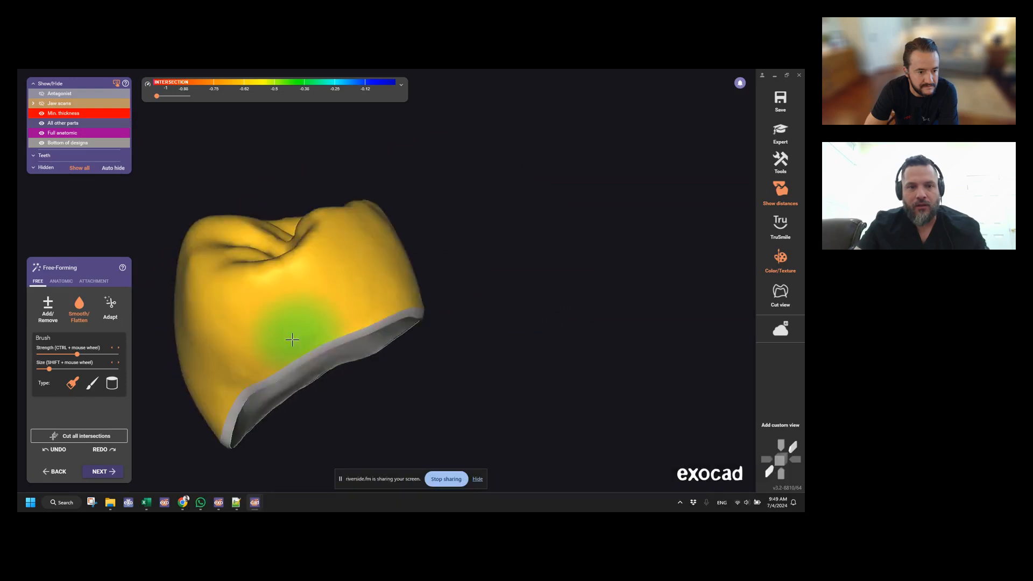
Finish free-forming, merge and save the crown, and display it together with the jaw scans and antagonist
{"action": "key", "text": "Return"}
{"action": "scroll", "coordinate": [374, 345], "scroll_direction": "down", "scroll_amount": 3}
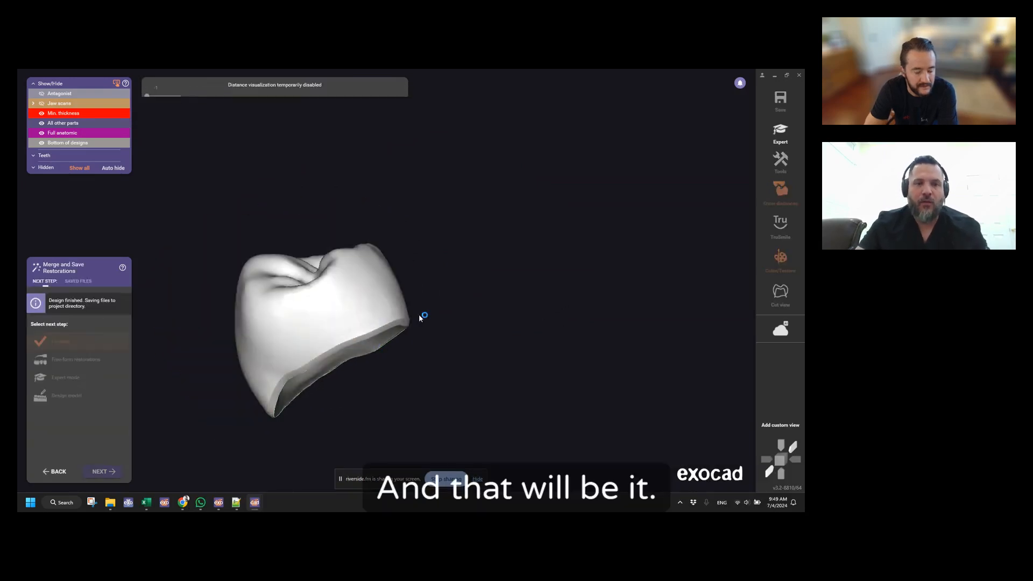
{"action": "scroll", "coordinate": [424, 310], "scroll_direction": "down", "scroll_amount": 3}
{"action": "mouse_move", "coordinate": [433, 301]}
{"action": "right_mouse_down"}
{"action": "mouse_move", "coordinate": [435, 333]}
{"action": "mouse_move", "coordinate": [434, 301]}
{"action": "right_mouse_up"}
{"action": "key", "text": "space"}
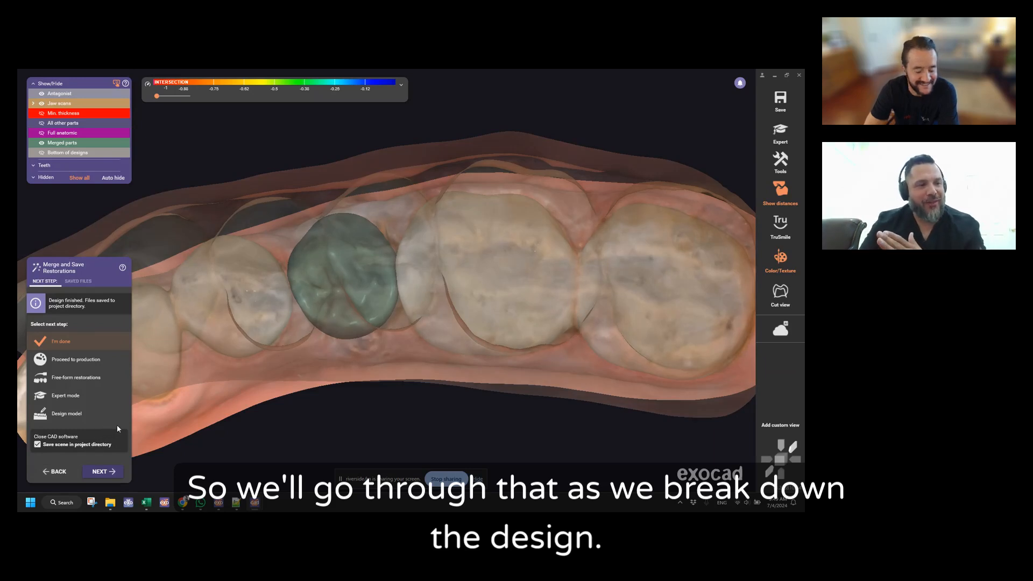
{"action": "right_click_drag", "start_coordinate": [443, 320], "coordinate": [435, 324]}
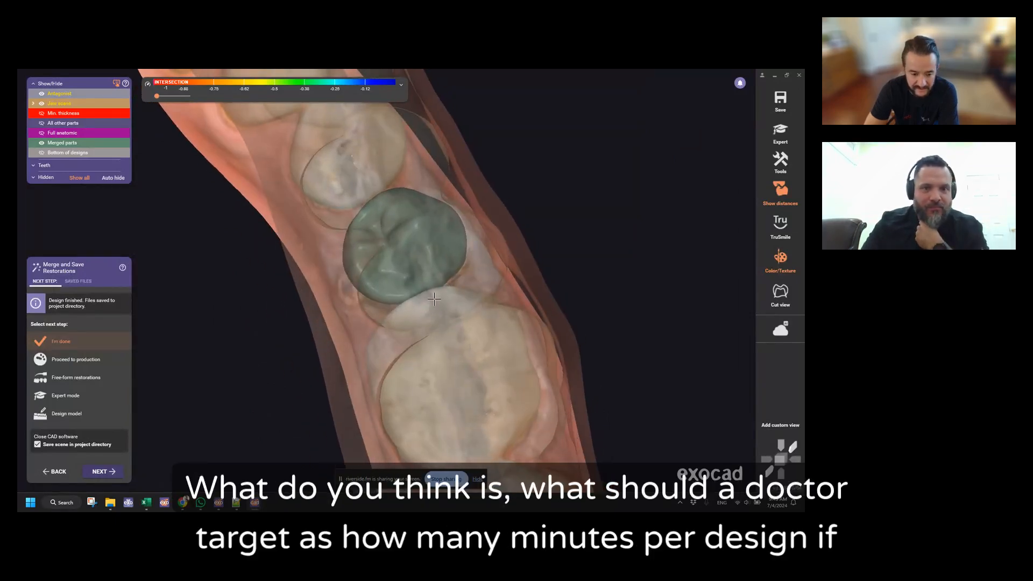
{"action": "right_click_drag", "start_coordinate": [434, 299], "coordinate": [434, 298]}
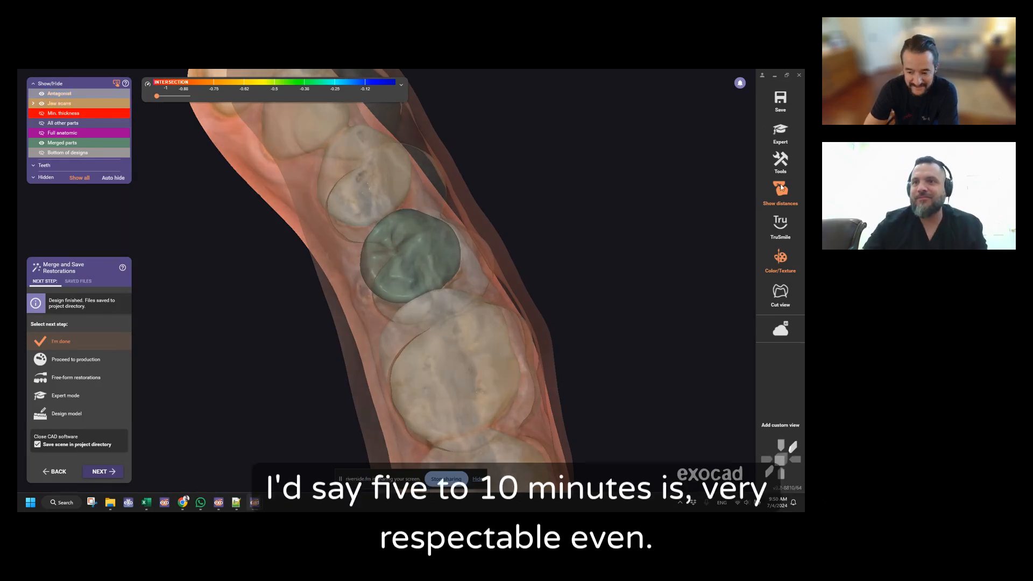
Close the finished design and restart the case from scan data only, declining the previously designed tooth models
{"action": "left_click", "coordinate": [799, 77]}
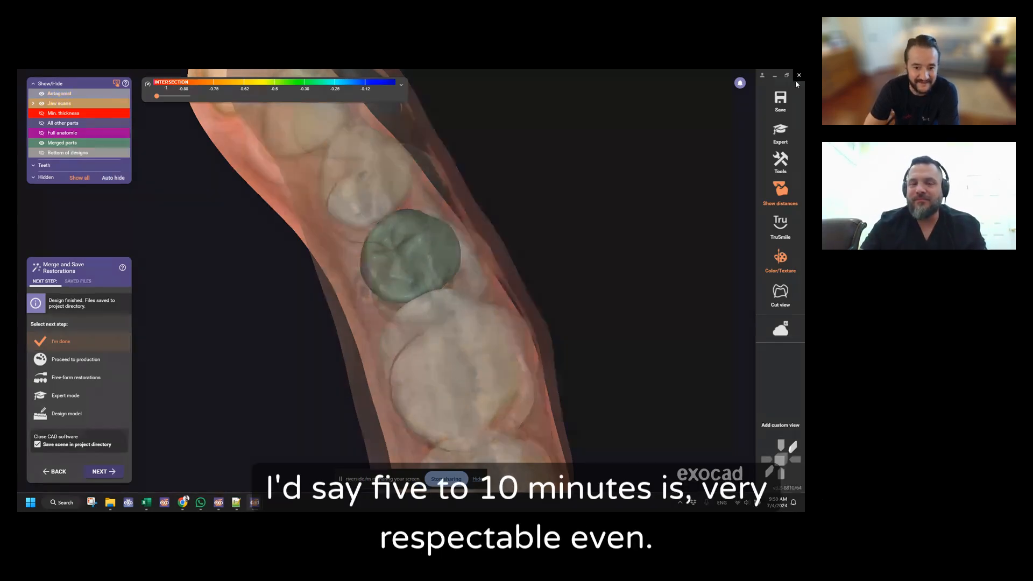
{"action": "left_click", "coordinate": [341, 342]}
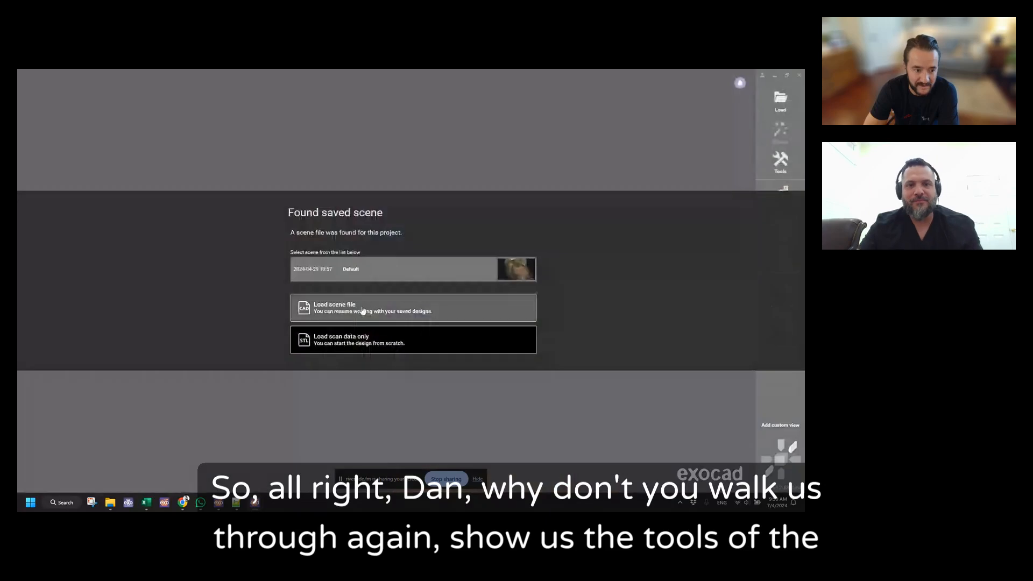
{"action": "left_click", "coordinate": [349, 342]}
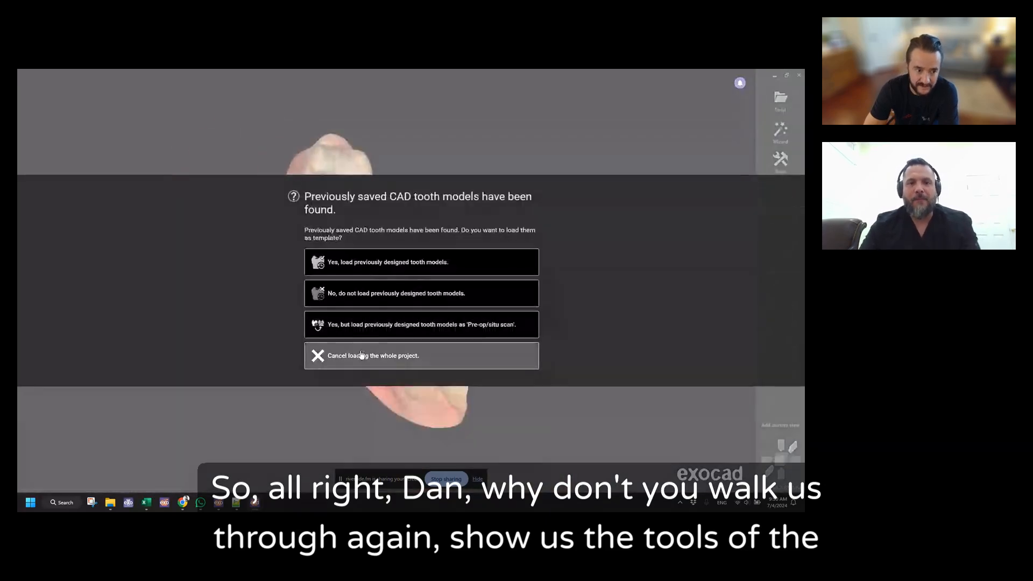
{"action": "left_click", "coordinate": [353, 299]}
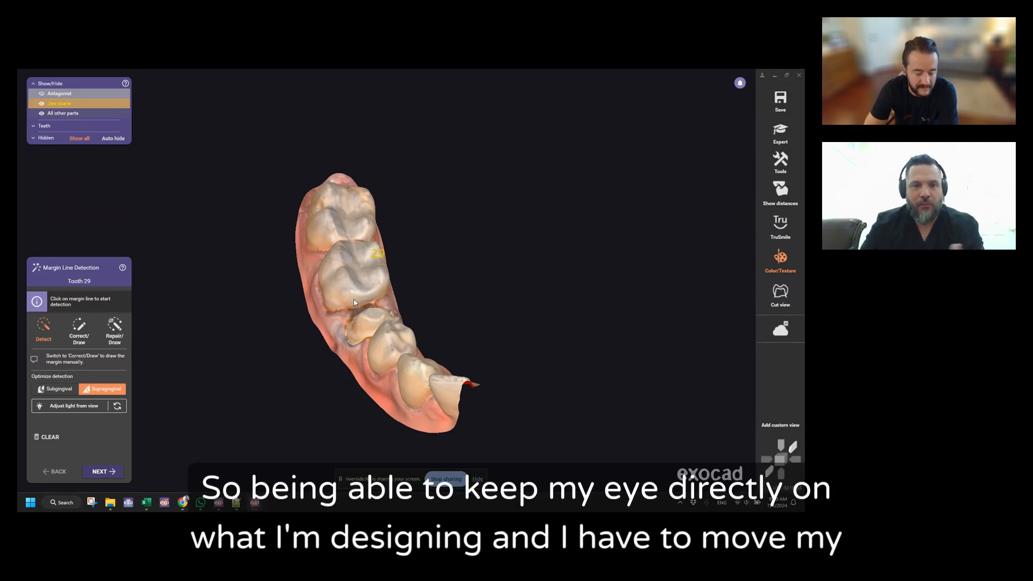
Switch through the margin line modes and the Correct/Draw options for tooth 29, and return to Detect
{"action": "mouse_move", "coordinate": [381, 307]}
{"action": "right_mouse_down"}
{"action": "mouse_move", "coordinate": [390, 316]}
{"action": "mouse_move", "coordinate": [376, 318]}
{"action": "right_mouse_up"}
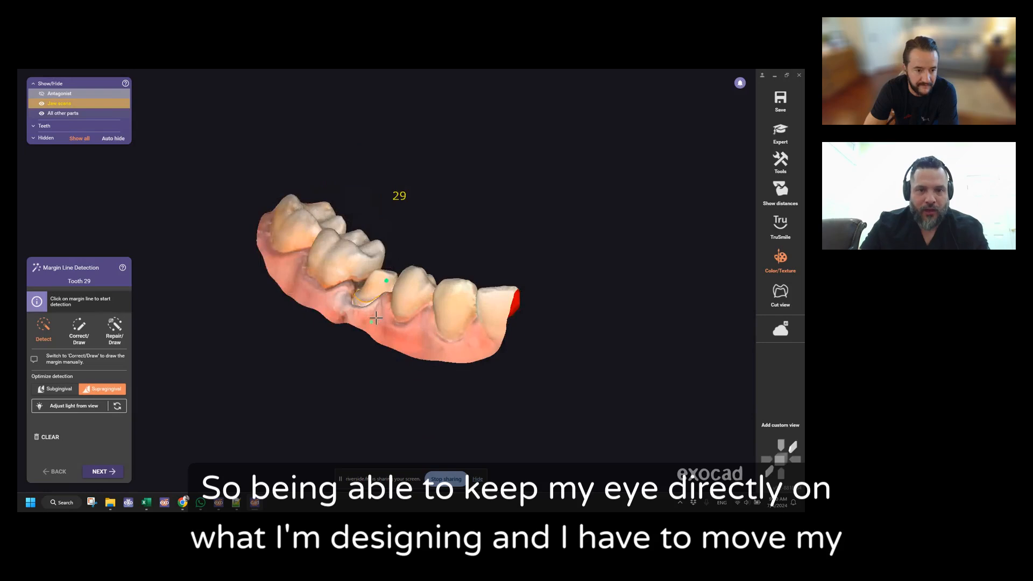
{"action": "scroll", "coordinate": [376, 317], "scroll_direction": "up", "scroll_amount": 5}
{"action": "scroll", "coordinate": [382, 278], "scroll_direction": "up", "scroll_amount": 2}
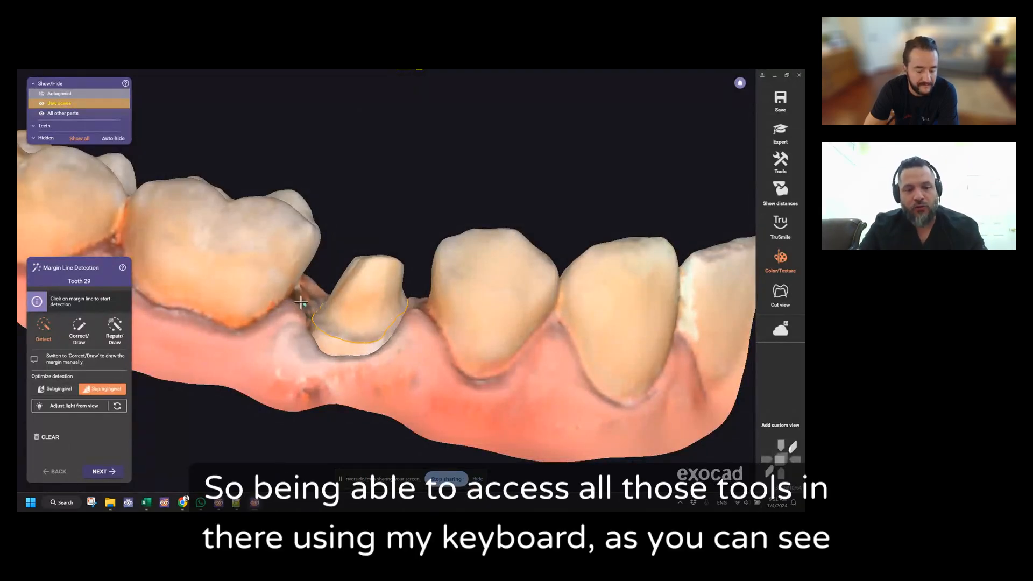
{"action": "key", "text": "Tab"}
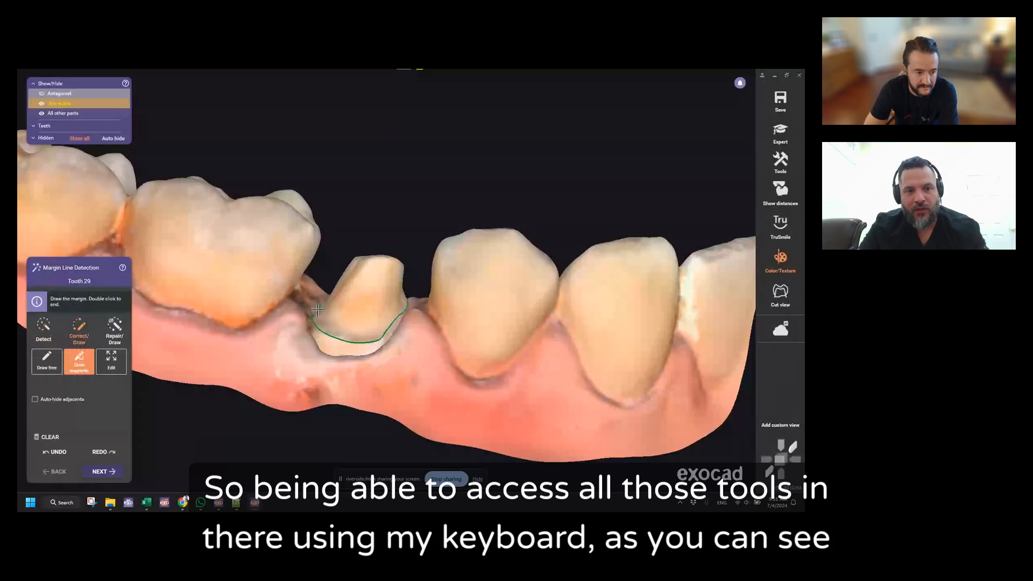
{"action": "key", "text": "1"}
{"action": "key", "text": "2"}
{"action": "key", "text": "3"}
{"action": "key", "text": "Tab"}
{"action": "key", "text": "Tab"}
{"action": "key", "text": "Tab"}
{"action": "key", "text": "Tab"}
{"action": "key", "text": "Tab"}
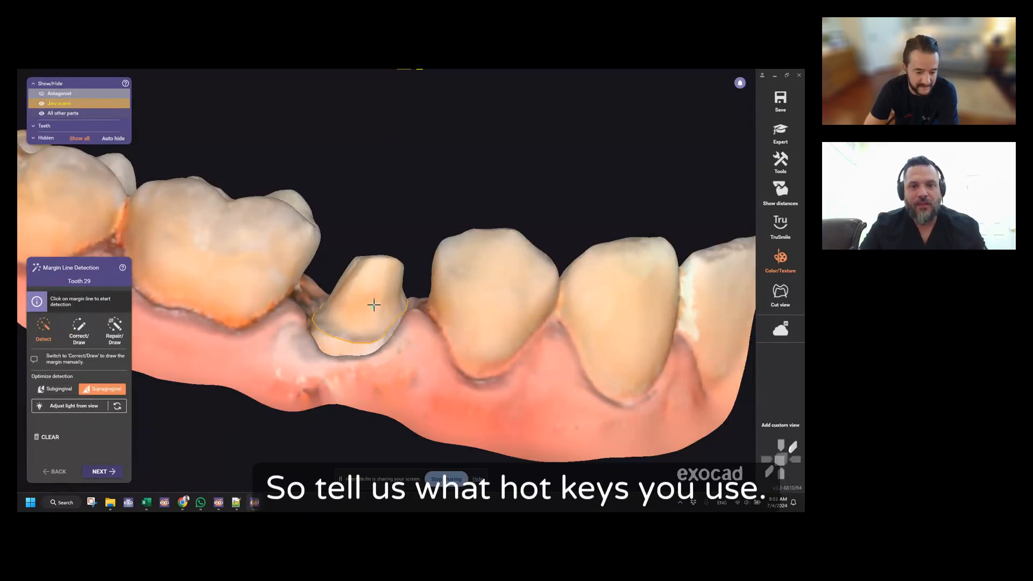
Detect the margin line of tooth 29 automatically from a point on its buccal margin, optimized for supragingival
{"action": "right_click_drag", "start_coordinate": [376, 299], "coordinate": [374, 313]}
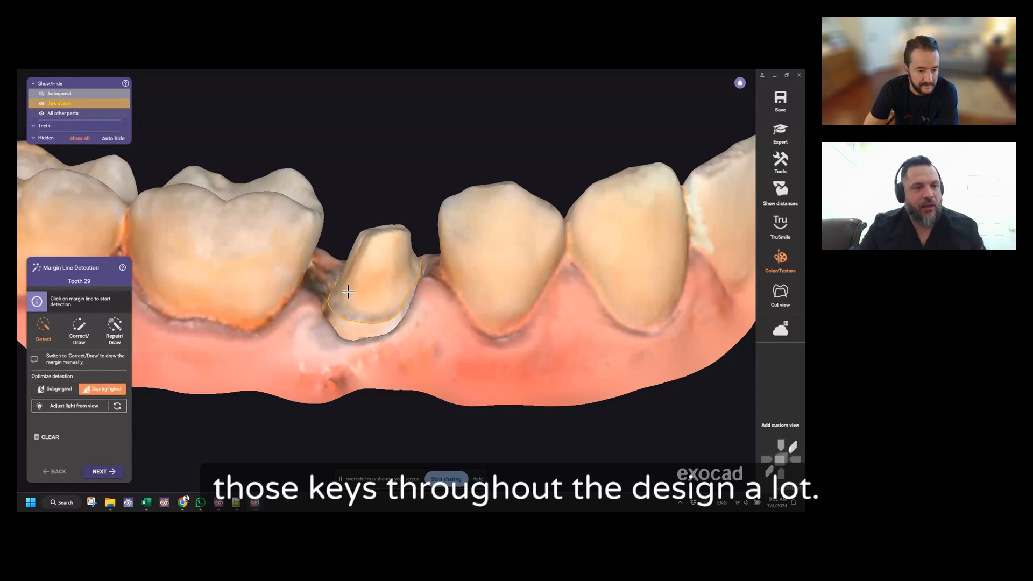
{"action": "left_click", "coordinate": [374, 324]}
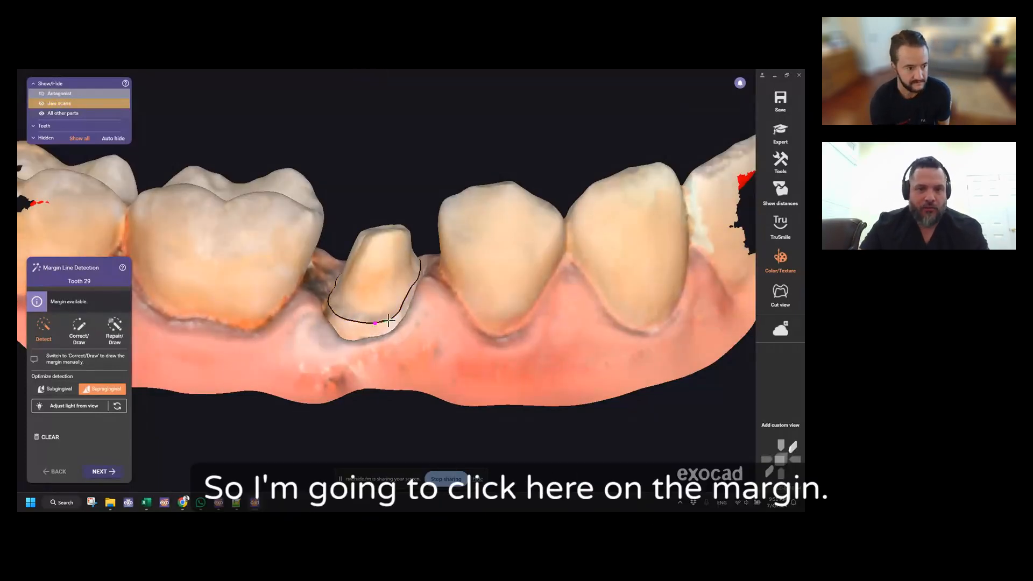
Correct the detected margin line of tooth 29 by moving a point on its buccal side outward, and continue to the crown bottom
{"action": "right_click_drag", "start_coordinate": [388, 316], "coordinate": [380, 323]}
{"action": "scroll", "coordinate": [386, 360], "scroll_direction": "up", "scroll_amount": 5}
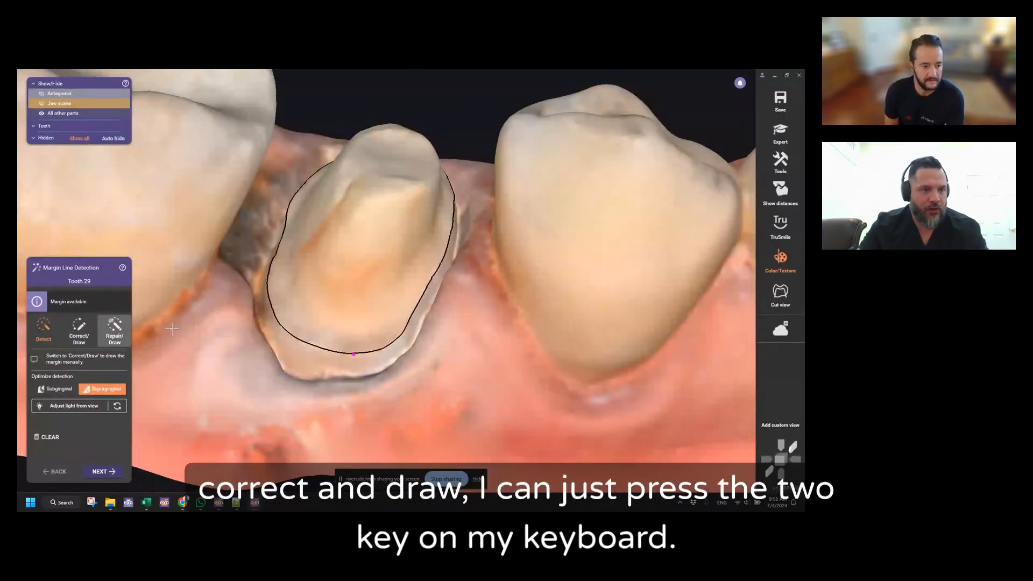
{"action": "key", "text": "2"}
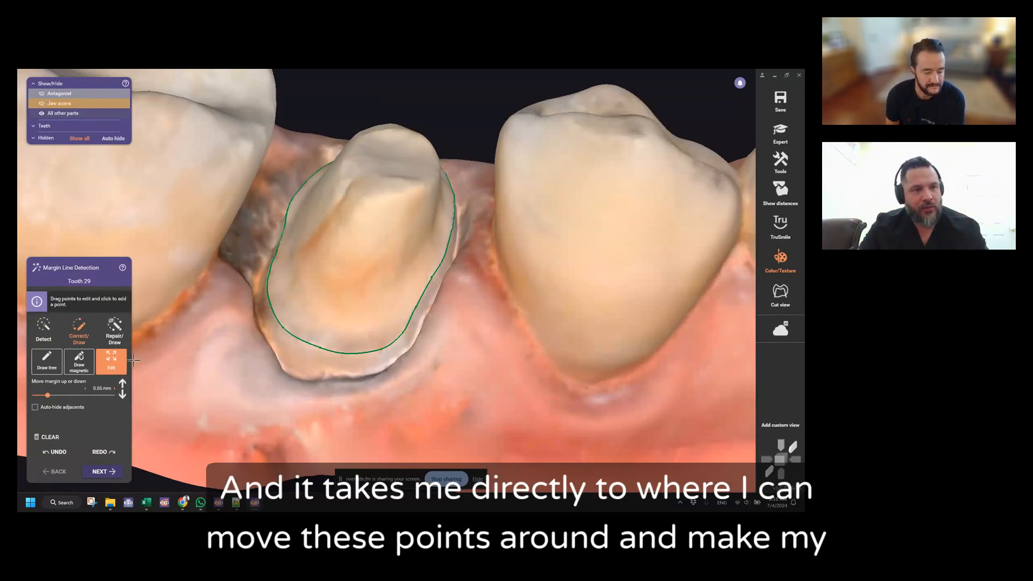
{"action": "scroll", "coordinate": [324, 335], "scroll_direction": "up", "scroll_amount": 1}
{"action": "left_click_drag", "start_coordinate": [324, 336], "coordinate": [317, 345]}
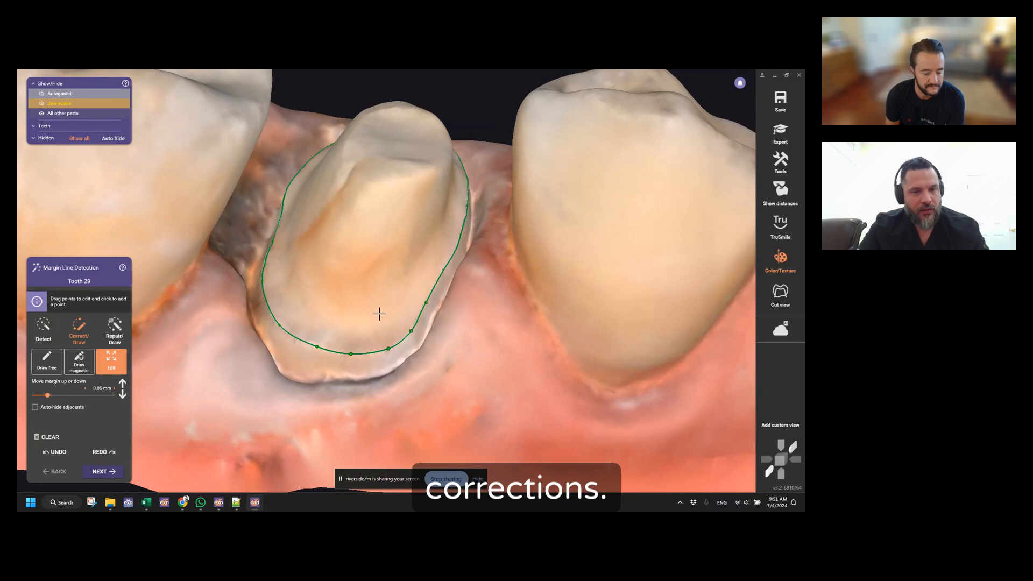
{"action": "right_click_drag", "start_coordinate": [380, 314], "coordinate": [379, 316]}
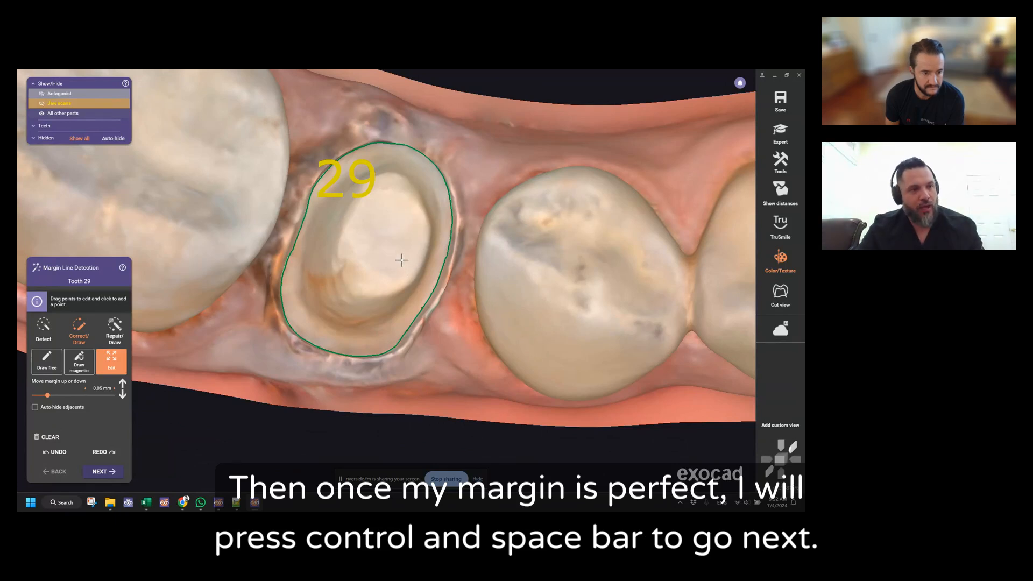
{"action": "key", "text": "ctrl+space"}
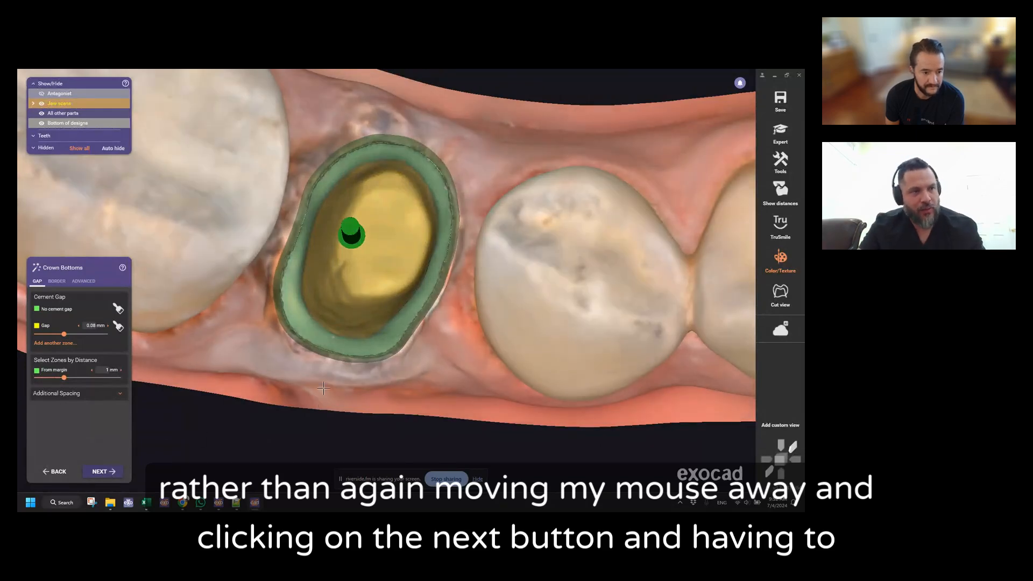
Set the insertion direction of tooth 29 to the current occlusal view and confirm it
{"action": "scroll", "coordinate": [323, 388], "scroll_direction": "down", "scroll_amount": 3}
{"action": "right_click_drag", "start_coordinate": [322, 413], "coordinate": [369, 346]}
{"action": "scroll", "coordinate": [355, 362], "scroll_direction": "up", "scroll_amount": 2}
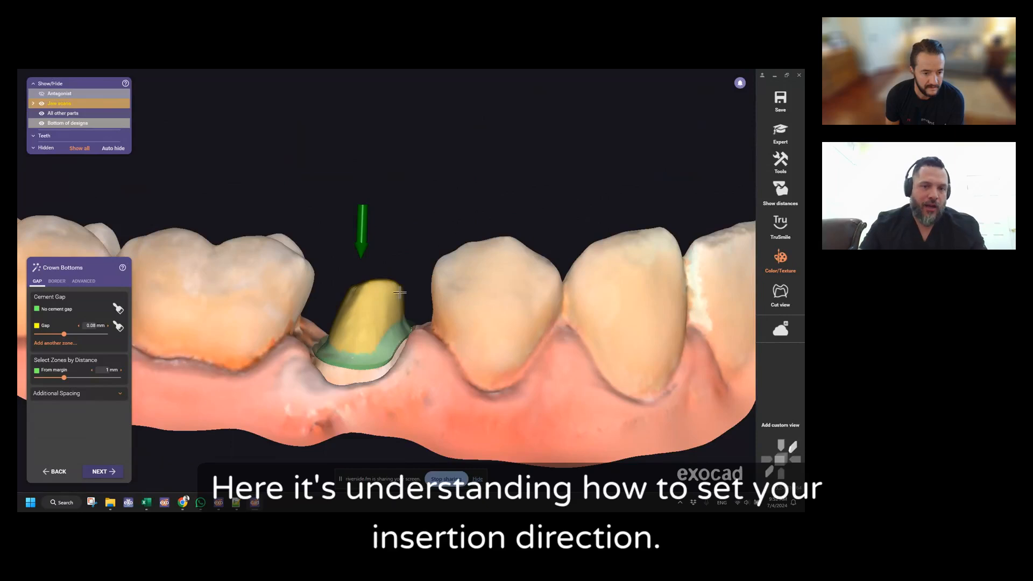
{"action": "right_click", "coordinate": [368, 301]}
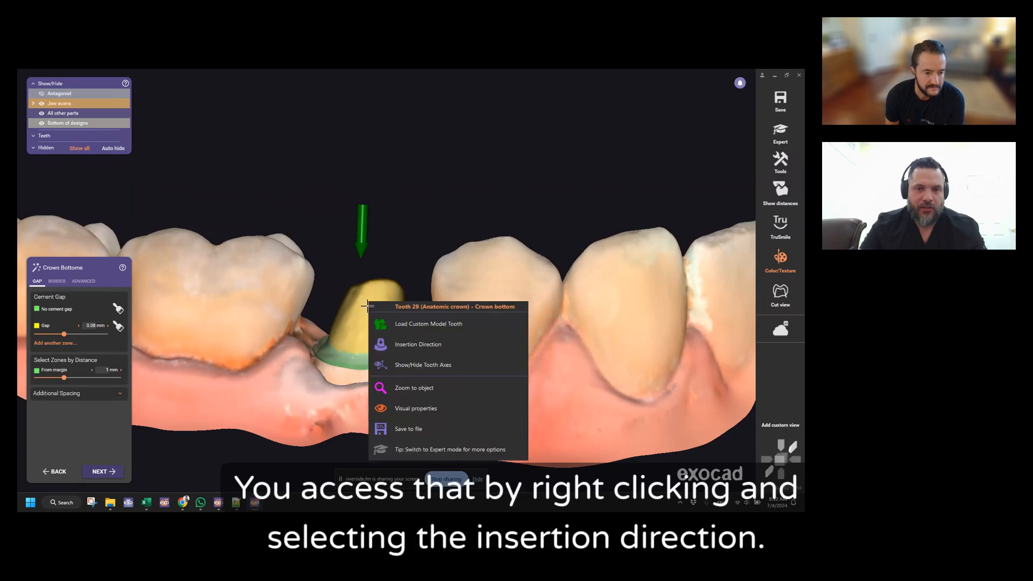
{"action": "left_click", "coordinate": [396, 344]}
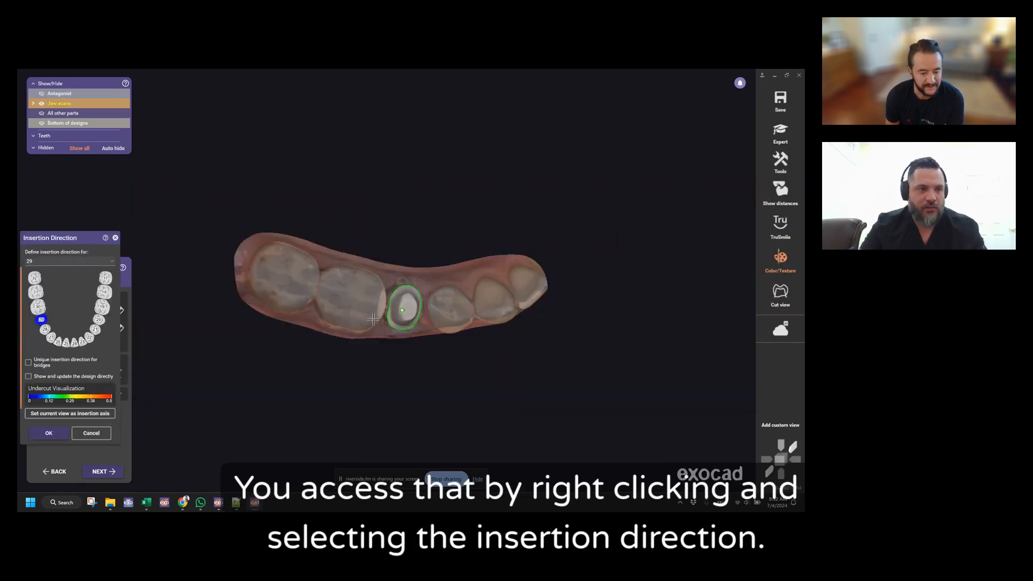
{"action": "scroll", "coordinate": [379, 319], "scroll_direction": "up", "scroll_amount": 5}
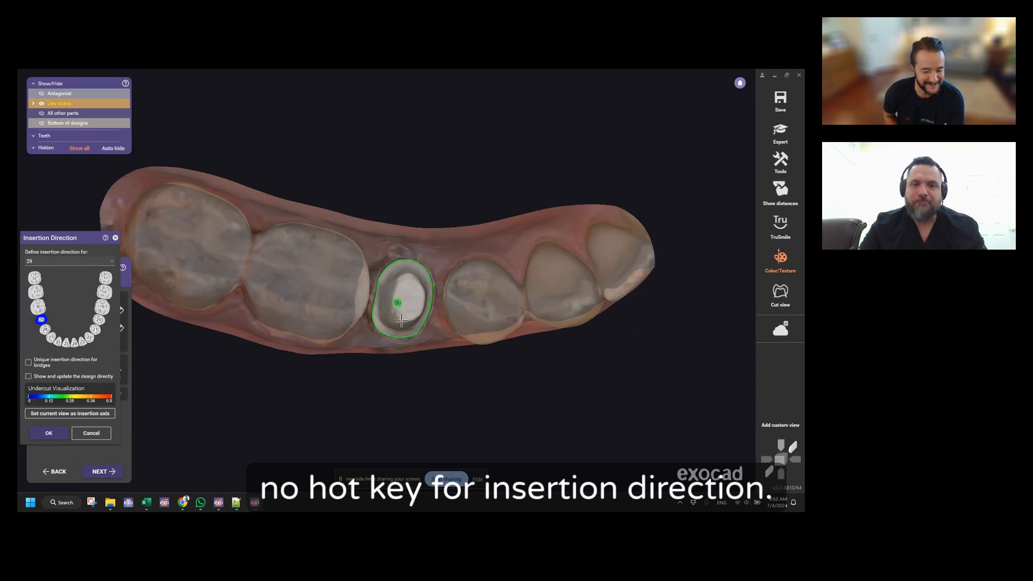
{"action": "right_click_drag", "start_coordinate": [401, 321], "coordinate": [406, 311]}
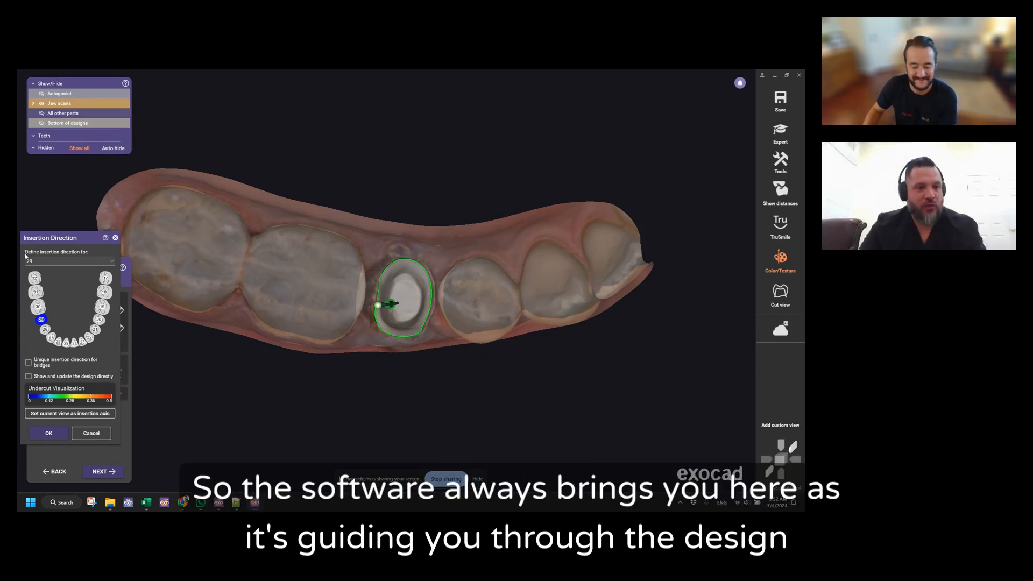
{"action": "mouse_move", "coordinate": [62, 232]}
{"action": "left_mouse_down"}
{"action": "mouse_move", "coordinate": [102, 224]}
{"action": "mouse_move", "coordinate": [80, 229]}
{"action": "left_mouse_up"}
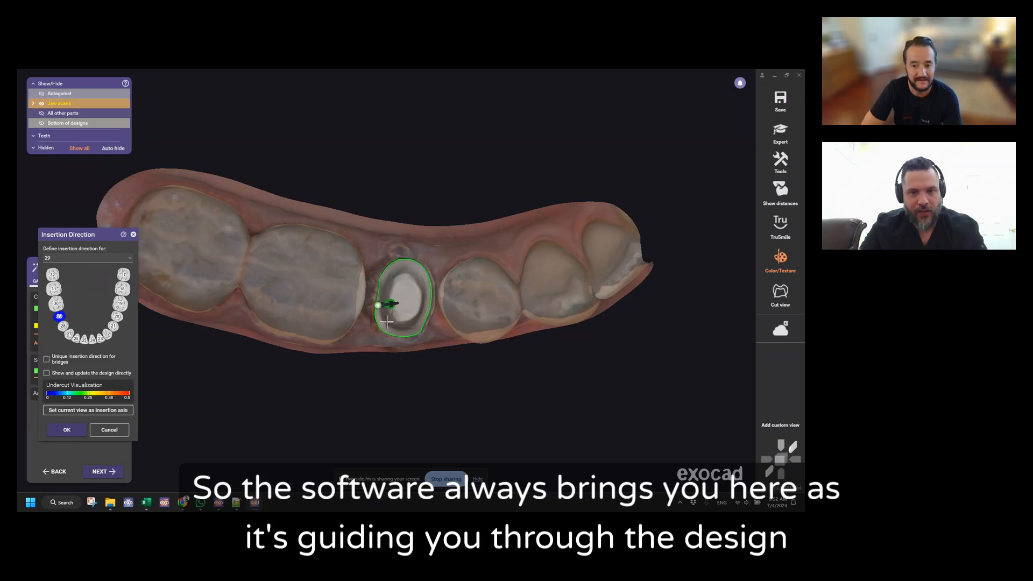
{"action": "scroll", "coordinate": [406, 310], "scroll_direction": "up", "scroll_amount": 3}
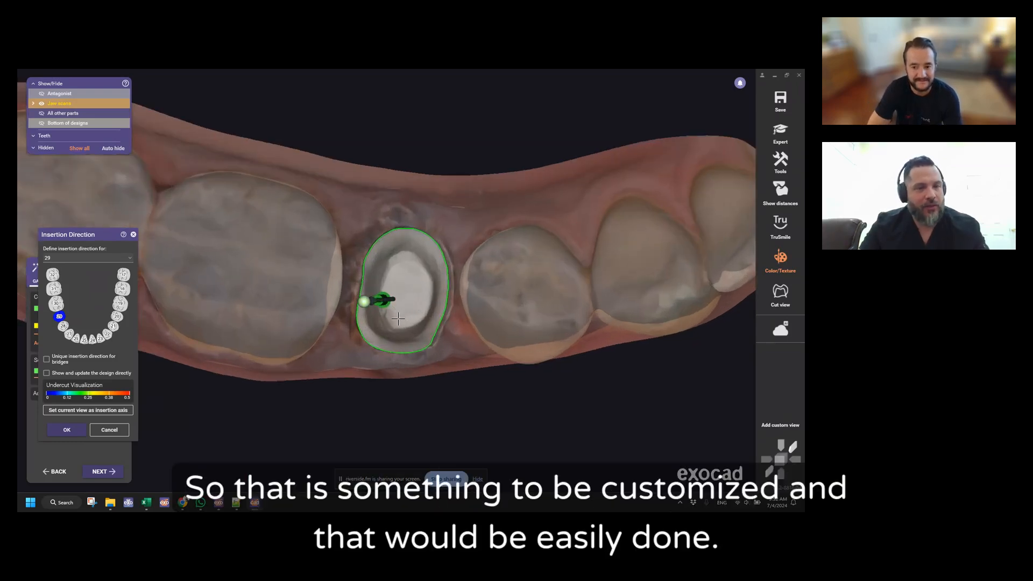
{"action": "left_click", "coordinate": [116, 412]}
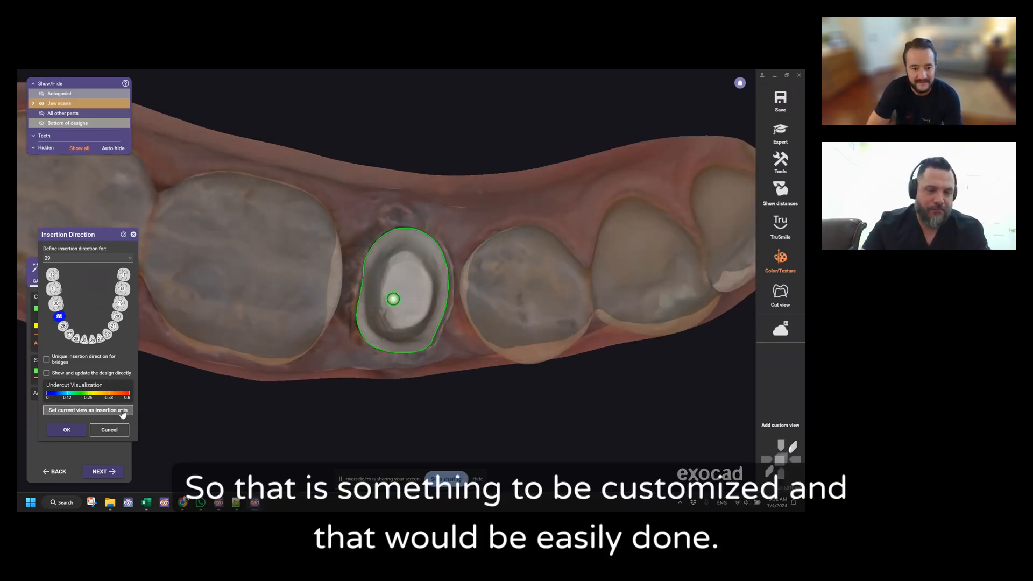
{"action": "left_click", "coordinate": [67, 430]}
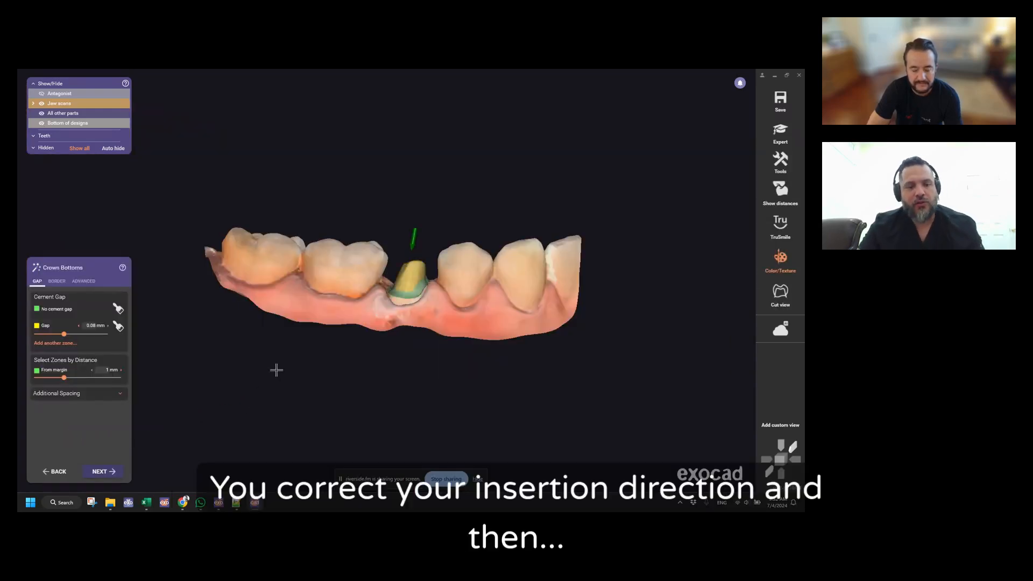
Look through the crown bottom's gap, border and advanced parameters, keep their defaults and continue to model tooth placement
{"action": "scroll", "coordinate": [379, 284], "scroll_direction": "up", "scroll_amount": 5}
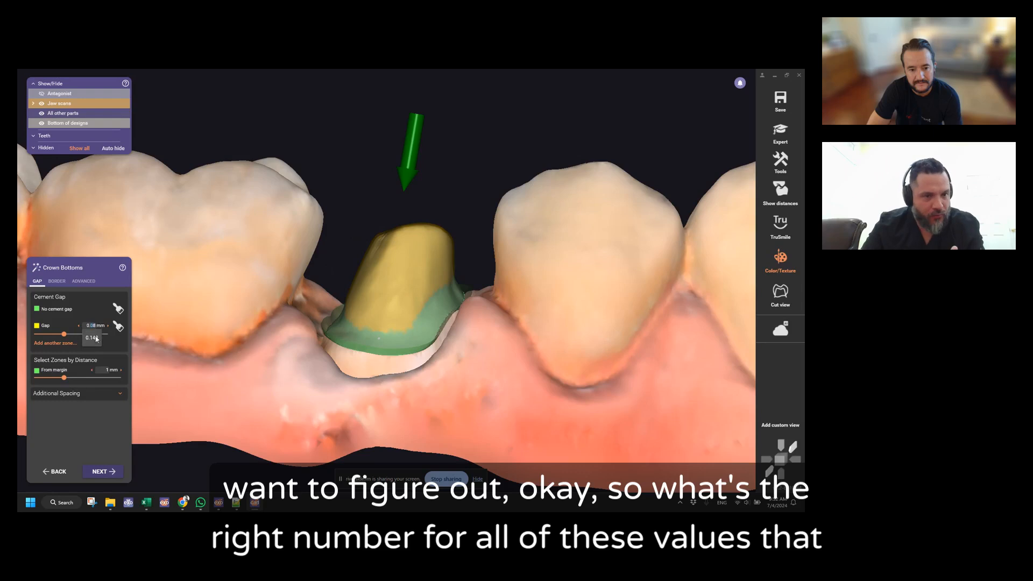
{"action": "mouse_move", "coordinate": [96, 326]}
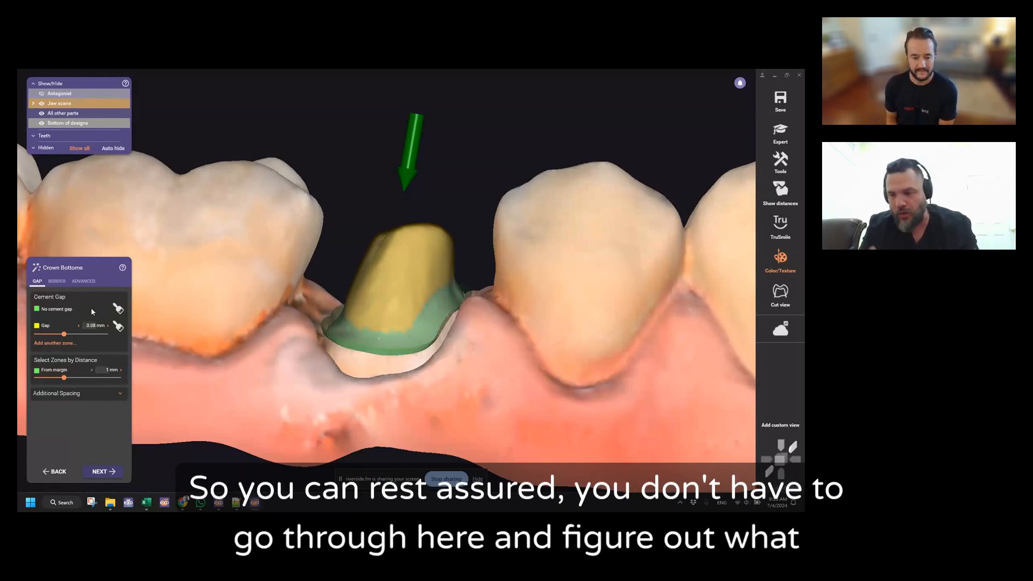
{"action": "left_click", "coordinate": [57, 280]}
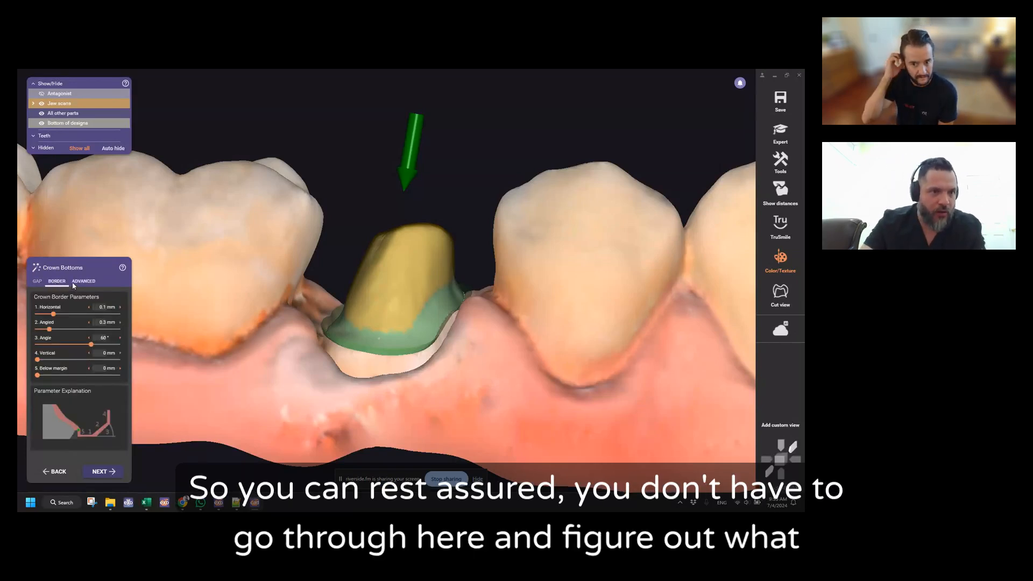
{"action": "left_click", "coordinate": [75, 282]}
{"action": "left_click", "coordinate": [56, 282]}
{"action": "left_click", "coordinate": [37, 282]}
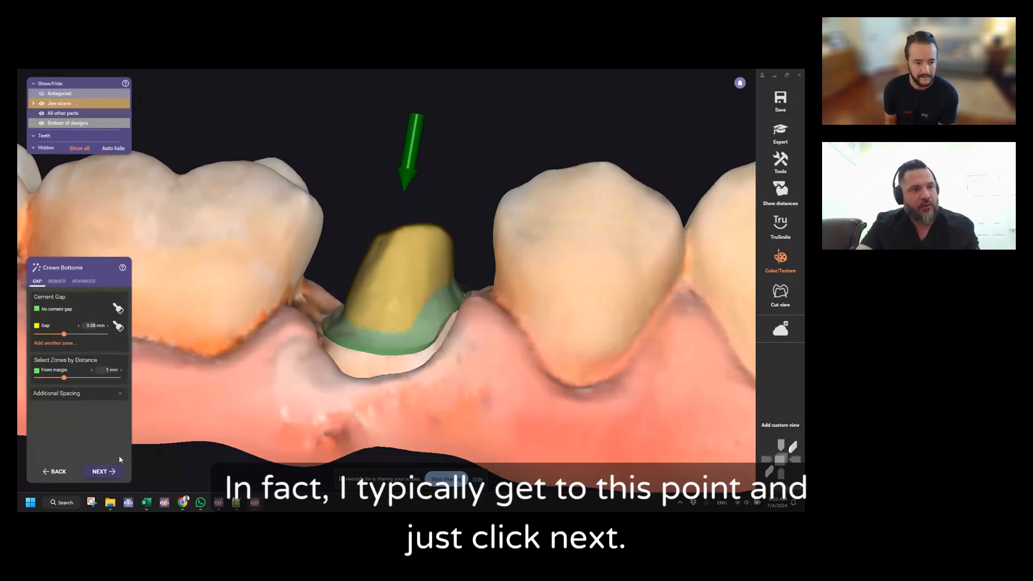
{"action": "left_click", "coordinate": [102, 471]}
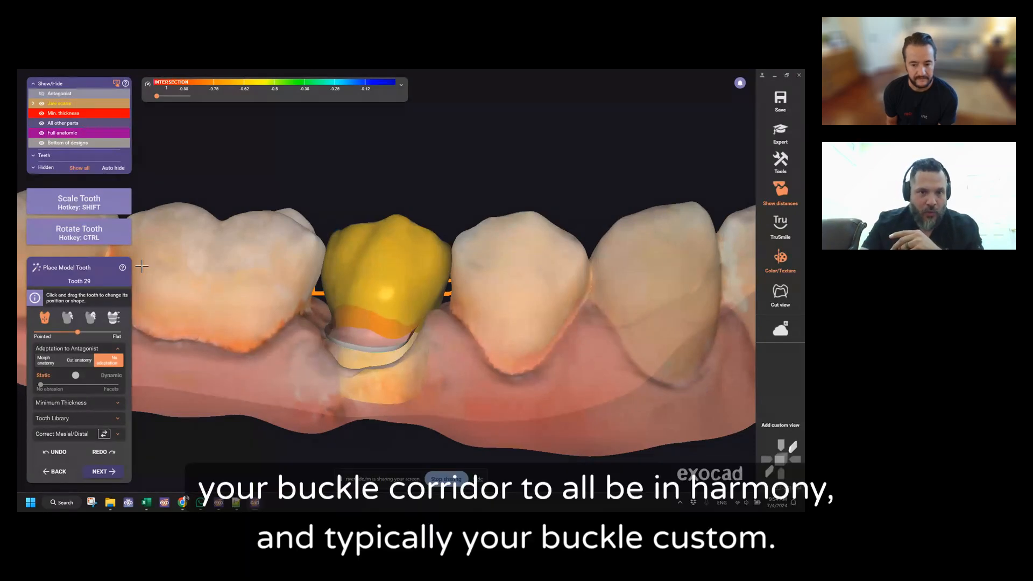
Scale the model tooth 29 slightly in the mesial direction to close its contact with the neighbouring premolar
{"action": "mouse_move", "coordinate": [279, 273]}
{"action": "right_mouse_down"}
{"action": "mouse_move", "coordinate": [427, 285]}
{"action": "mouse_move", "coordinate": [387, 253]}
{"action": "mouse_move", "coordinate": [278, 277]}
{"action": "right_mouse_up"}
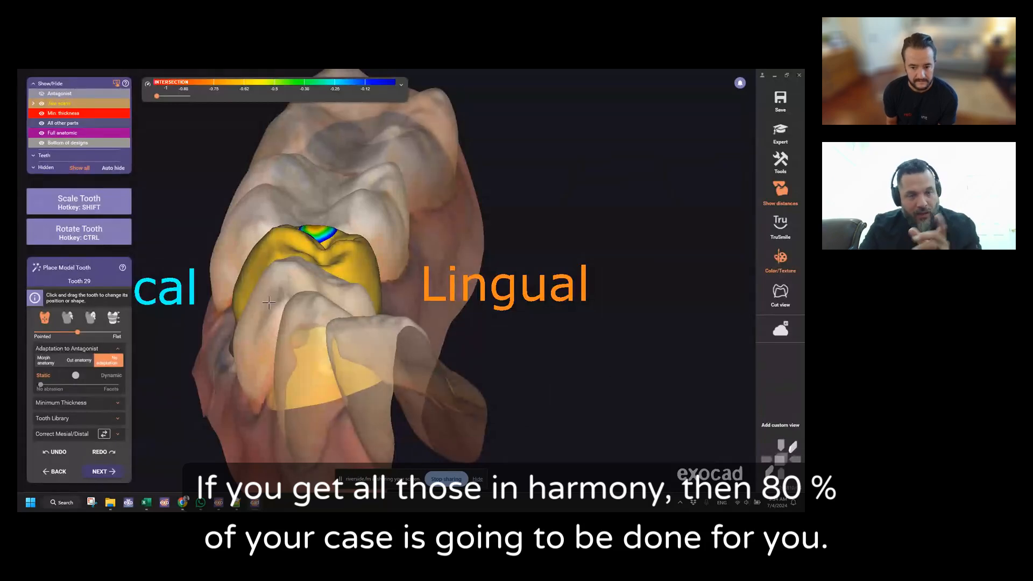
{"action": "right_click_drag", "start_coordinate": [297, 303], "coordinate": [318, 261]}
{"action": "scroll", "coordinate": [318, 261], "scroll_direction": "up", "scroll_amount": 3}
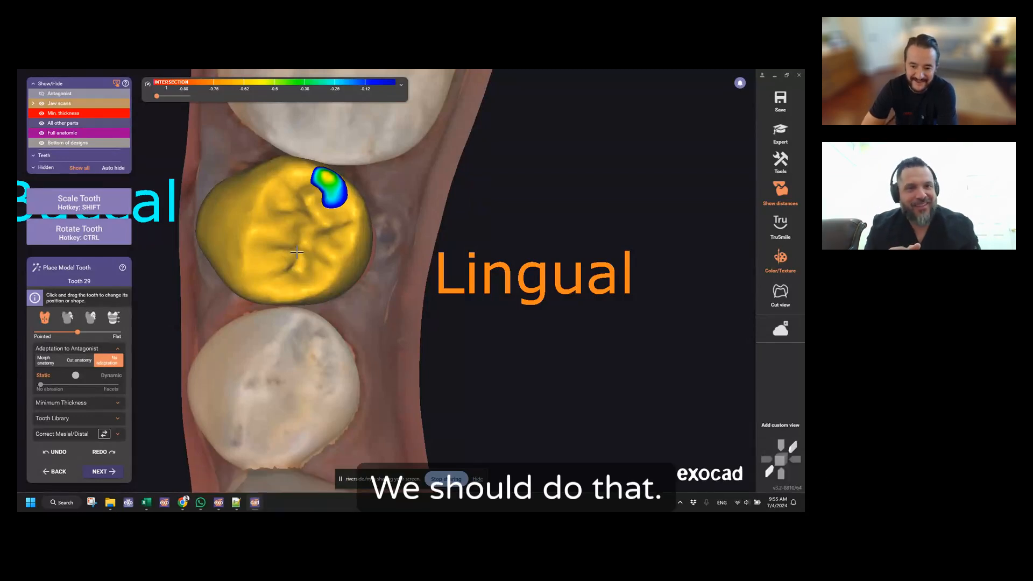
{"action": "scroll", "coordinate": [300, 264], "scroll_direction": "down", "scroll_amount": 2}
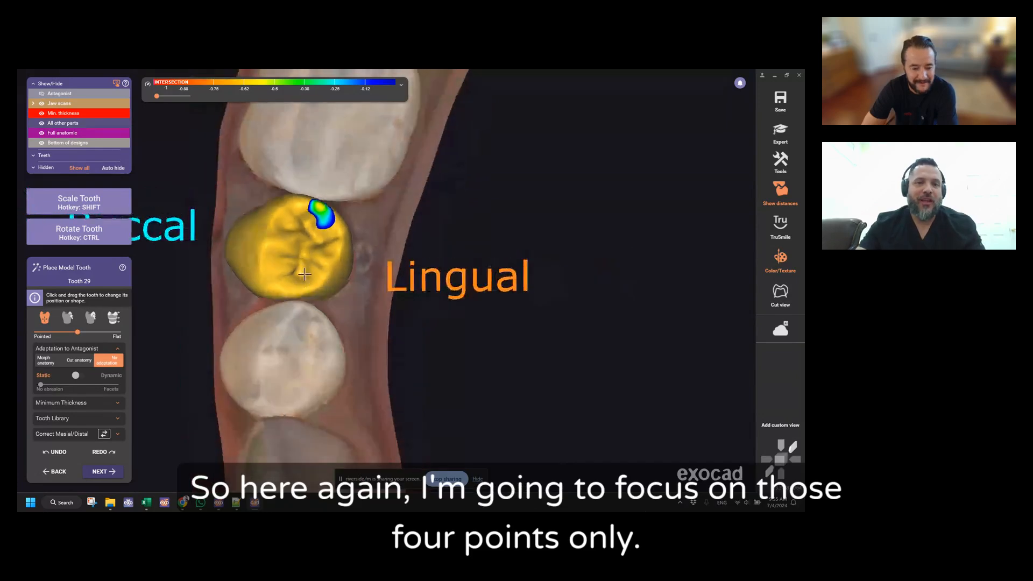
{"action": "scroll", "coordinate": [305, 276], "scroll_direction": "up", "scroll_amount": 3}
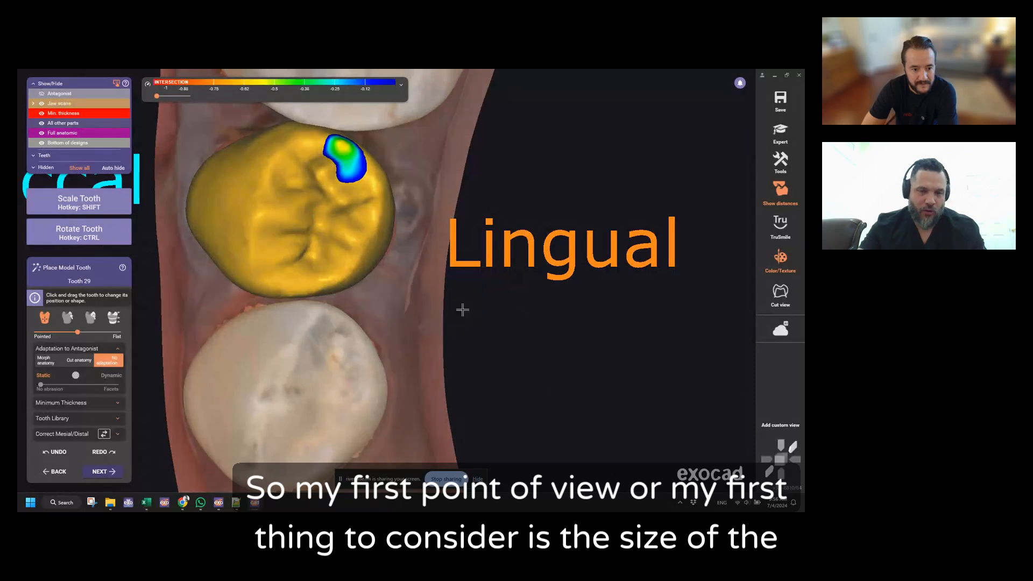
{"action": "middle_click_drag", "start_coordinate": [461, 308], "coordinate": [532, 348]}
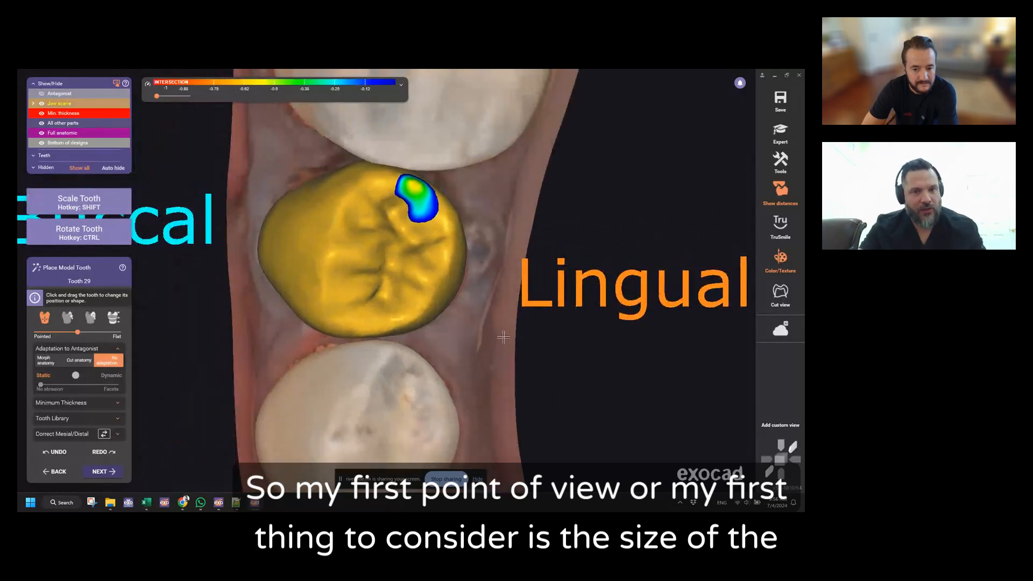
{"action": "scroll", "coordinate": [368, 326], "scroll_direction": "up", "scroll_amount": 3}
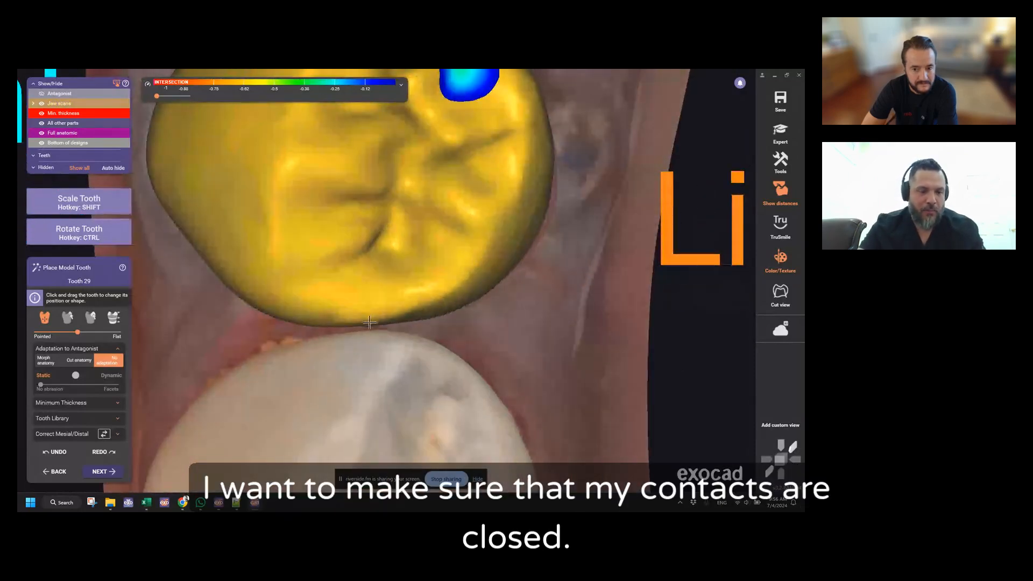
{"action": "scroll", "coordinate": [374, 326], "scroll_direction": "down", "scroll_amount": 2}
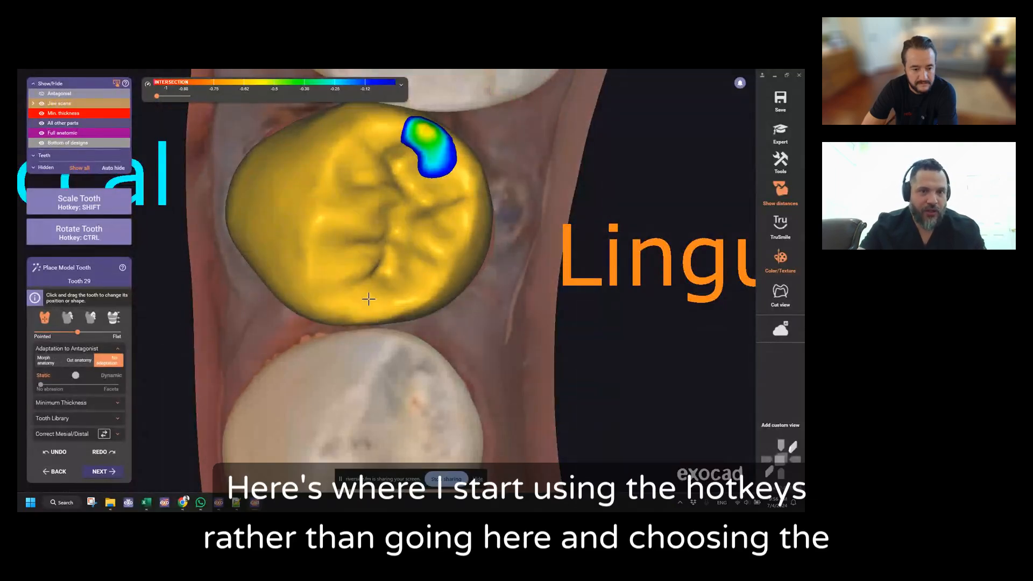
{"action": "key", "text": "shift"}
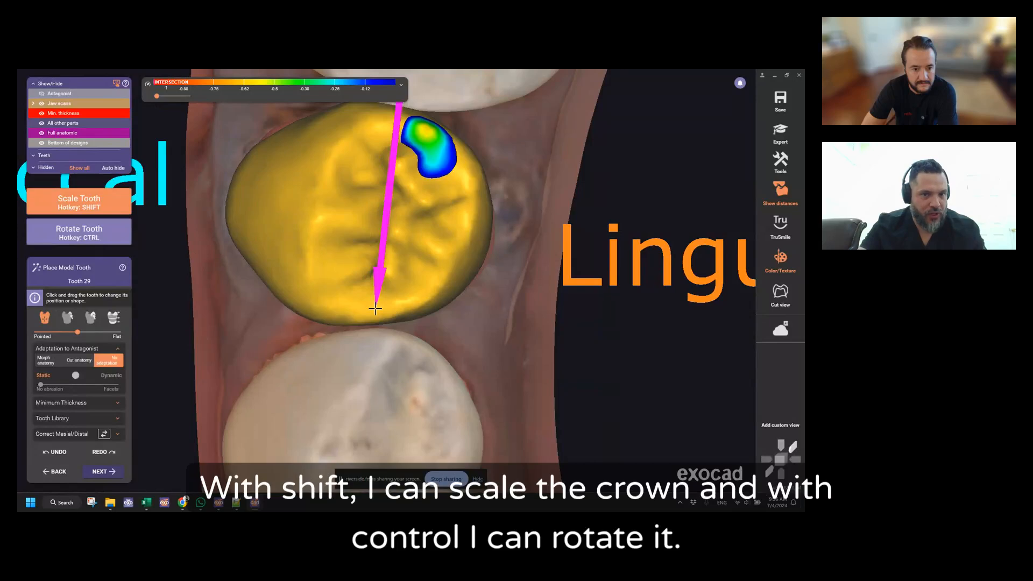
{"action": "left_click_drag", "start_coordinate": [375, 308], "coordinate": [371, 316], "text": "shift"}
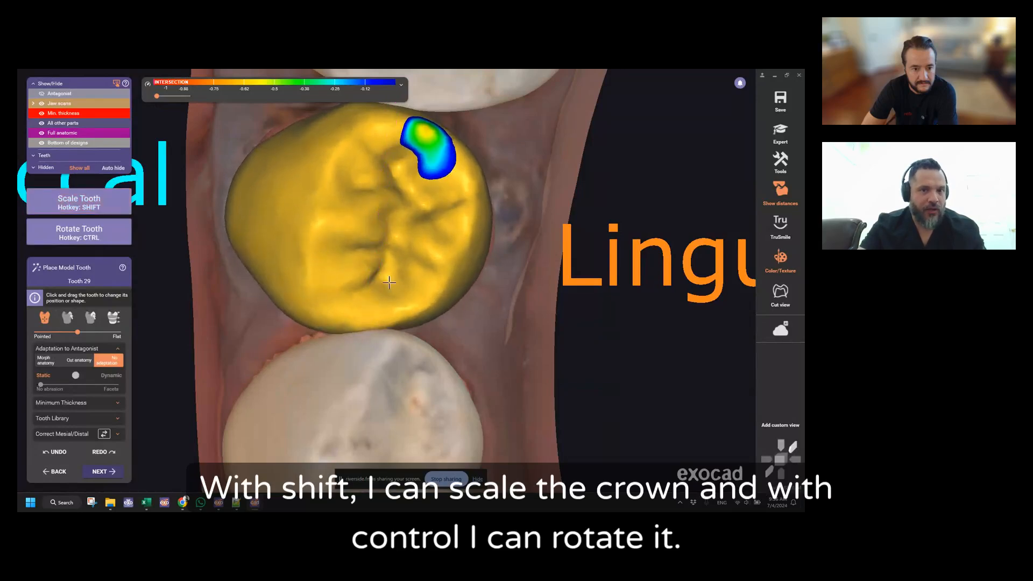
Rotate the model tooth 29 with small circular movements to align it between the adjacent teeth in the occlusal view
{"action": "key", "text": "ctrl"}
{"action": "left_click_drag", "start_coordinate": [404, 257], "coordinate": [376, 264], "text": "ctrl"}
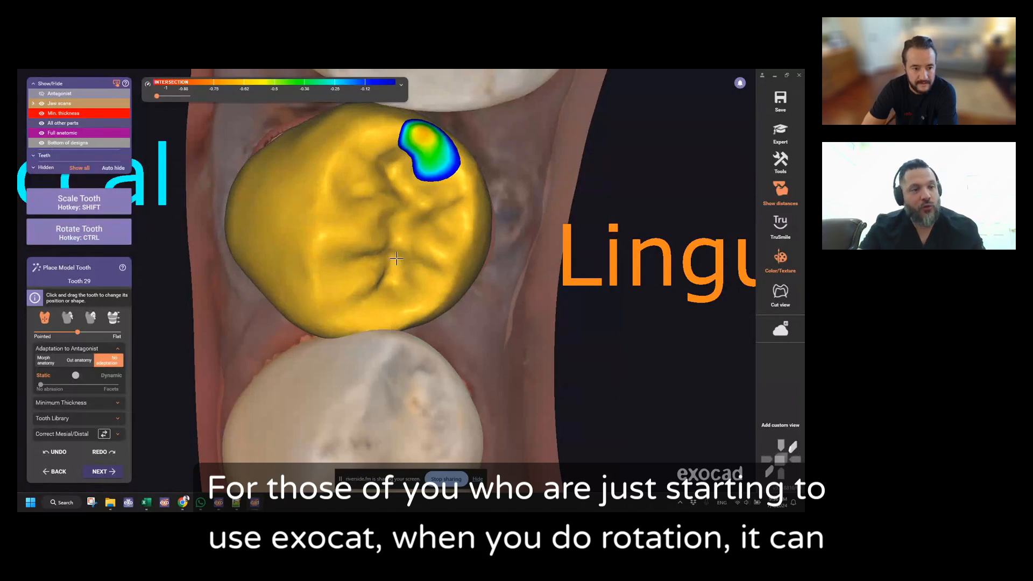
{"action": "left_click_drag", "start_coordinate": [403, 259], "coordinate": [338, 241], "text": "ctrl"}
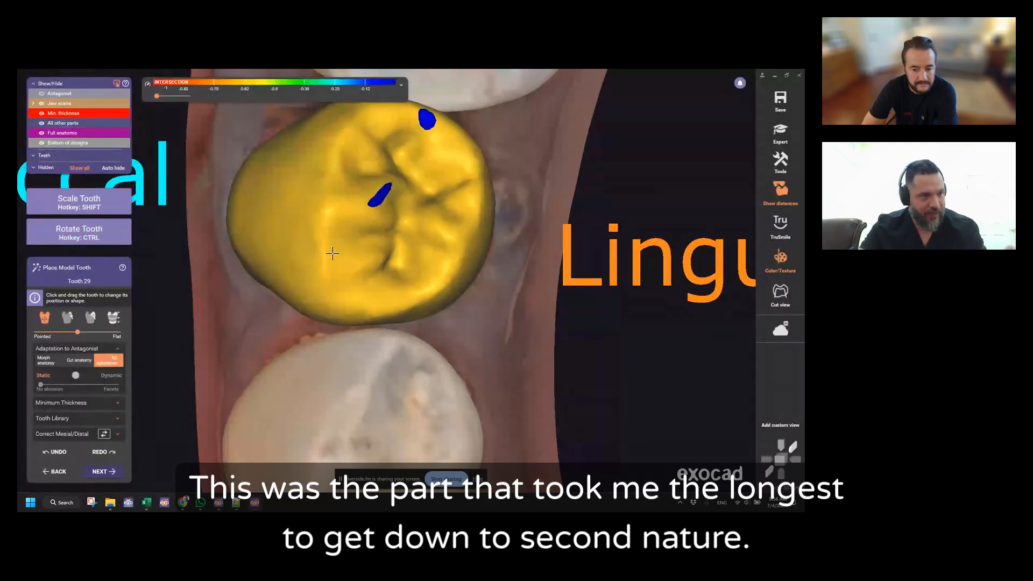
{"action": "left_click_drag", "start_coordinate": [333, 269], "coordinate": [338, 289], "text": "ctrl"}
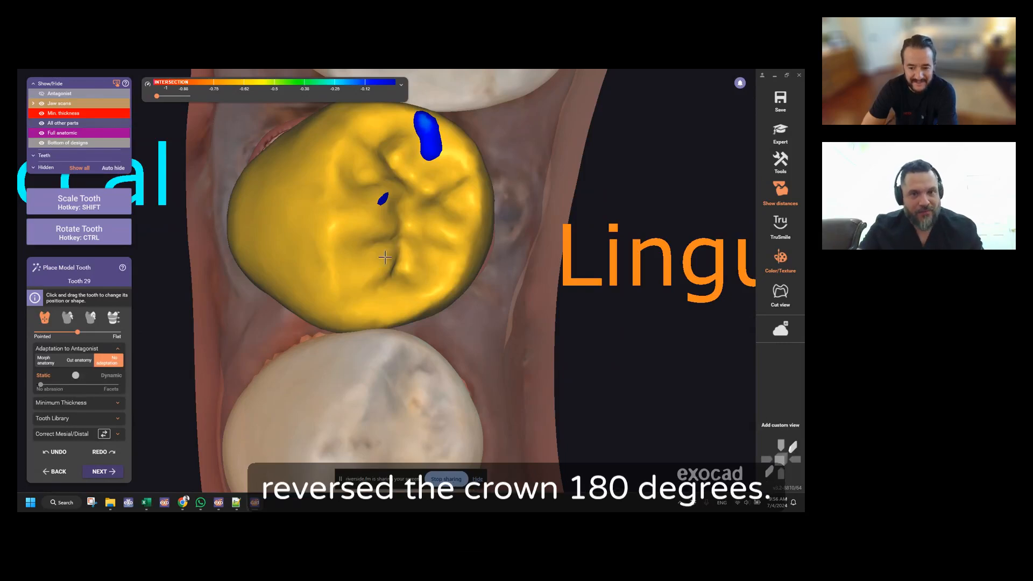
{"action": "scroll", "coordinate": [339, 282], "scroll_direction": "down", "scroll_amount": 3}
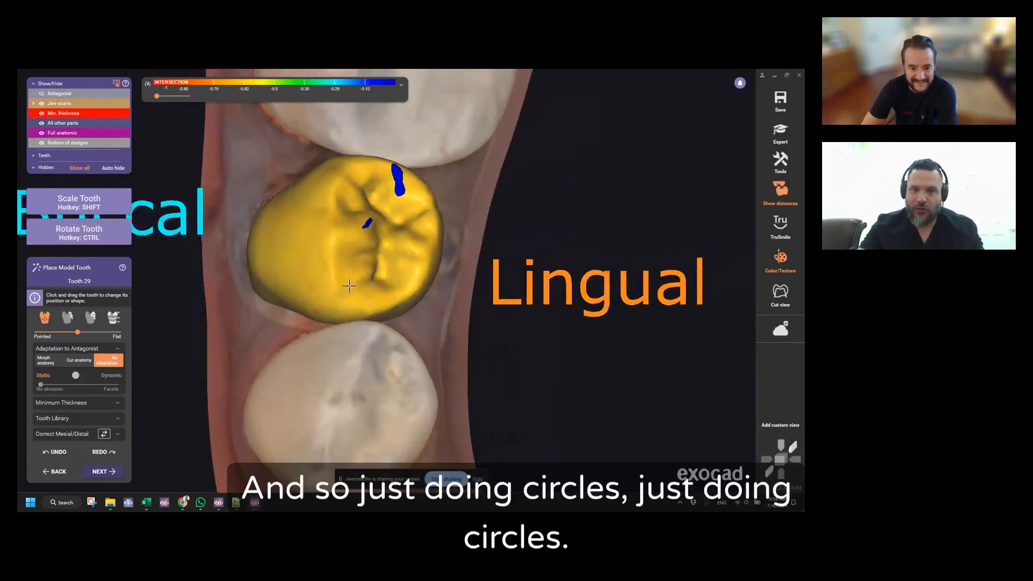
{"action": "mouse_move", "coordinate": [349, 286]}
{"action": "left_mouse_down", "text": "ctrl"}
{"action": "mouse_move", "coordinate": [296, 231]}
{"action": "mouse_move", "coordinate": [301, 253]}
{"action": "mouse_move", "coordinate": [244, 324]}
{"action": "mouse_move", "coordinate": [416, 114]}
{"action": "mouse_move", "coordinate": [255, 162]}
{"action": "mouse_move", "coordinate": [447, 305]}
{"action": "mouse_move", "coordinate": [440, 260]}
{"action": "mouse_move", "coordinate": [387, 215]}
{"action": "mouse_move", "coordinate": [355, 260]}
{"action": "mouse_move", "coordinate": [359, 278]}
{"action": "left_mouse_up", "text": "ctrl"}
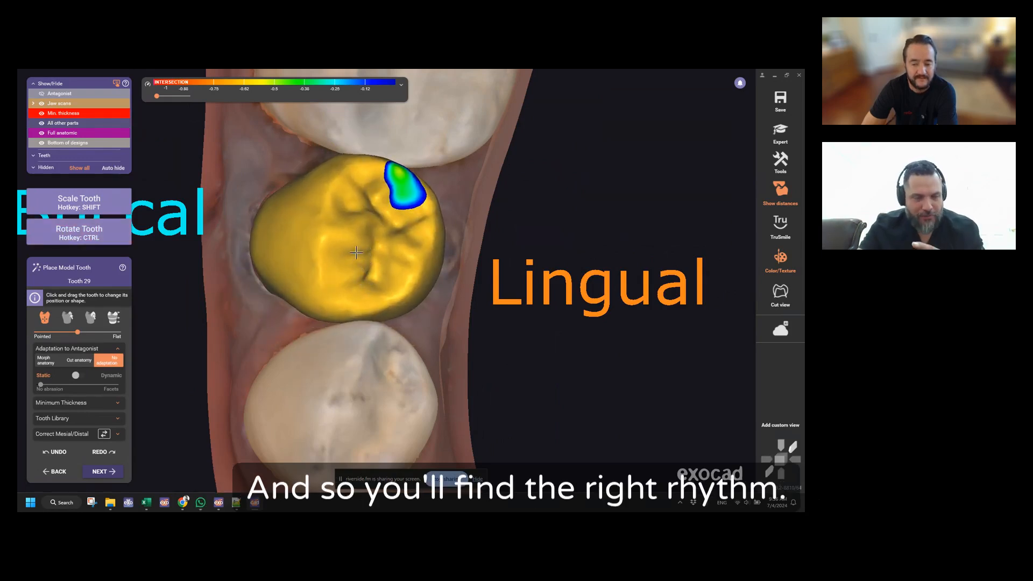
{"action": "mouse_move", "coordinate": [353, 260]}
{"action": "right_mouse_down"}
{"action": "mouse_move", "coordinate": [387, 215]}
{"action": "mouse_move", "coordinate": [358, 260]}
{"action": "right_mouse_up"}
{"action": "left_click_drag", "start_coordinate": [358, 260], "coordinate": [365, 259], "text": "ctrl"}
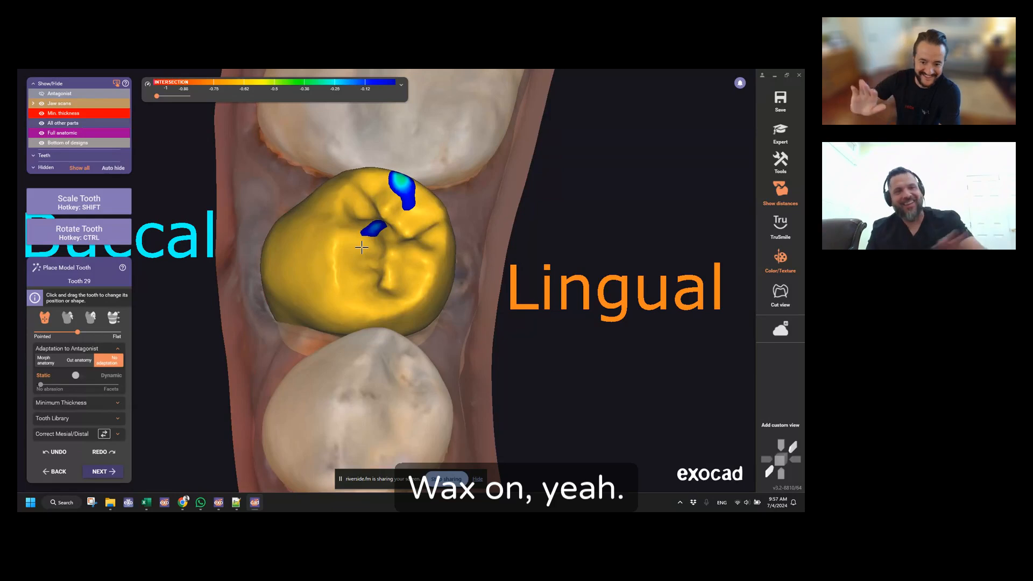
{"action": "right_click_drag", "start_coordinate": [361, 247], "coordinate": [384, 280]}
{"action": "scroll", "coordinate": [431, 217], "scroll_direction": "up", "scroll_amount": 2}
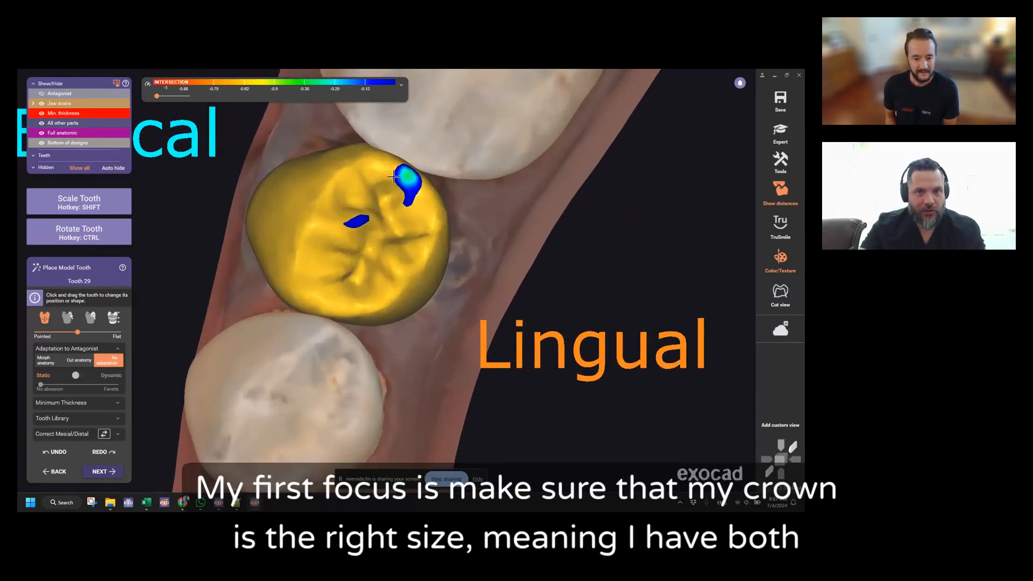
Scale the model tooth 29 slightly on its distal side to fine-tune its size between the neighbouring teeth
{"action": "left_click_drag", "start_coordinate": [401, 176], "coordinate": [388, 183], "text": "shift"}
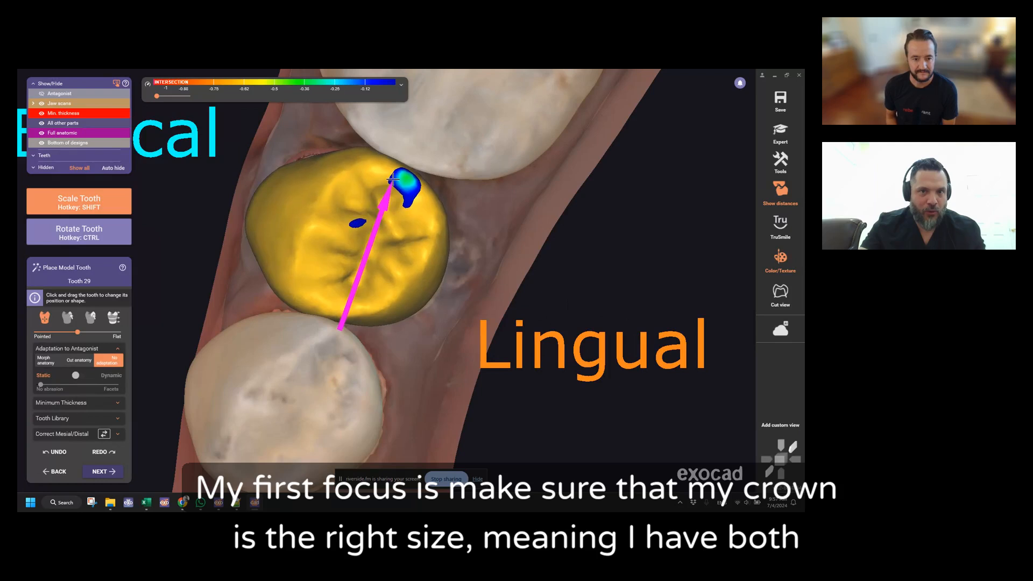
{"action": "scroll", "coordinate": [388, 186], "scroll_direction": "down", "scroll_amount": 2}
{"action": "right_click_drag", "start_coordinate": [377, 225], "coordinate": [238, 341]}
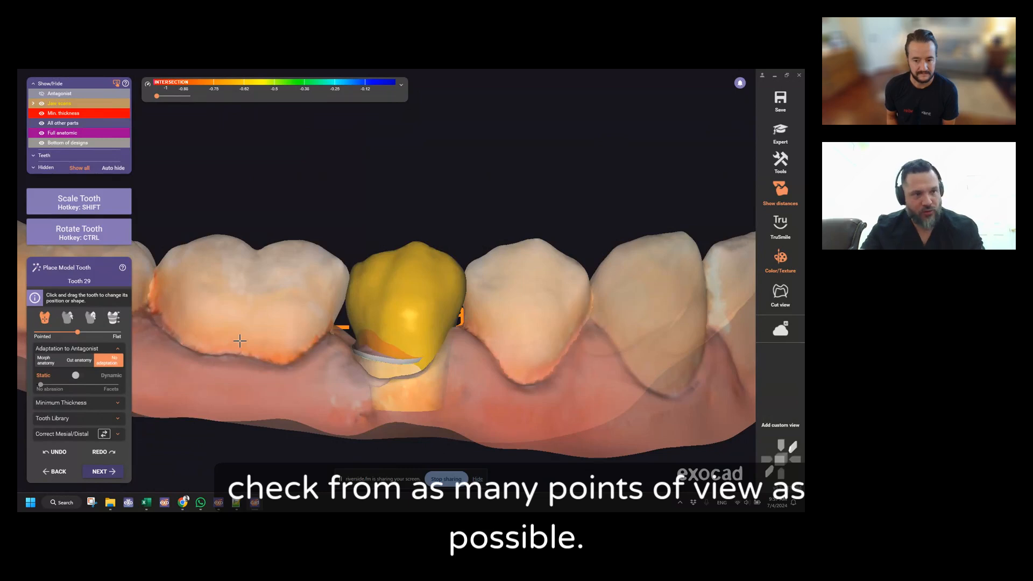
Try to raise the model tooth 29 from an oblique buccal view and undo the move
{"action": "right_click_drag", "start_coordinate": [298, 343], "coordinate": [444, 358]}
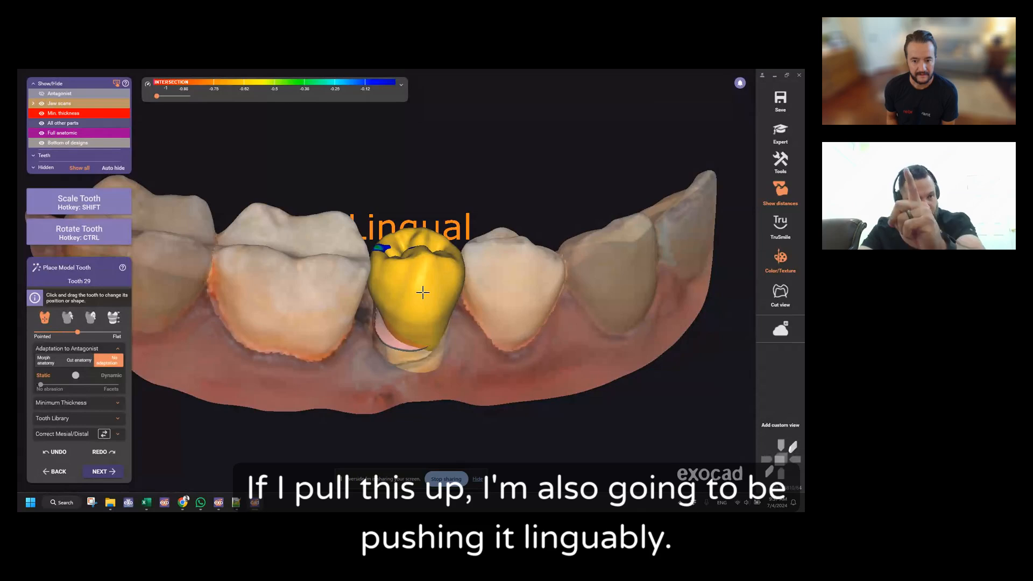
{"action": "left_click_drag", "start_coordinate": [429, 313], "coordinate": [437, 265]}
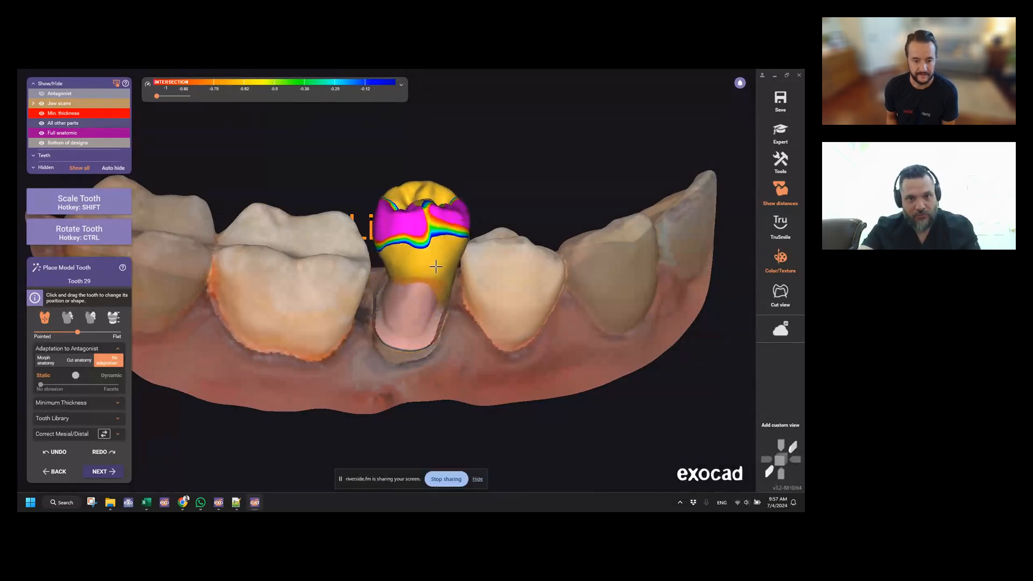
{"action": "right_click_drag", "start_coordinate": [437, 265], "coordinate": [430, 296]}
{"action": "key", "text": "ctrl+z"}
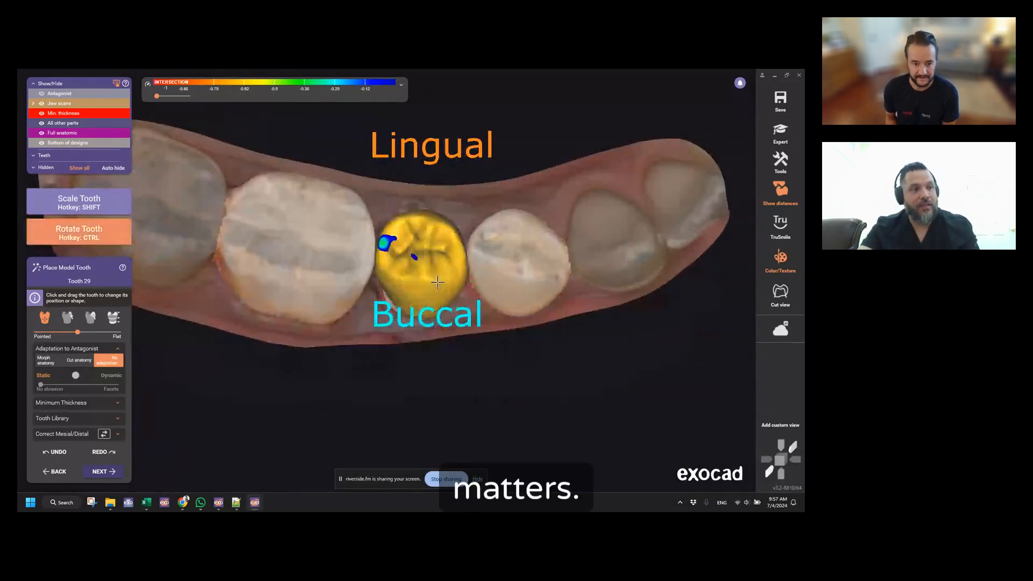
Raise the model tooth 29 slightly in the occlusal direction from a straight buccal view, avoiding sideways movement
{"action": "mouse_move", "coordinate": [454, 292]}
{"action": "right_mouse_down"}
{"action": "mouse_move", "coordinate": [453, 283]}
{"action": "mouse_move", "coordinate": [451, 299]}
{"action": "right_mouse_up"}
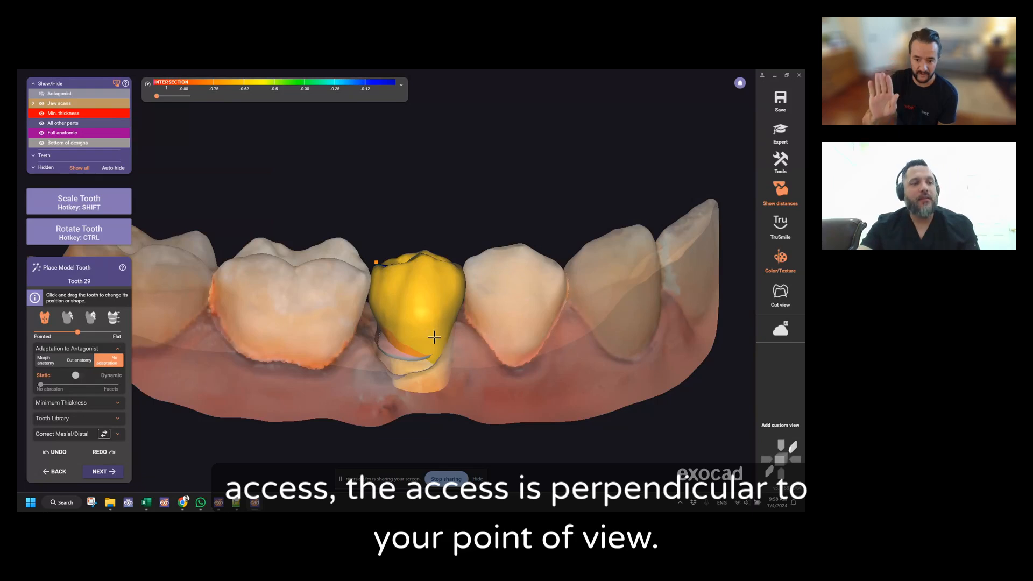
{"action": "mouse_move", "coordinate": [436, 335]}
{"action": "right_mouse_down"}
{"action": "mouse_move", "coordinate": [417, 344]}
{"action": "mouse_move", "coordinate": [427, 335]}
{"action": "right_mouse_up"}
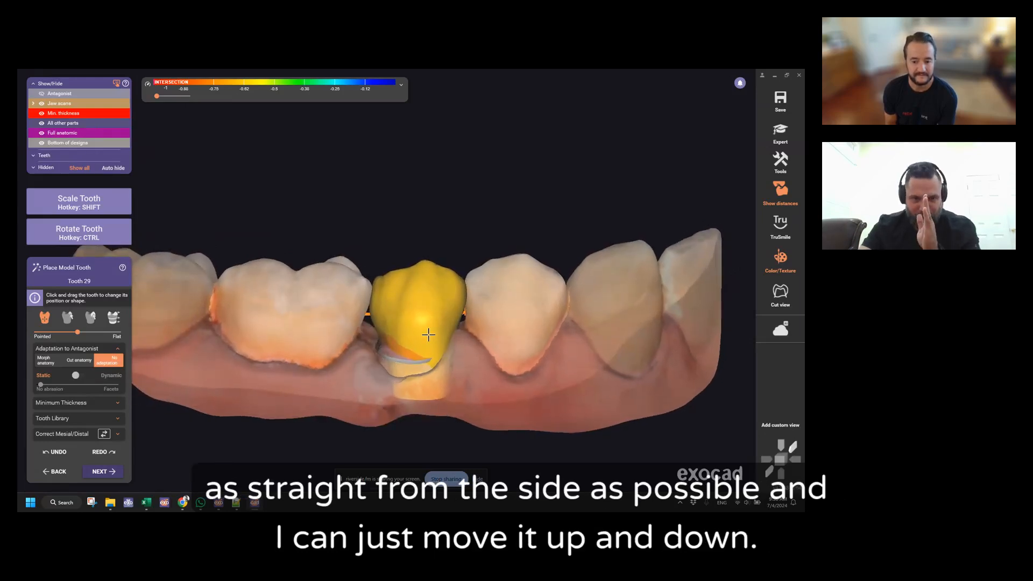
{"action": "mouse_move", "coordinate": [431, 331]}
{"action": "left_mouse_down"}
{"action": "mouse_move", "coordinate": [430, 284]}
{"action": "mouse_move", "coordinate": [454, 301]}
{"action": "mouse_move", "coordinate": [428, 320]}
{"action": "left_mouse_up"}
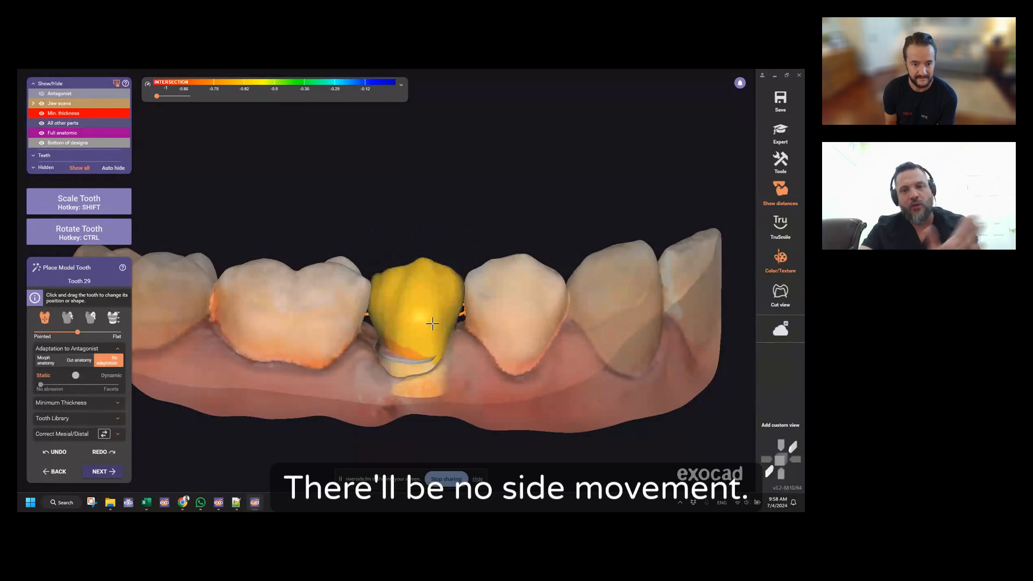
Rotate the model tooth 29 slightly in the buccal view to bring its long axis in line with the neighbouring teeth
{"action": "mouse_move", "coordinate": [433, 328]}
{"action": "right_mouse_down"}
{"action": "mouse_move", "coordinate": [421, 373]}
{"action": "mouse_move", "coordinate": [415, 292]}
{"action": "mouse_move", "coordinate": [390, 270]}
{"action": "mouse_move", "coordinate": [419, 321]}
{"action": "right_mouse_up"}
{"action": "scroll", "coordinate": [398, 287], "scroll_direction": "up", "scroll_amount": 3}
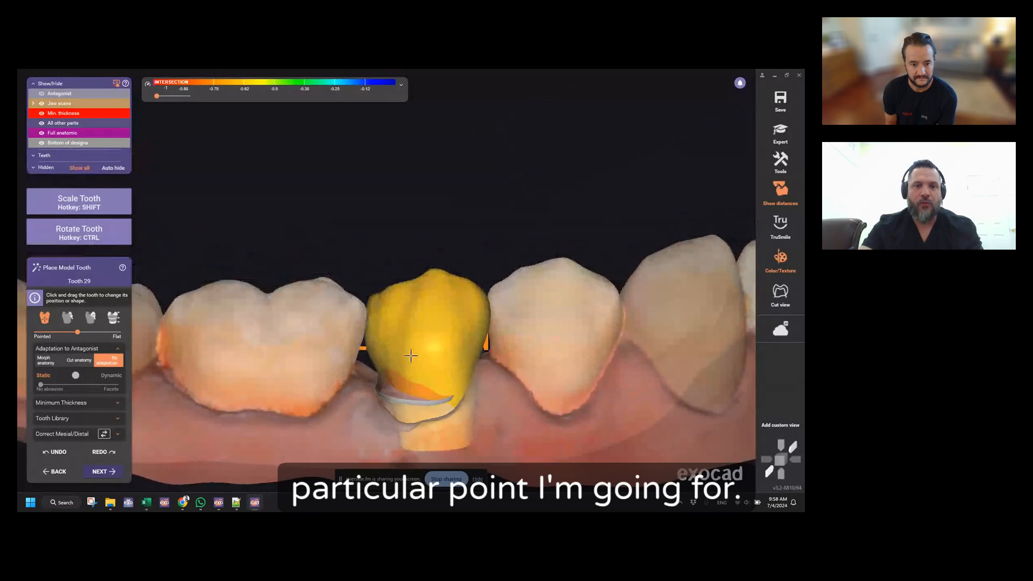
{"action": "scroll", "coordinate": [410, 341], "scroll_direction": "up", "scroll_amount": 3}
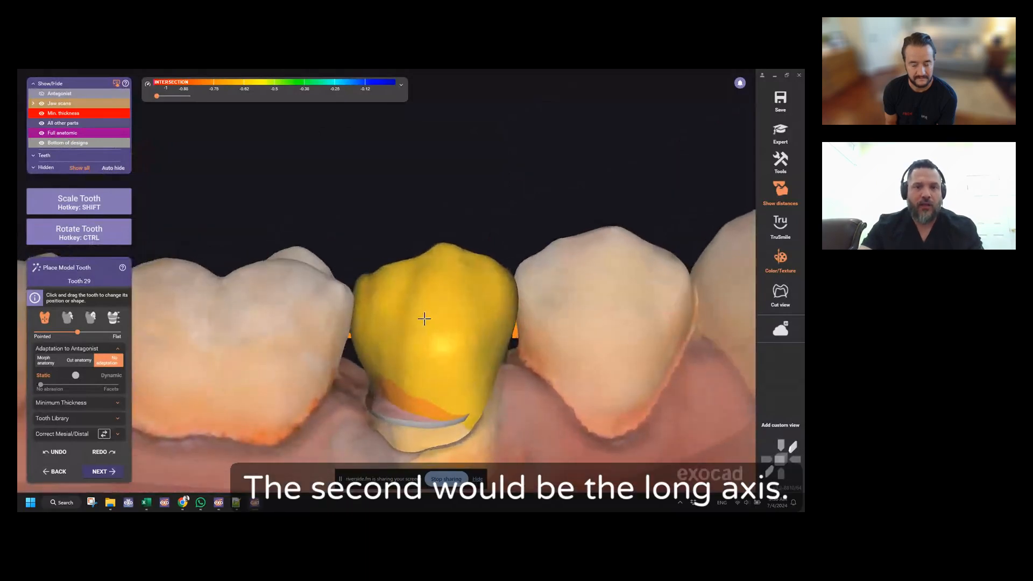
{"action": "scroll", "coordinate": [565, 323], "scroll_direction": "down", "scroll_amount": 3}
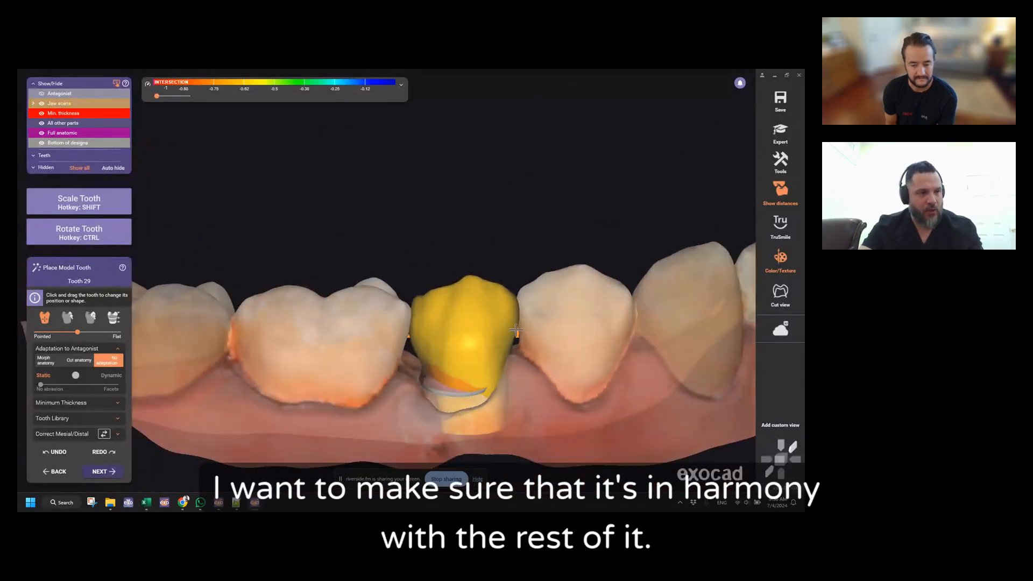
{"action": "left_click_drag", "start_coordinate": [484, 294], "coordinate": [471, 332], "text": "ctrl"}
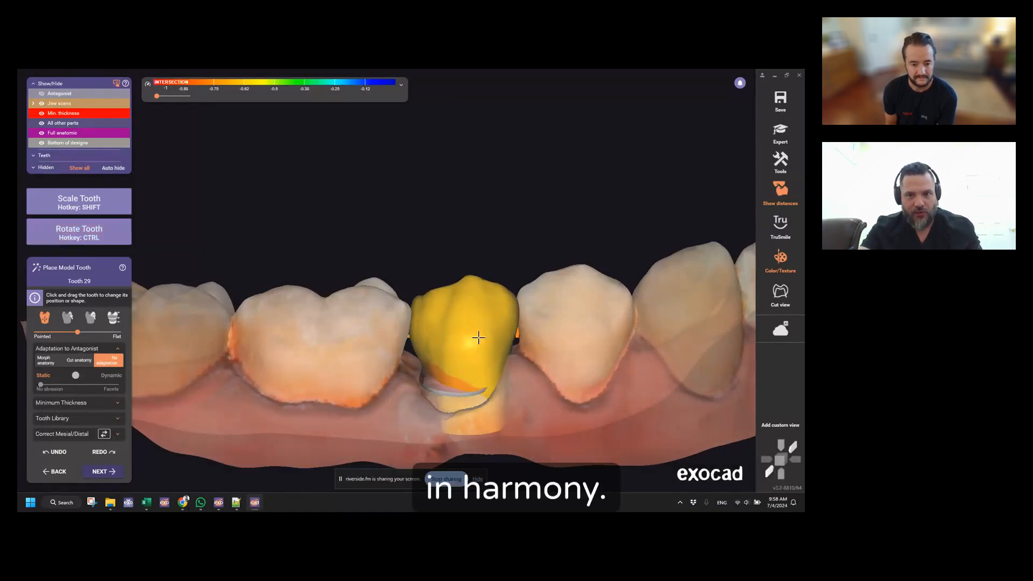
{"action": "left_click_drag", "start_coordinate": [471, 289], "coordinate": [482, 282], "text": "ctrl"}
Rotate the model tooth 29 slightly towards buccal so its cusp and height of contour follow the buccal corridor
{"action": "right_click_drag", "start_coordinate": [476, 267], "coordinate": [469, 342]}
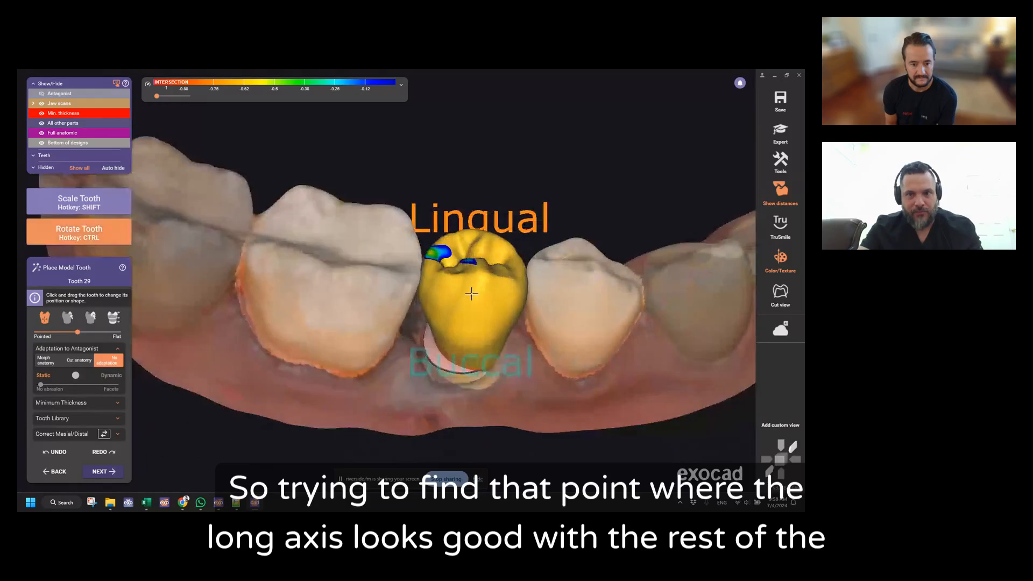
{"action": "right_click_drag", "start_coordinate": [471, 293], "coordinate": [482, 379]}
{"action": "scroll", "coordinate": [473, 360], "scroll_direction": "down", "scroll_amount": 2}
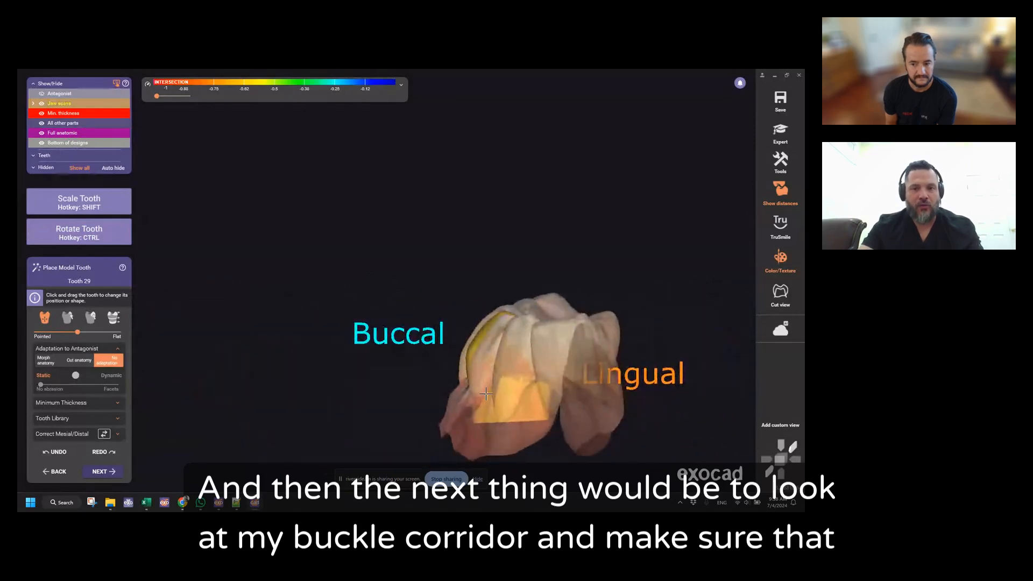
{"action": "scroll", "coordinate": [485, 387], "scroll_direction": "up", "scroll_amount": 2}
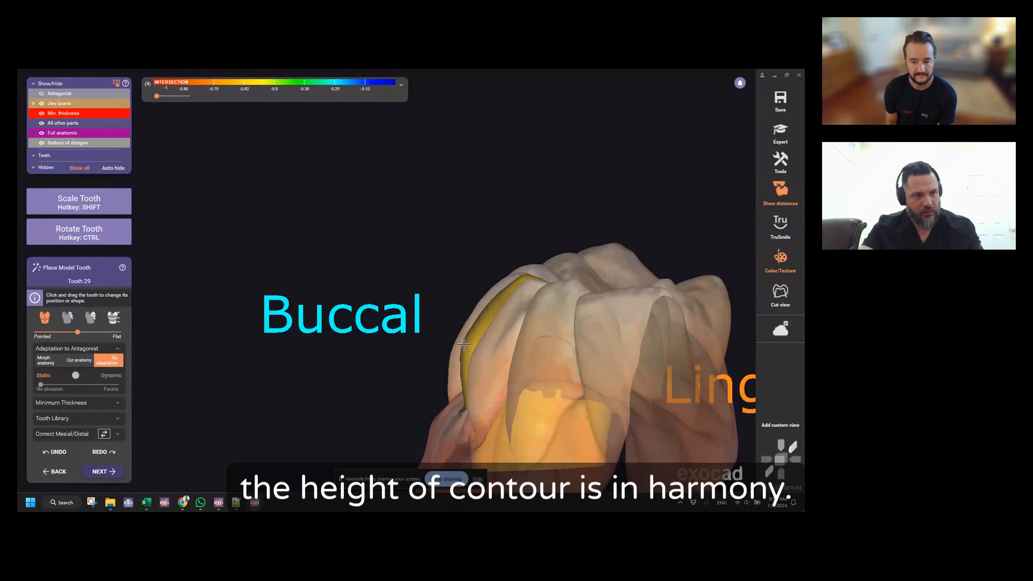
{"action": "right_click_drag", "start_coordinate": [463, 344], "coordinate": [510, 310]}
{"action": "scroll", "coordinate": [510, 311], "scroll_direction": "up", "scroll_amount": 2}
{"action": "key", "text": "ctrl"}
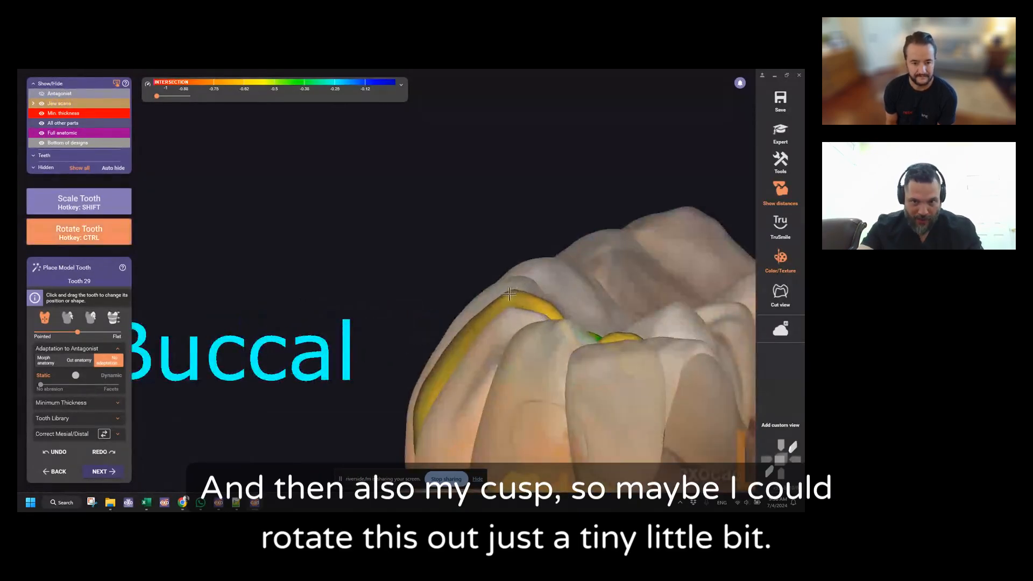
{"action": "key", "text": "ctrl"}
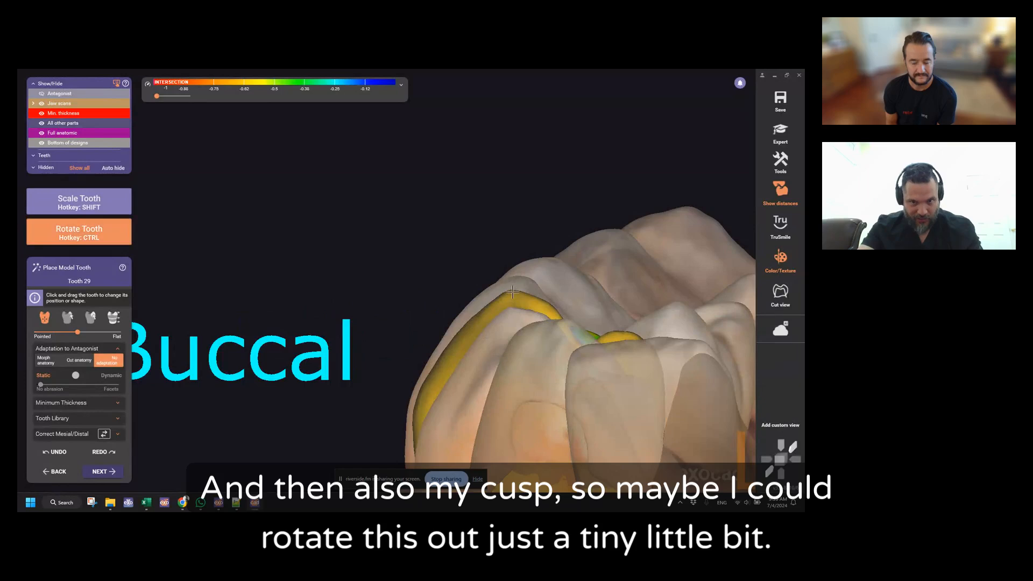
{"action": "scroll", "coordinate": [506, 352], "scroll_direction": "down", "scroll_amount": 3}
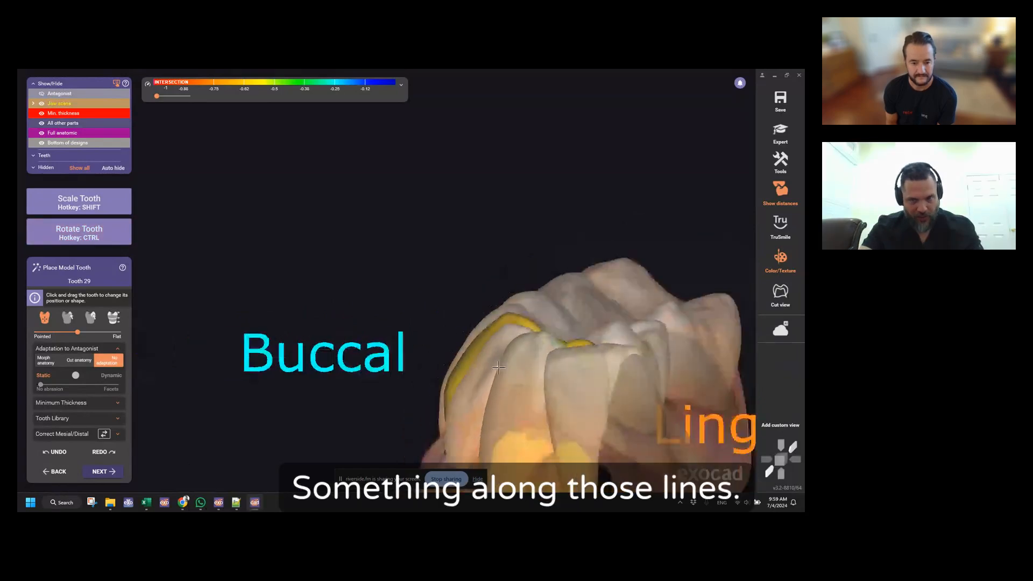
Examine the placed tooth 29 from occlusal, buccal and mesial, including its contacts, buccal cusp line and the uncovered margin
{"action": "right_click_drag", "start_coordinate": [506, 352], "coordinate": [393, 316]}
{"action": "scroll", "coordinate": [484, 371], "scroll_direction": "up", "scroll_amount": 2}
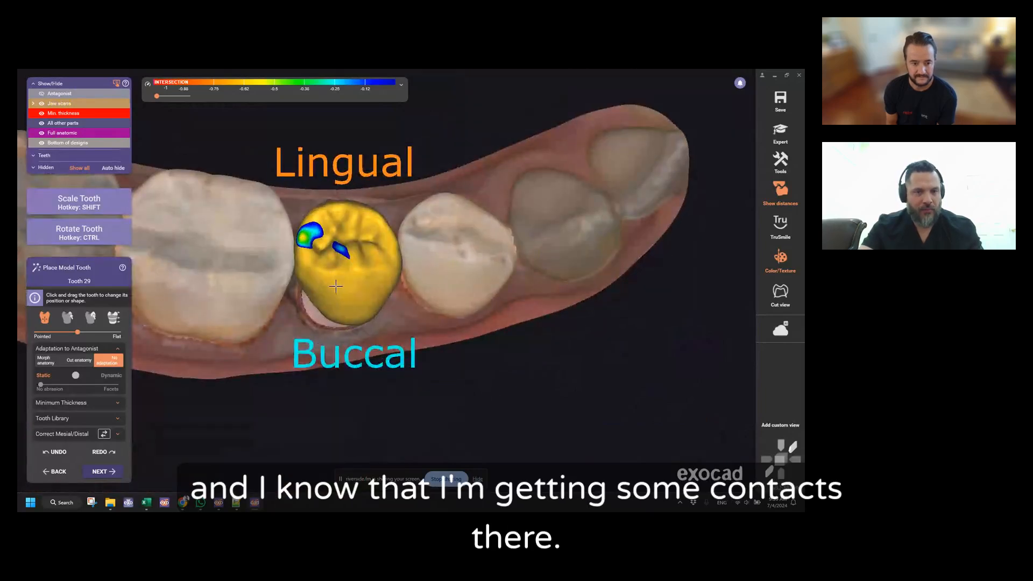
{"action": "right_click_drag", "start_coordinate": [335, 287], "coordinate": [336, 285]}
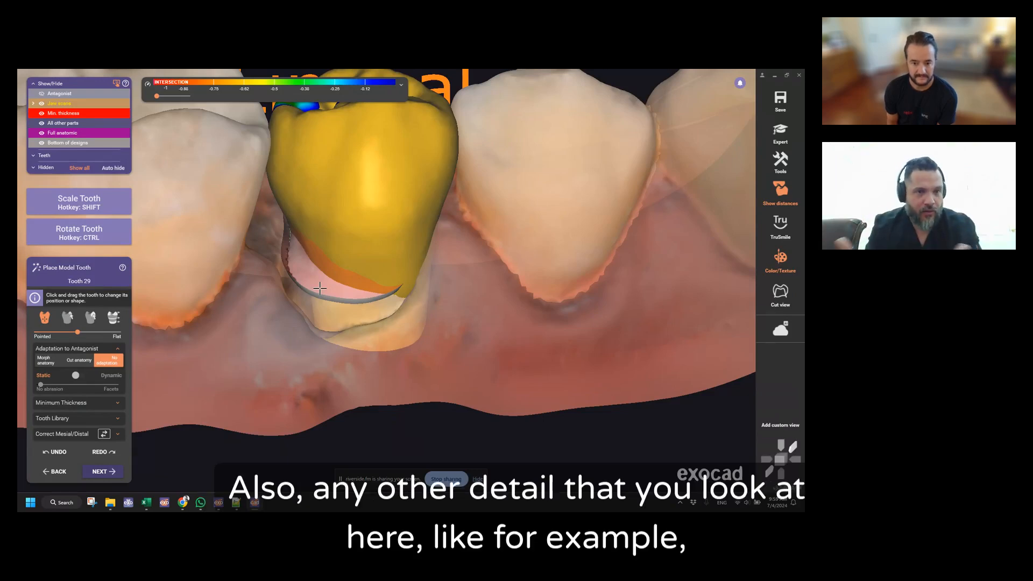
{"action": "right_click_drag", "start_coordinate": [319, 289], "coordinate": [276, 218]}
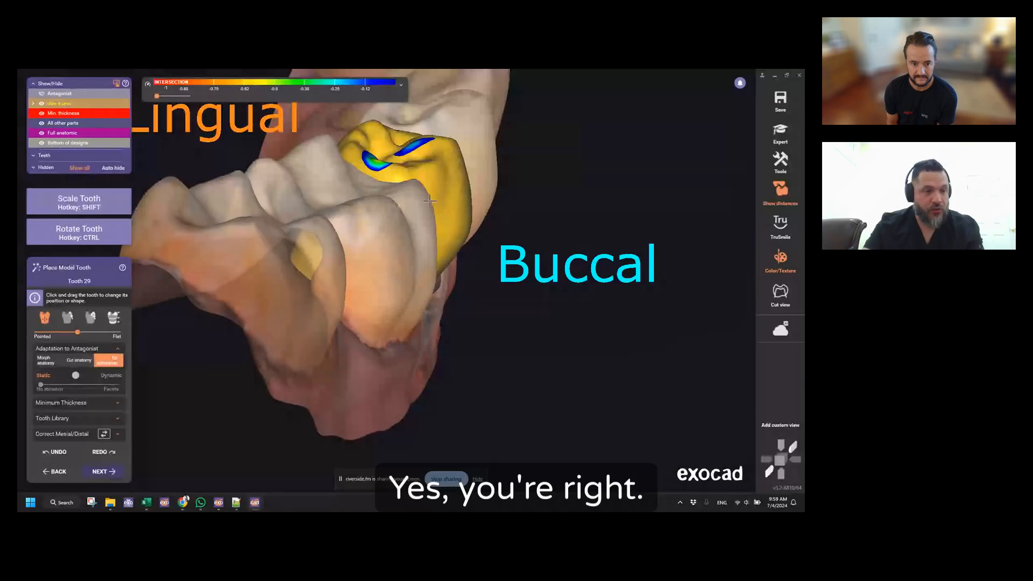
{"action": "mouse_move", "coordinate": [439, 213]}
{"action": "right_mouse_down"}
{"action": "mouse_move", "coordinate": [424, 200]}
{"action": "mouse_move", "coordinate": [433, 213]}
{"action": "right_mouse_up"}
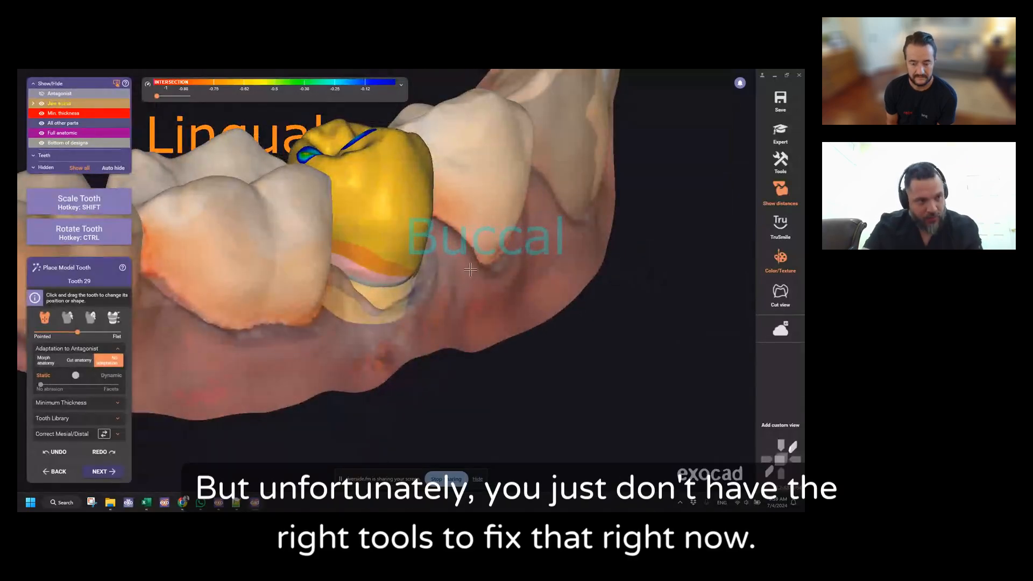
{"action": "right_click_drag", "start_coordinate": [471, 264], "coordinate": [427, 302]}
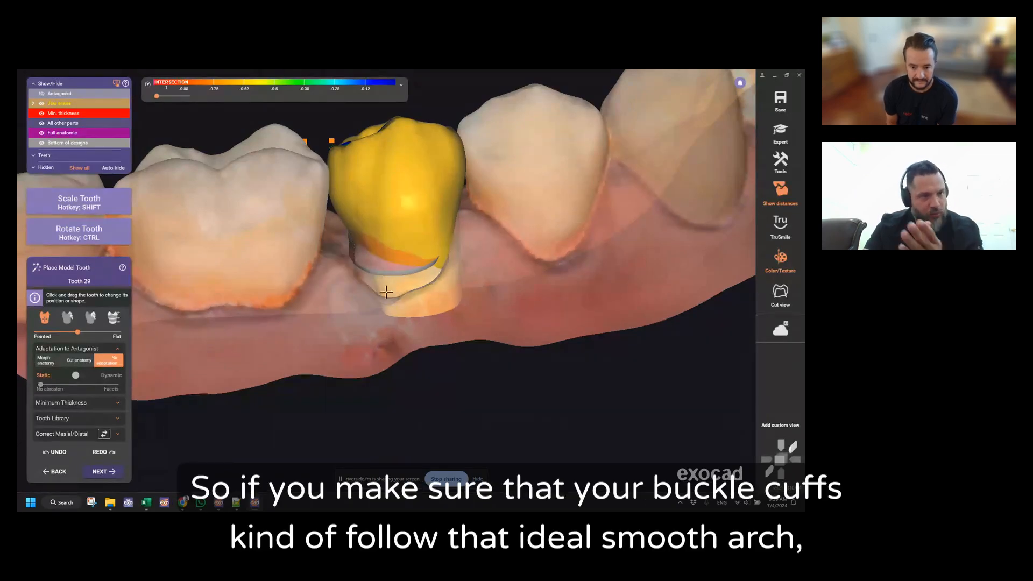
{"action": "right_click_drag", "start_coordinate": [386, 292], "coordinate": [438, 250]}
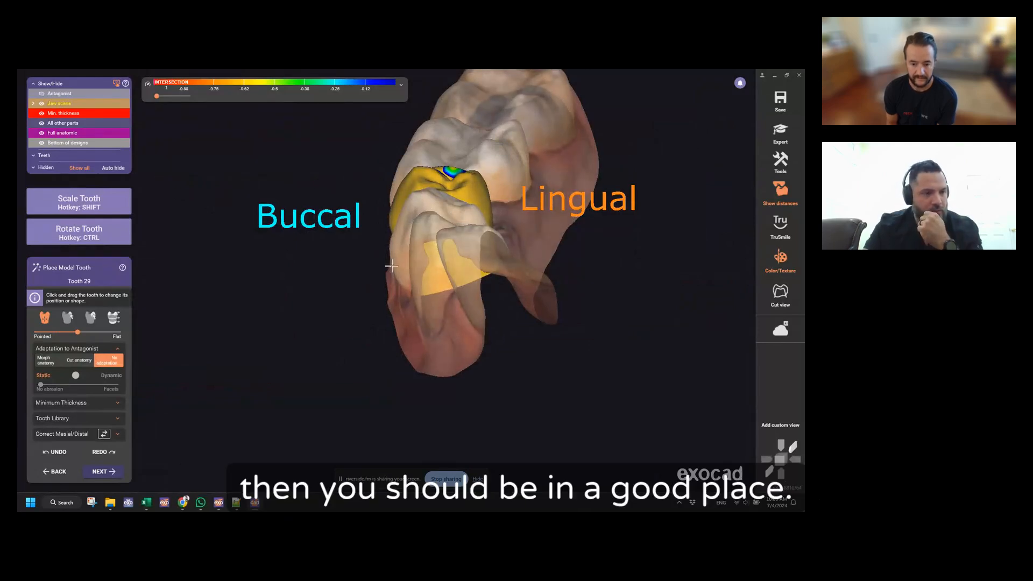
{"action": "right_click_drag", "start_coordinate": [393, 264], "coordinate": [223, 396]}
{"action": "scroll", "coordinate": [332, 328], "scroll_direction": "up", "scroll_amount": 10}
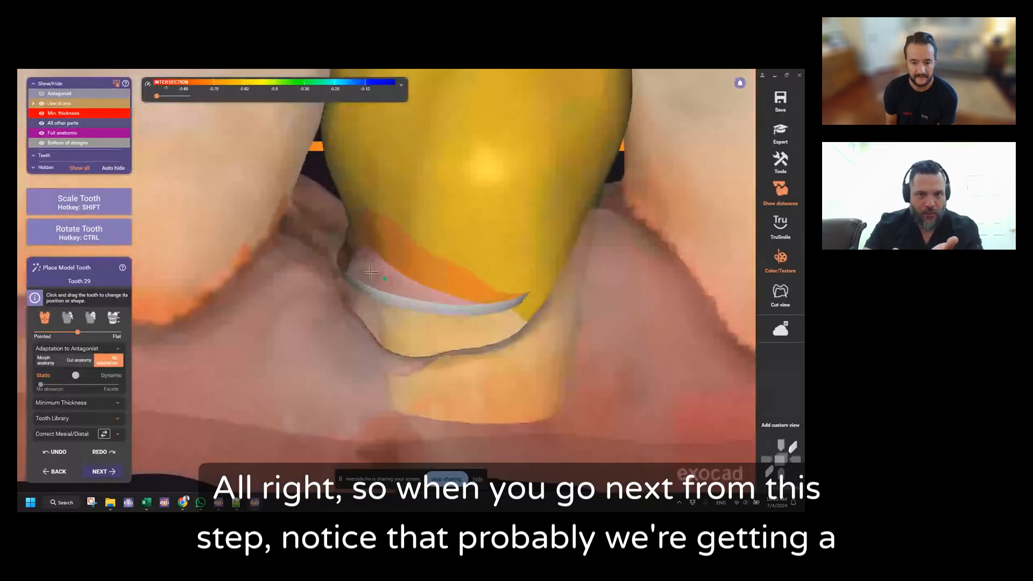
{"action": "right_click_drag", "start_coordinate": [370, 273], "coordinate": [334, 301]}
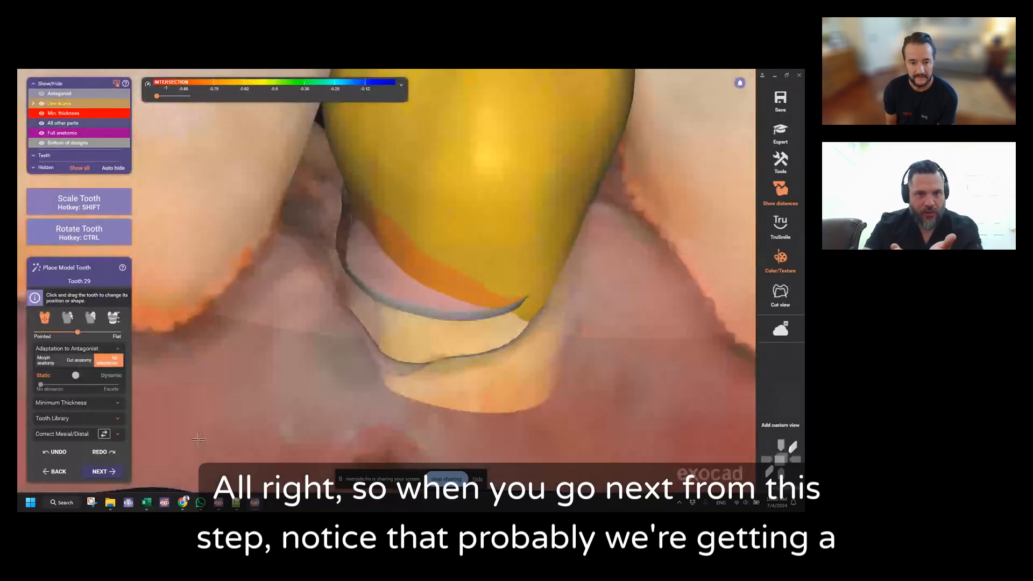
Continue to free-forming of crown 29 and hide the antagonist to expose the occlusal surface
{"action": "left_click", "coordinate": [103, 472]}
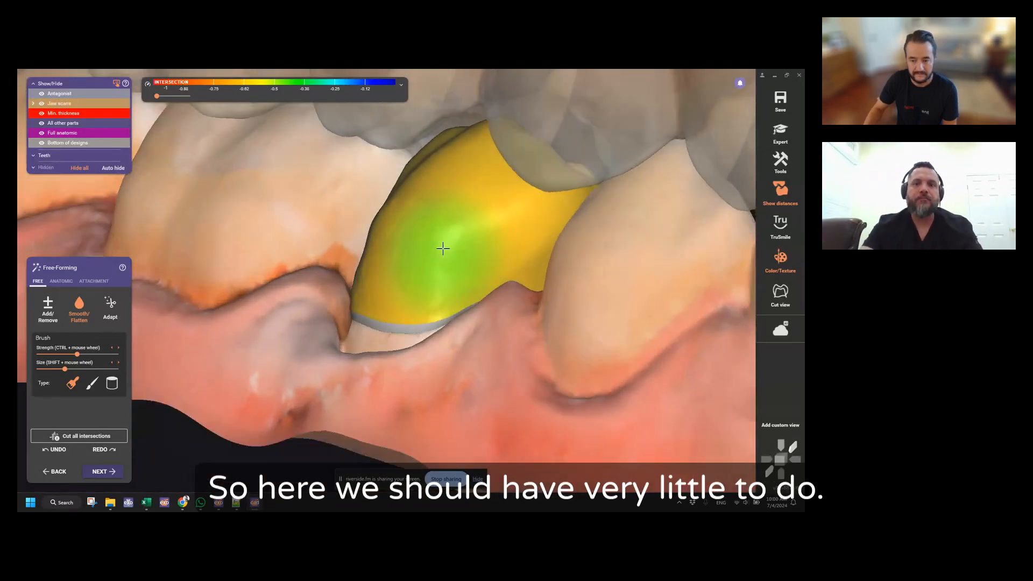
{"action": "key", "text": "space"}
{"action": "right_click_drag", "start_coordinate": [445, 247], "coordinate": [312, 312]}
{"action": "key", "text": "space"}
Remove a little material from the prominent incline at the central occlusal contact using a small Add/Remove brush
{"action": "scroll", "coordinate": [447, 253], "scroll_direction": "up", "scroll_amount": 3}
{"action": "scroll", "coordinate": [430, 253], "scroll_direction": "down", "scroll_amount": 3}
{"action": "scroll", "coordinate": [402, 256], "scroll_direction": "up", "scroll_amount": 3}
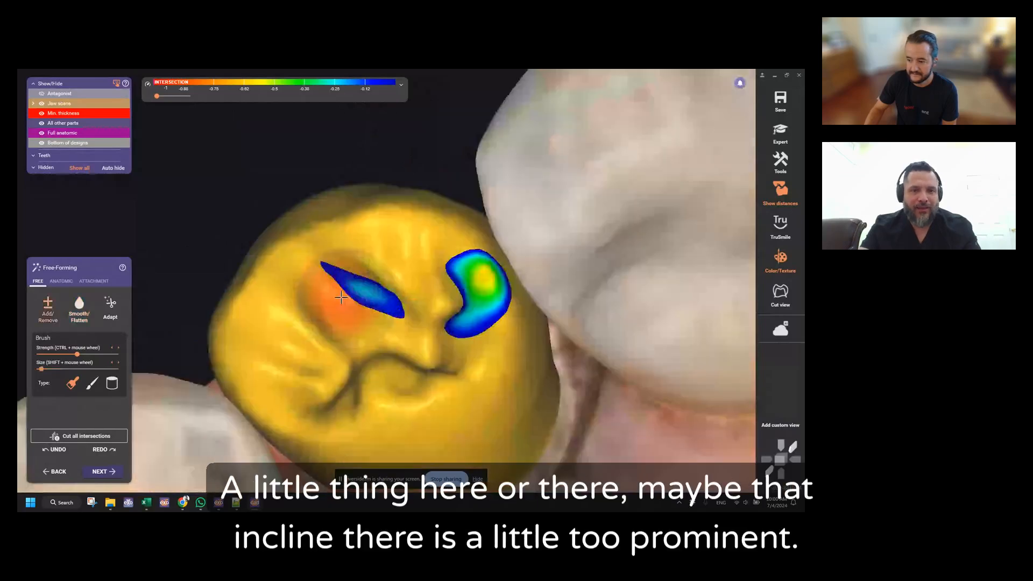
{"action": "mouse_move", "coordinate": [335, 299]}
{"action": "right_mouse_down"}
{"action": "mouse_move", "coordinate": [355, 292]}
{"action": "mouse_move", "coordinate": [358, 271]}
{"action": "mouse_move", "coordinate": [383, 331]}
{"action": "right_mouse_up"}
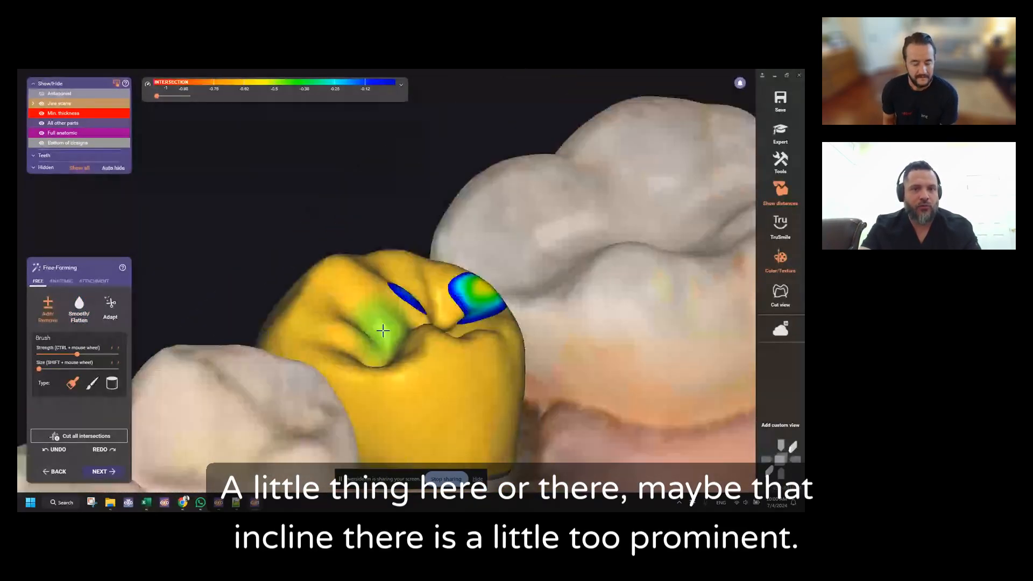
{"action": "scroll", "coordinate": [383, 331], "scroll_direction": "down", "scroll_amount": 2}
{"action": "scroll", "coordinate": [425, 285], "scroll_direction": "down", "scroll_amount": 2}
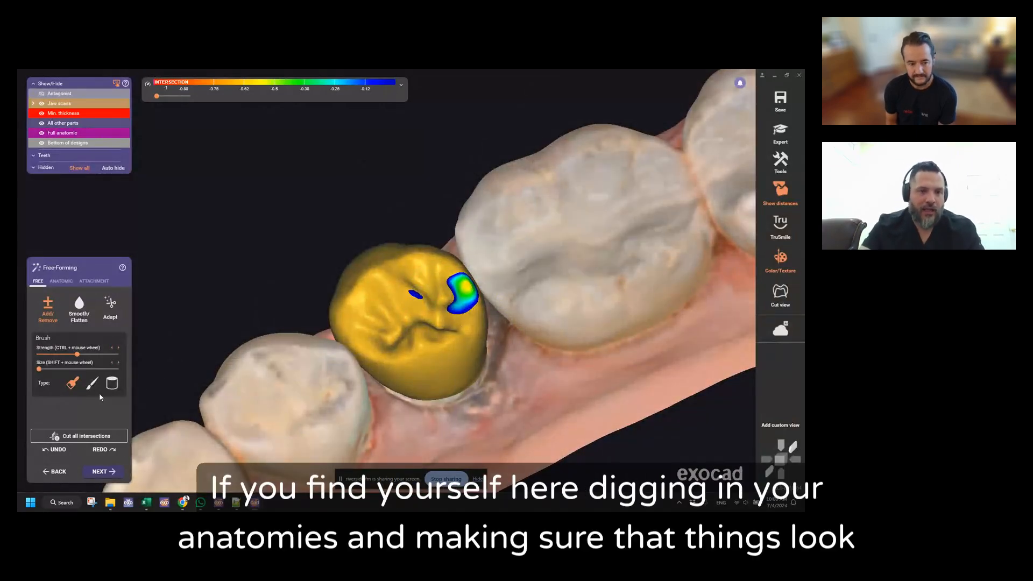
Carve a fine groove into the mesial half of the occlusal surface with the pointed brush and refine it with the anatomic Ridge preset
{"action": "scroll", "coordinate": [430, 279], "scroll_direction": "up", "scroll_amount": 5}
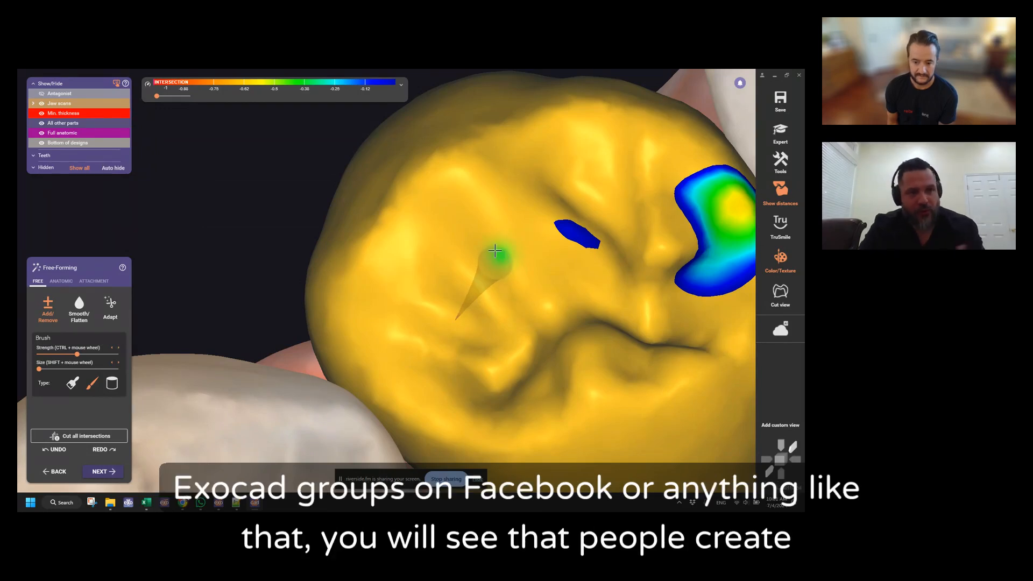
{"action": "scroll", "coordinate": [481, 244], "scroll_direction": "up", "scroll_amount": 2}
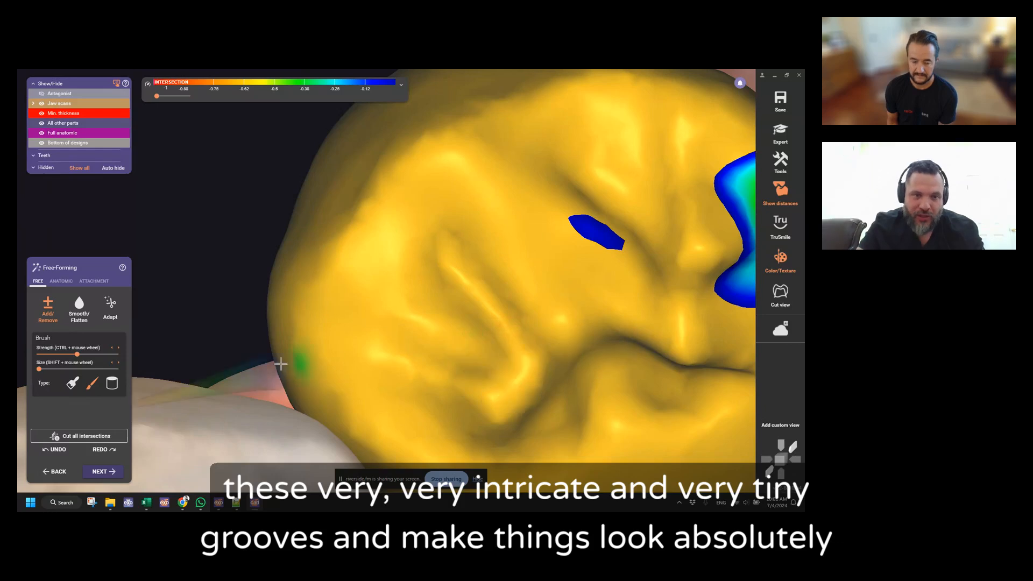
{"action": "left_click", "coordinate": [61, 281]}
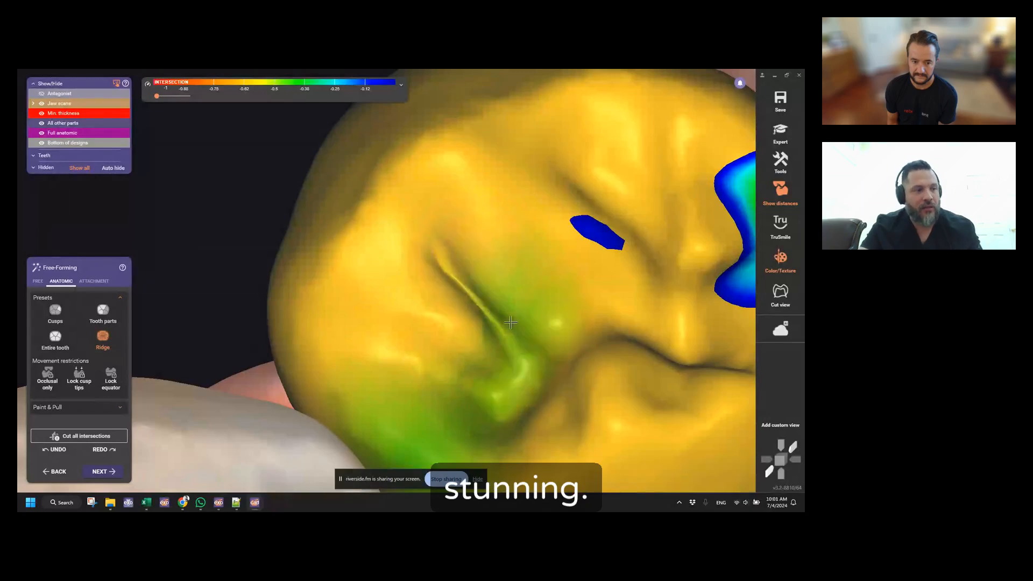
{"action": "scroll", "coordinate": [489, 306], "scroll_direction": "down", "scroll_amount": 3}
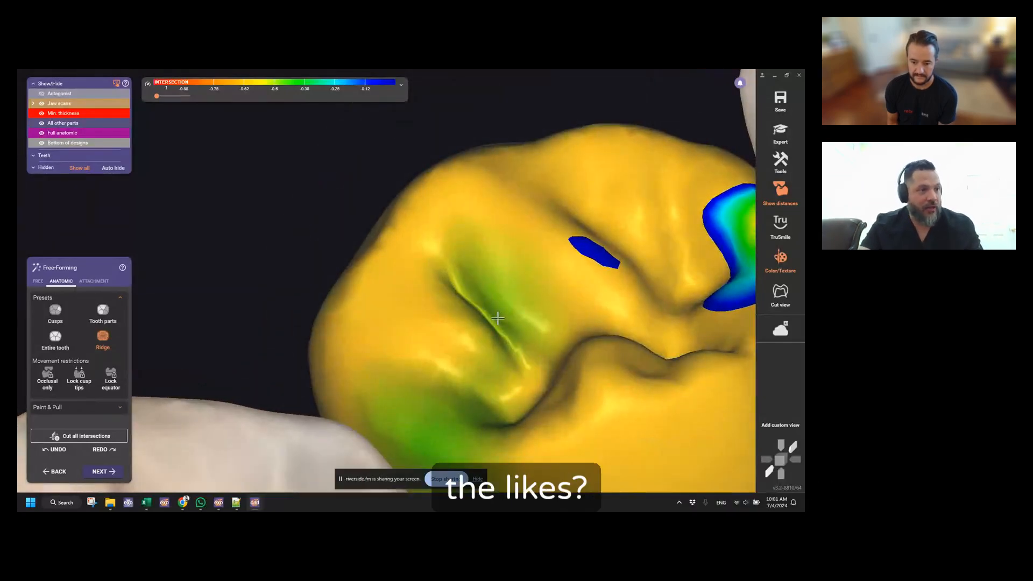
{"action": "right_click_drag", "start_coordinate": [498, 318], "coordinate": [377, 258]}
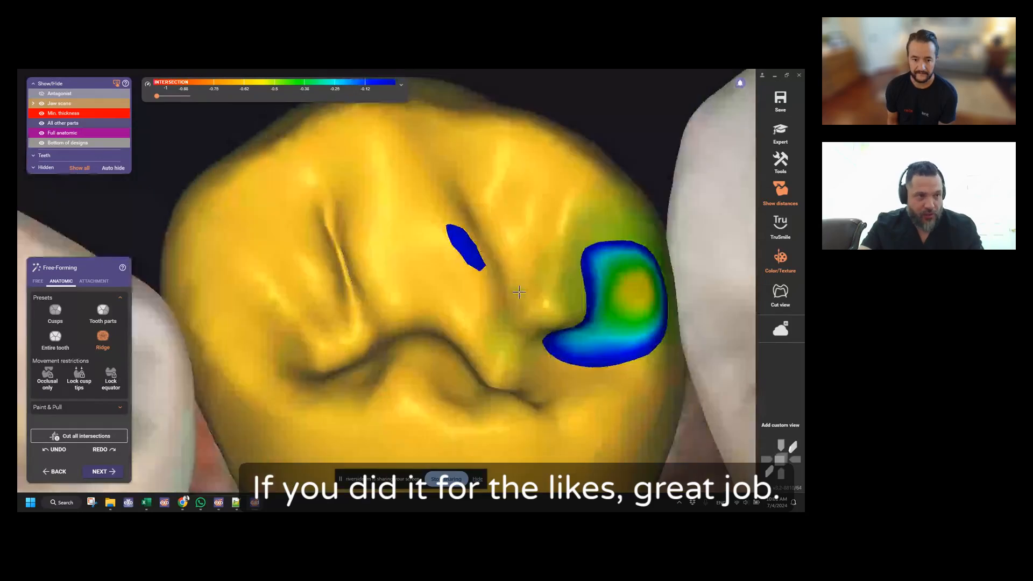
Examine the narrow mesial groove, the remaining occlusal anatomy and the distal marginal ridge height against the adjacent teeth
{"action": "scroll", "coordinate": [373, 256], "scroll_direction": "up", "scroll_amount": 4}
{"action": "scroll", "coordinate": [373, 256], "scroll_direction": "up", "scroll_amount": 2}
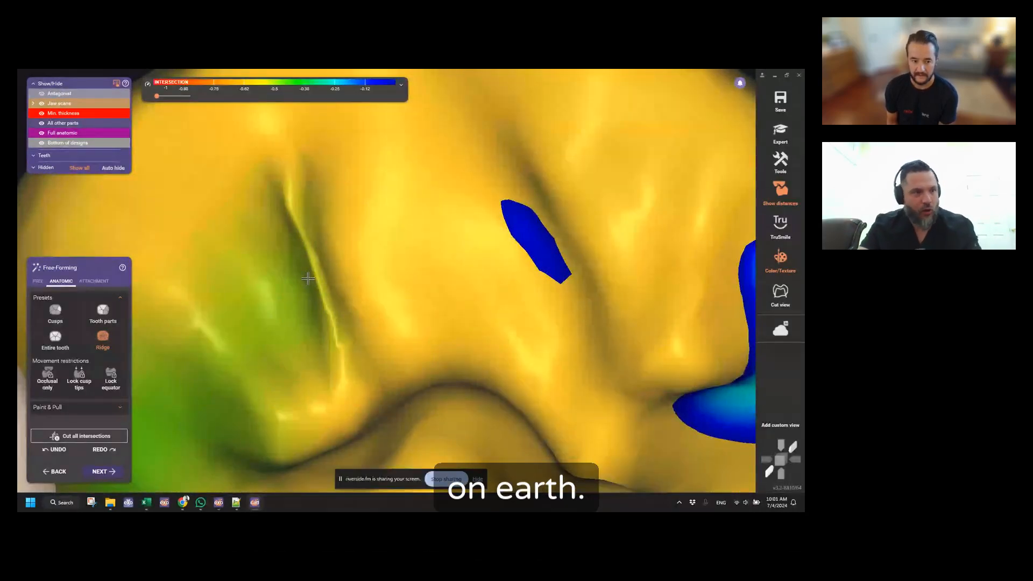
{"action": "scroll", "coordinate": [318, 274], "scroll_direction": "up", "scroll_amount": 2}
{"action": "scroll", "coordinate": [318, 273], "scroll_direction": "down", "scroll_amount": 3}
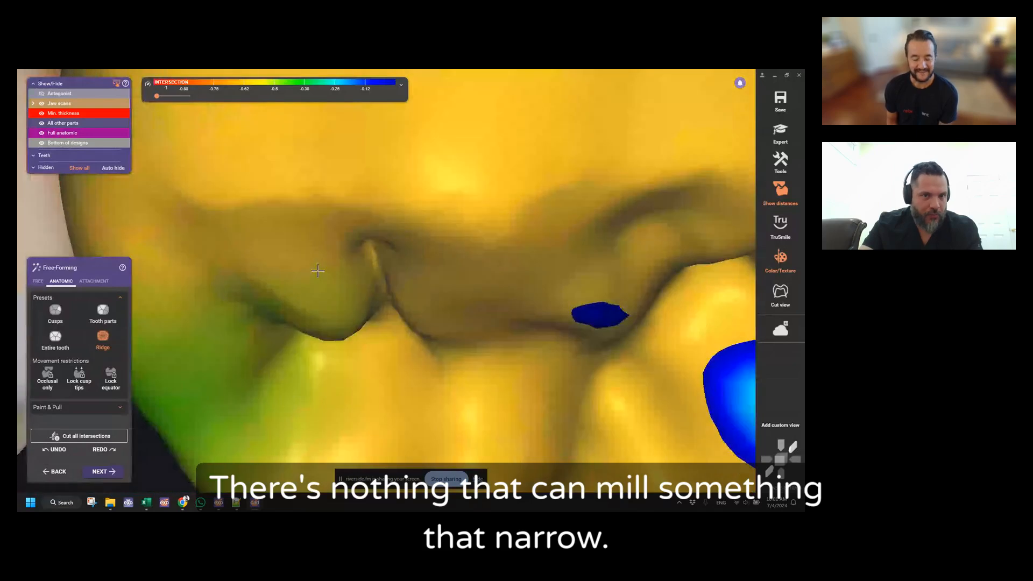
{"action": "right_click_drag", "start_coordinate": [364, 285], "coordinate": [342, 303]}
{"action": "mouse_move", "coordinate": [356, 325]}
{"action": "left_mouse_down"}
{"action": "mouse_move", "coordinate": [392, 336]}
{"action": "mouse_move", "coordinate": [370, 347]}
{"action": "left_mouse_up"}
{"action": "scroll", "coordinate": [392, 336], "scroll_direction": "down", "scroll_amount": 3}
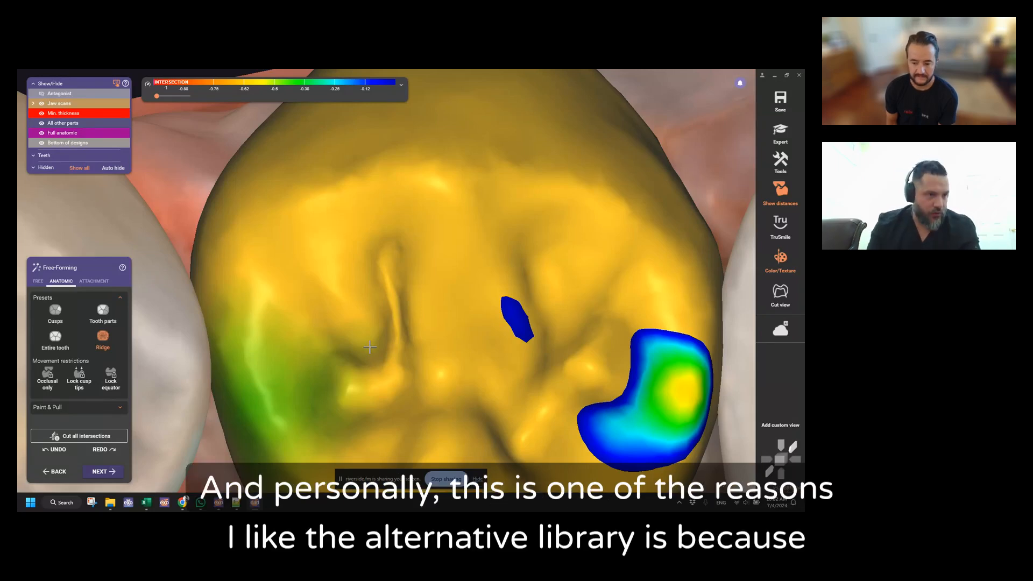
{"action": "scroll", "coordinate": [369, 347], "scroll_direction": "down", "scroll_amount": 5}
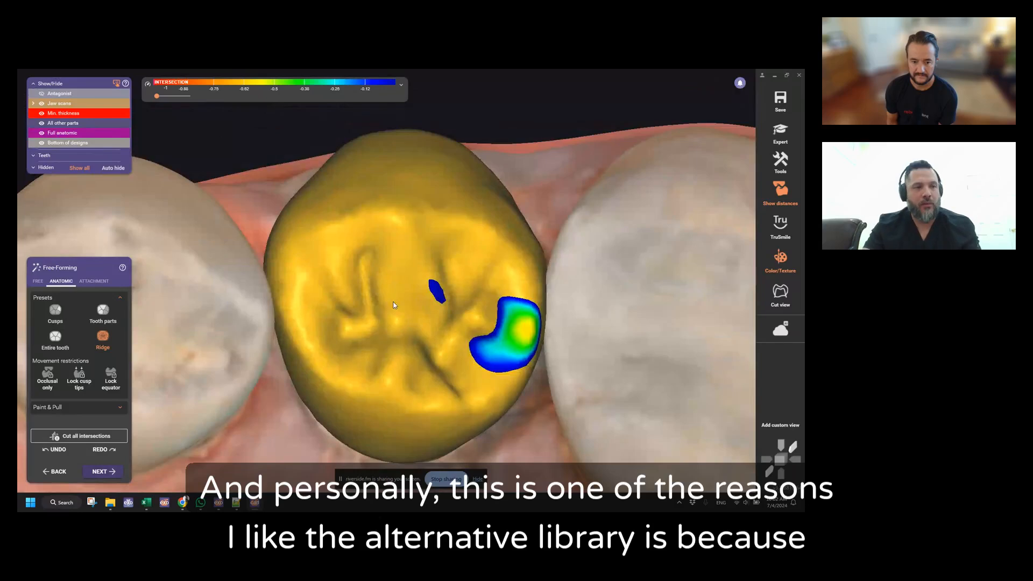
{"action": "right_click_drag", "start_coordinate": [393, 305], "coordinate": [377, 313]}
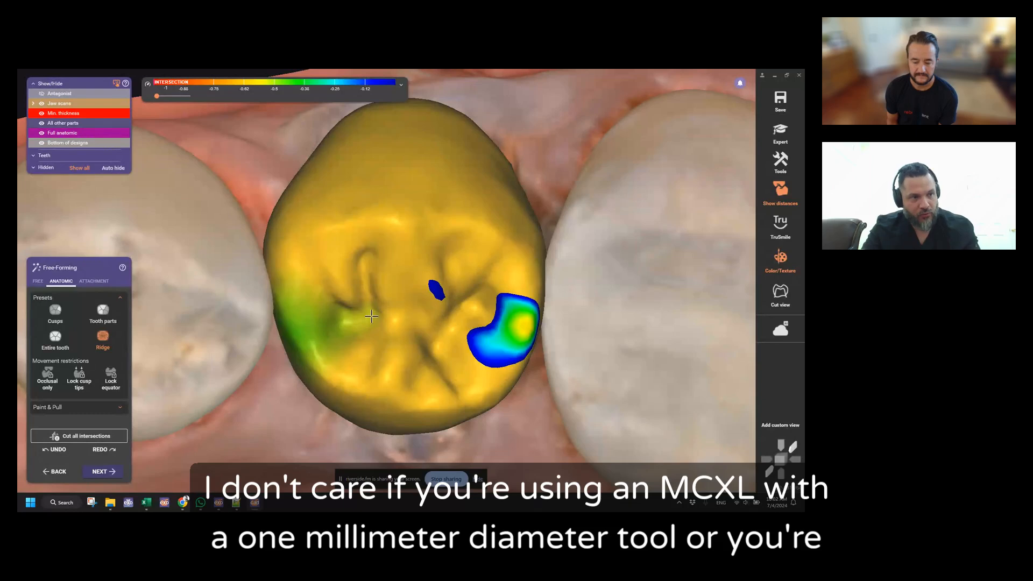
{"action": "right_click_drag", "start_coordinate": [371, 316], "coordinate": [391, 306]}
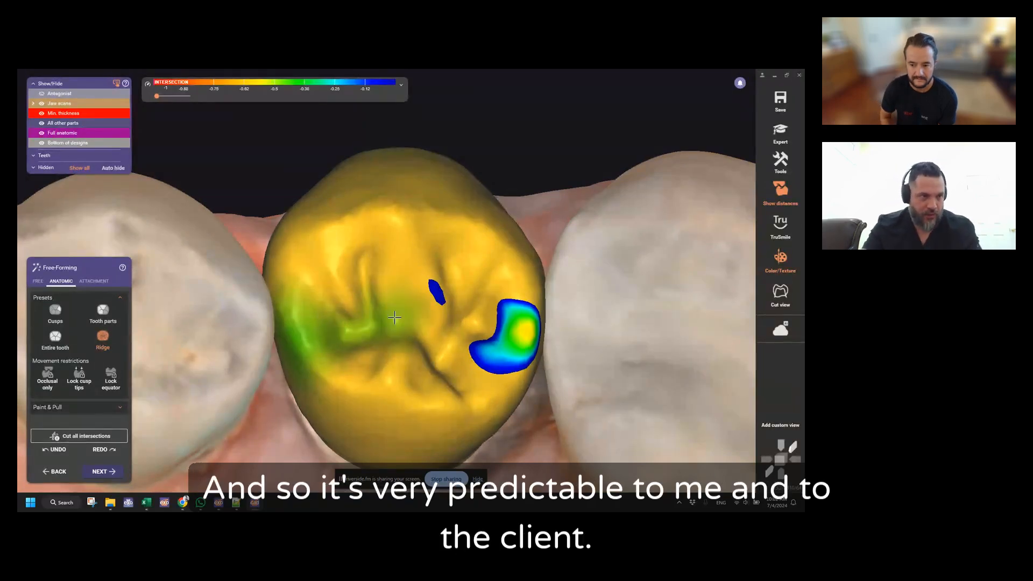
{"action": "right_click_drag", "start_coordinate": [367, 307], "coordinate": [428, 327]}
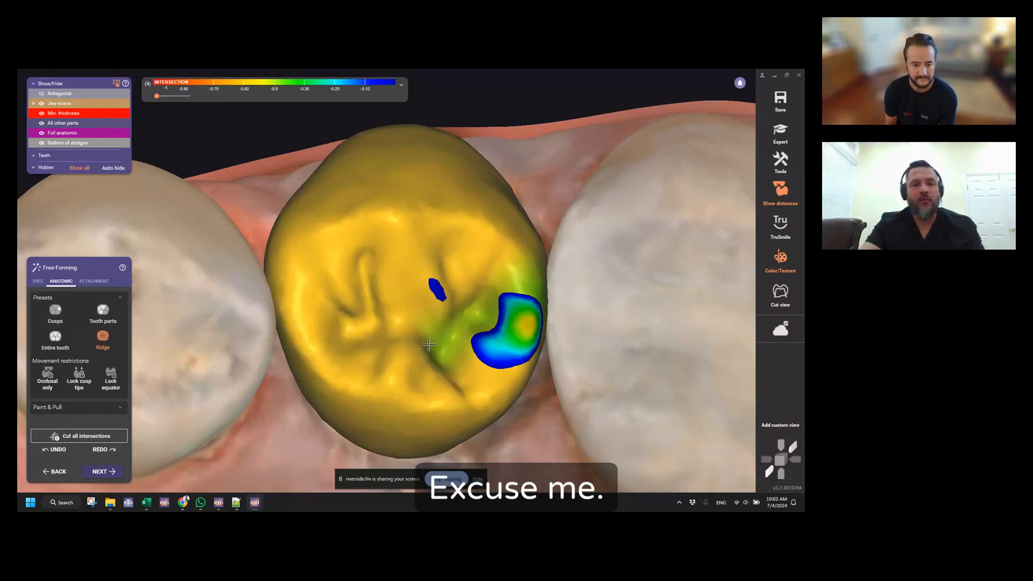
{"action": "mouse_move", "coordinate": [420, 371]}
{"action": "right_mouse_down"}
{"action": "mouse_move", "coordinate": [417, 342]}
{"action": "mouse_move", "coordinate": [406, 350]}
{"action": "right_mouse_up"}
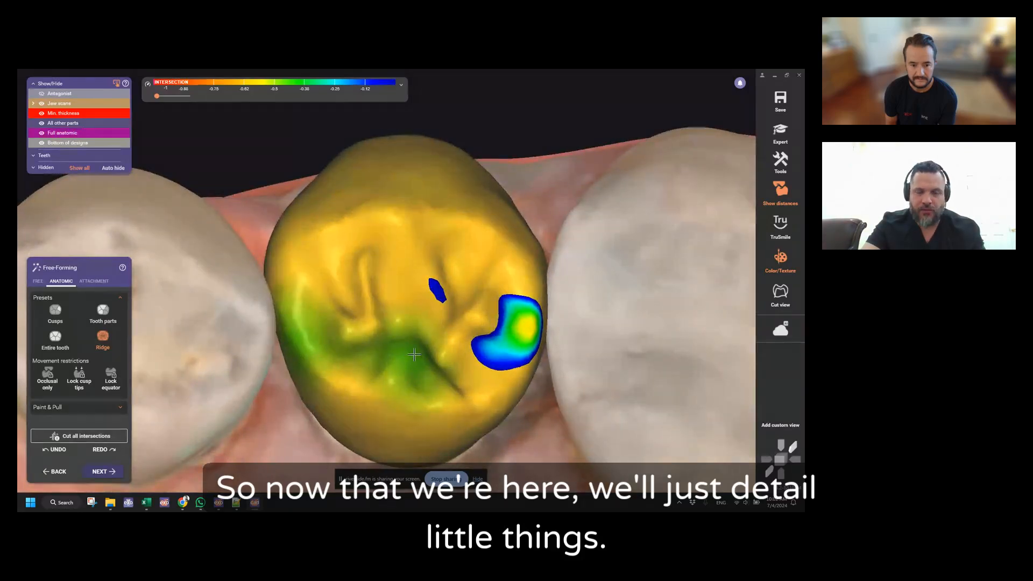
{"action": "right_click_drag", "start_coordinate": [499, 346], "coordinate": [504, 346]}
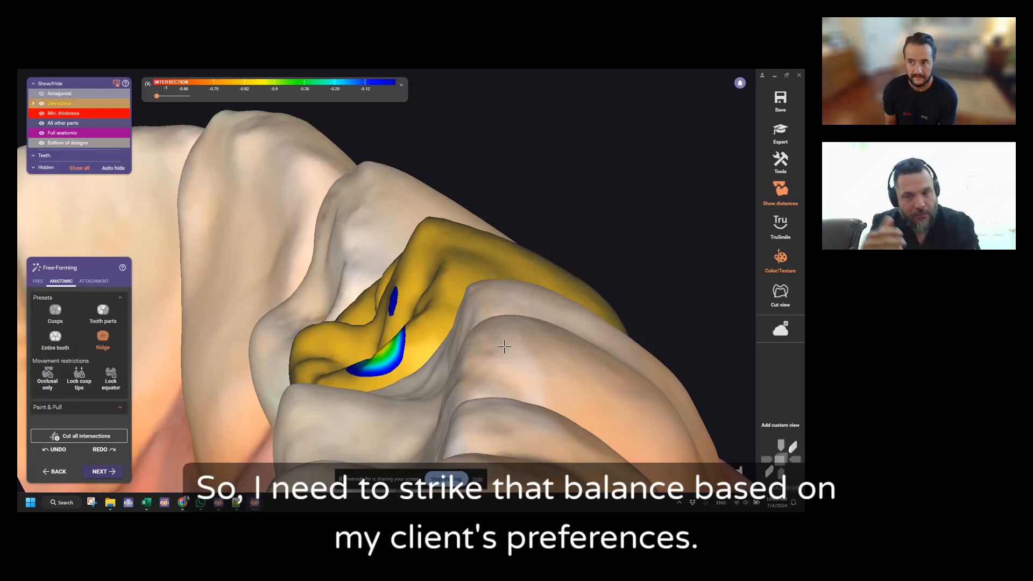
{"action": "right_click_drag", "start_coordinate": [504, 347], "coordinate": [400, 290]}
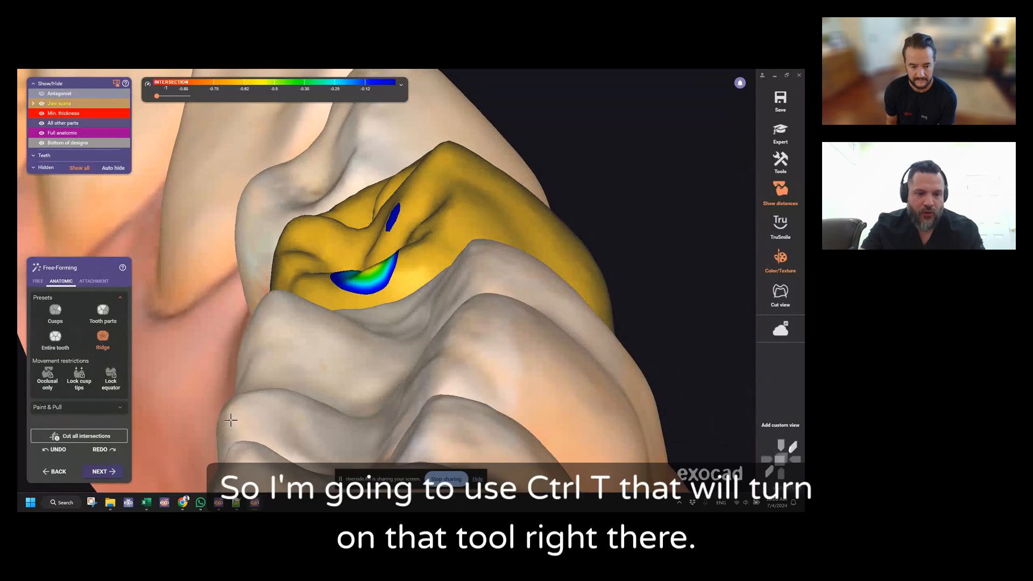
Lock the cusp tips and lower the distal marginal ridge with the anatomic Tooth parts preset to relieve its antagonist intersection
{"action": "left_click", "coordinate": [79, 379]}
{"action": "scroll", "coordinate": [410, 290], "scroll_direction": "up", "scroll_amount": 3}
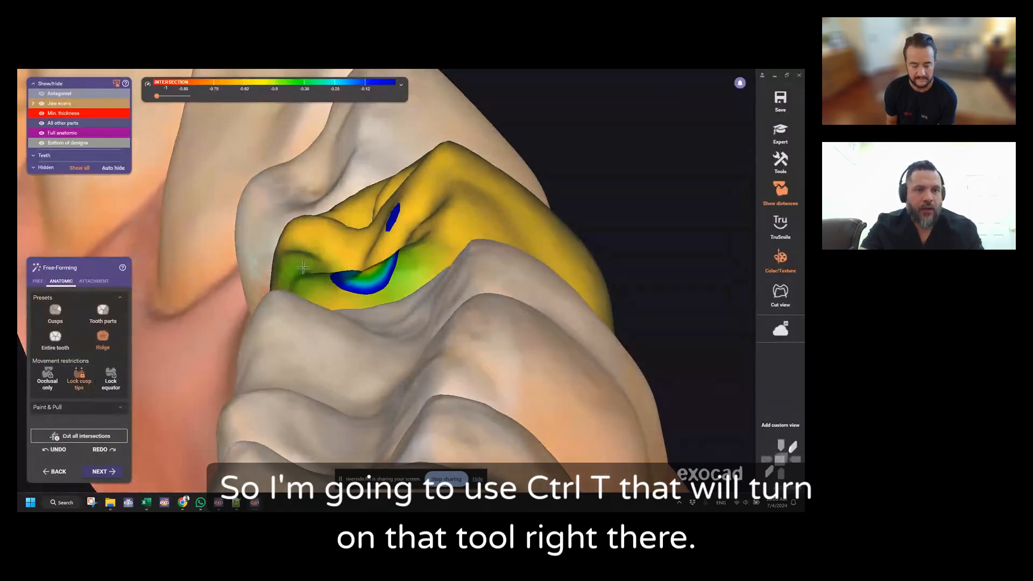
{"action": "left_click", "coordinate": [103, 312]}
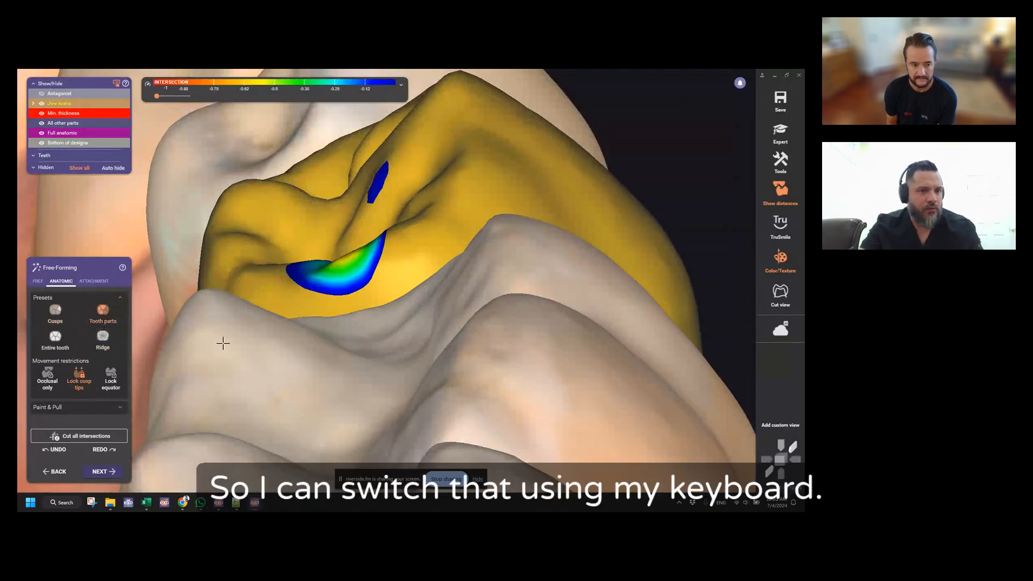
{"action": "right_click_drag", "start_coordinate": [317, 333], "coordinate": [323, 317]}
{"action": "left_click_drag", "start_coordinate": [362, 280], "coordinate": [375, 303]}
Examine the reshaped crown from occlusal, buccal and basal, including its proximal contacts, path of draw and margin
{"action": "scroll", "coordinate": [375, 303], "scroll_direction": "down", "scroll_amount": 3}
{"action": "right_click_drag", "start_coordinate": [373, 303], "coordinate": [290, 340]}
{"action": "scroll", "coordinate": [372, 231], "scroll_direction": "up", "scroll_amount": 2}
{"action": "scroll", "coordinate": [387, 262], "scroll_direction": "up", "scroll_amount": 2}
{"action": "scroll", "coordinate": [405, 324], "scroll_direction": "down", "scroll_amount": 3}
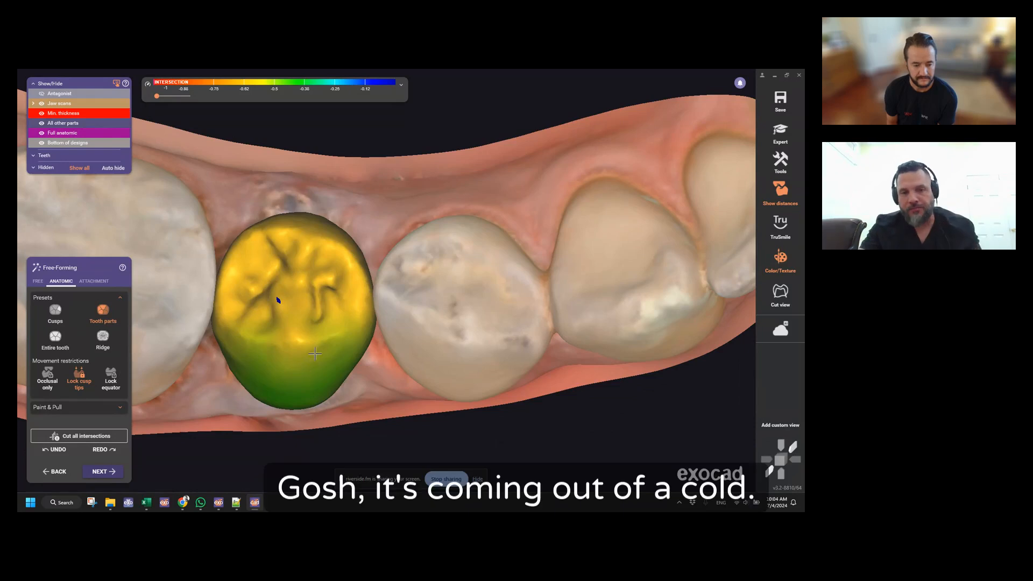
{"action": "right_click_drag", "start_coordinate": [315, 354], "coordinate": [337, 286]}
{"action": "key", "text": "b"}
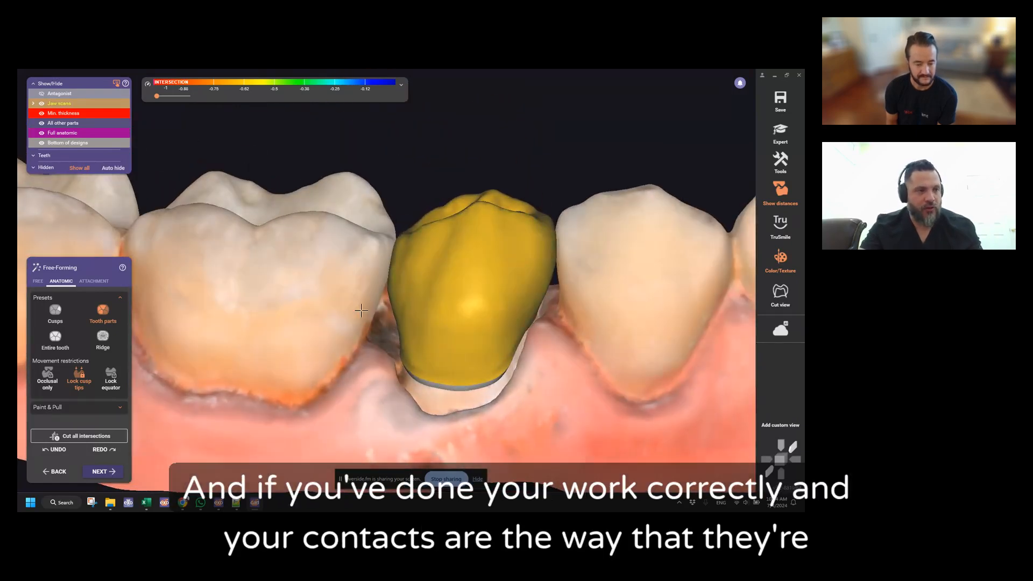
{"action": "key", "text": "c"}
{"action": "right_click_drag", "start_coordinate": [317, 333], "coordinate": [479, 270]}
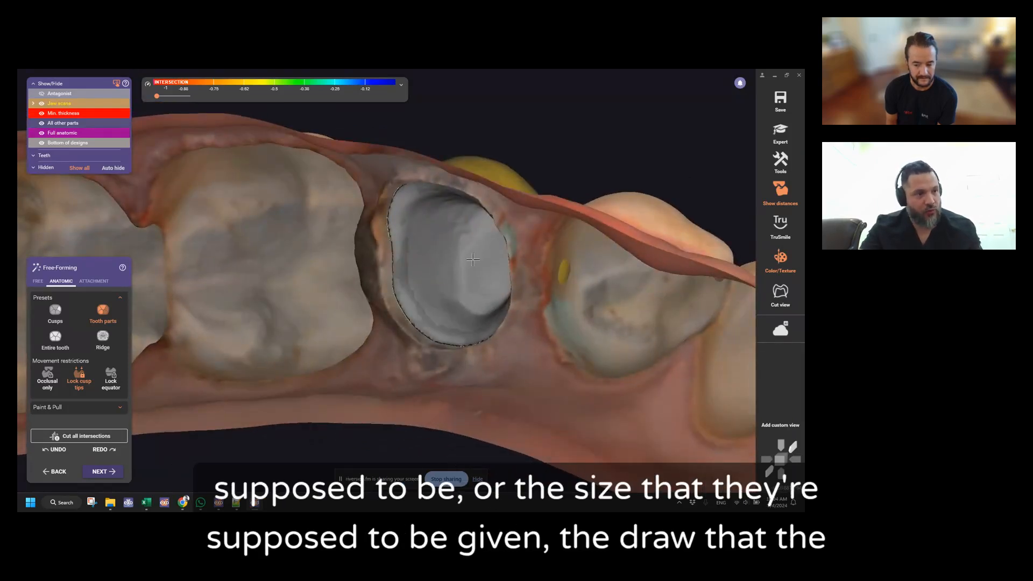
{"action": "right_click_drag", "start_coordinate": [475, 267], "coordinate": [476, 265]}
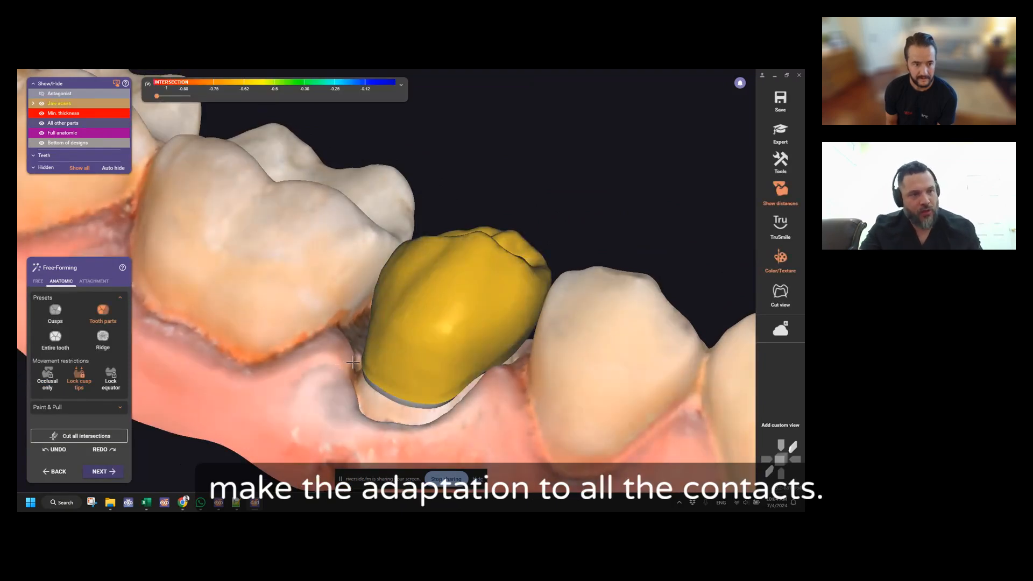
{"action": "right_click_drag", "start_coordinate": [353, 363], "coordinate": [320, 298]}
Hide the jaw scans and overbuild the proximal contact area with a larger, stronger Add/Remove brush
{"action": "key", "text": "ctrl+j"}
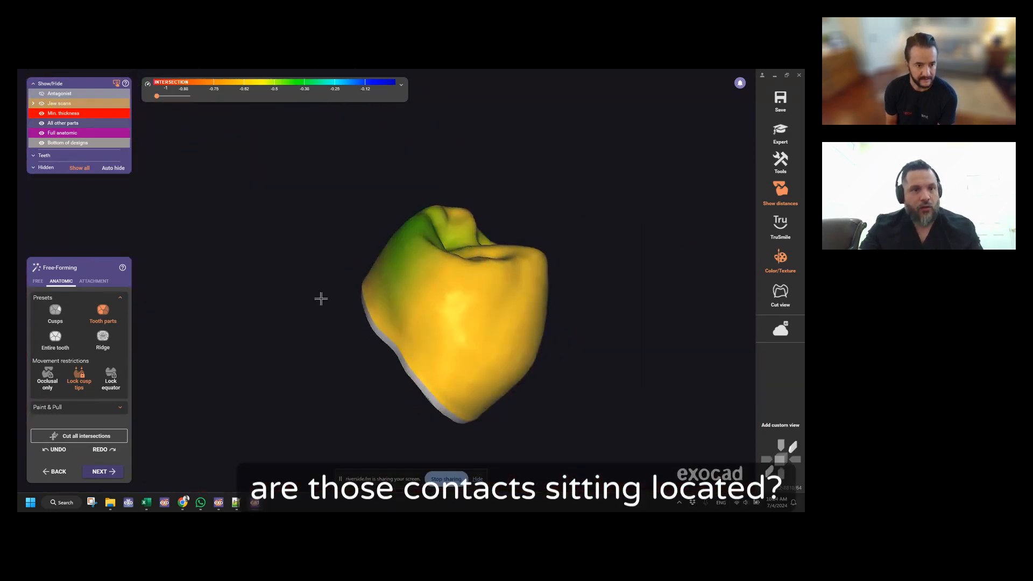
{"action": "key", "text": "3"}
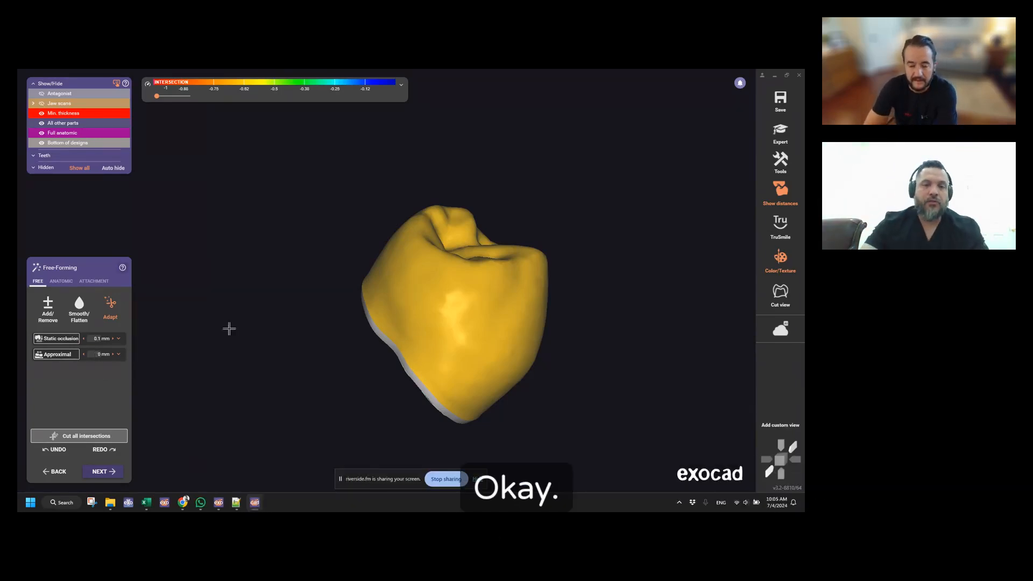
{"action": "mouse_move", "coordinate": [269, 353]}
{"action": "right_mouse_down"}
{"action": "mouse_move", "coordinate": [305, 376]}
{"action": "mouse_move", "coordinate": [353, 341]}
{"action": "mouse_move", "coordinate": [447, 306]}
{"action": "mouse_move", "coordinate": [429, 299]}
{"action": "mouse_move", "coordinate": [495, 226]}
{"action": "mouse_move", "coordinate": [433, 228]}
{"action": "mouse_move", "coordinate": [436, 236]}
{"action": "right_mouse_up"}
{"action": "key", "text": "j"}
{"action": "key", "text": "j"}
{"action": "key", "text": "a"}
{"action": "key", "text": "1"}
{"action": "scroll", "coordinate": [436, 236], "scroll_direction": "up", "scroll_amount": 3, "text": "ctrl"}
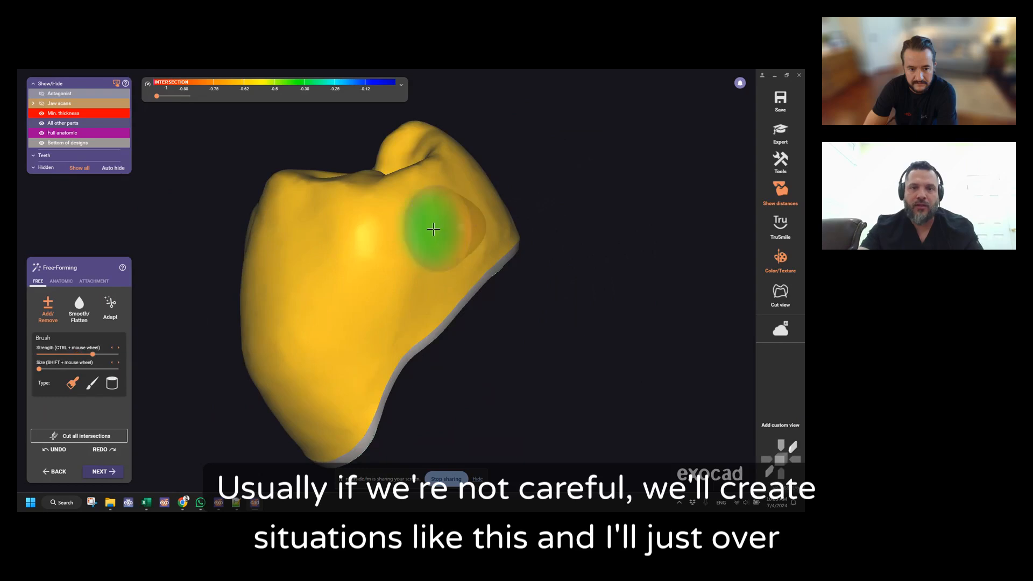
{"action": "scroll", "coordinate": [436, 237], "scroll_direction": "up", "scroll_amount": 3, "text": "shift"}
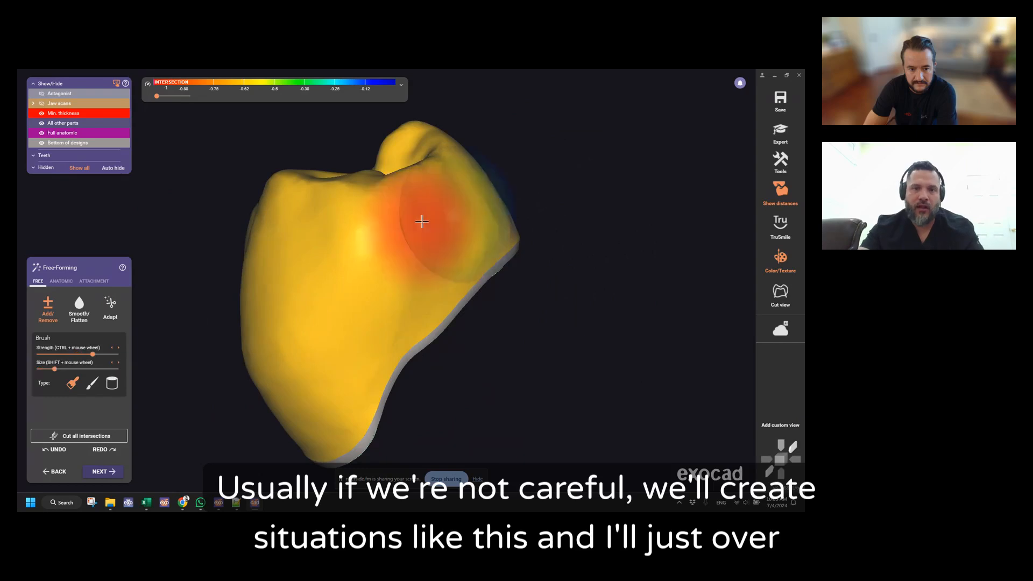
Adapt the approximal contact at 0 mm and smooth around its concave area with a weaker Smooth/Flatten brush
{"action": "left_click", "coordinate": [111, 305]}
{"action": "left_click", "coordinate": [60, 359]}
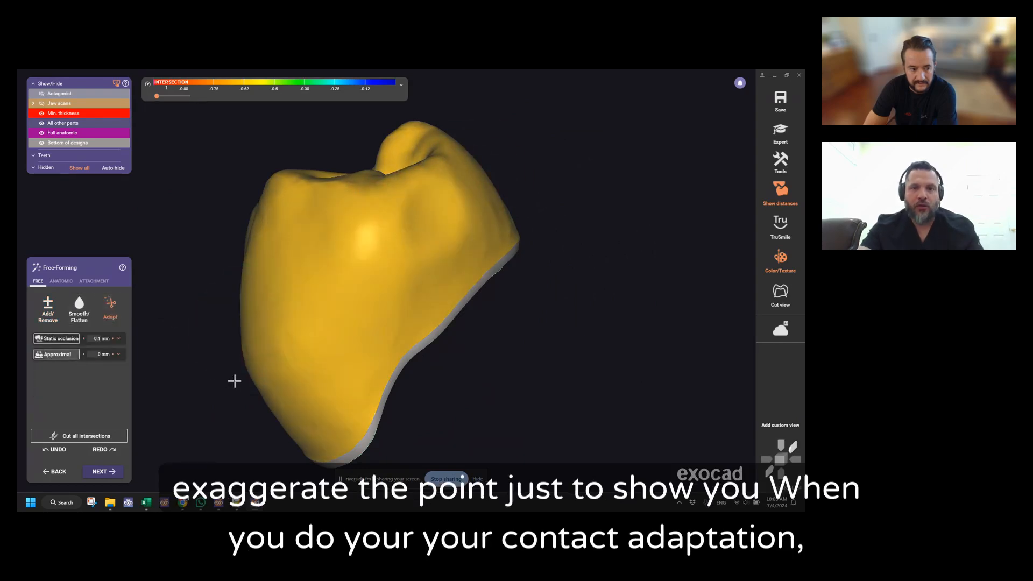
{"action": "mouse_move", "coordinate": [312, 323]}
{"action": "right_mouse_down"}
{"action": "mouse_move", "coordinate": [387, 285]}
{"action": "mouse_move", "coordinate": [380, 237]}
{"action": "mouse_move", "coordinate": [369, 322]}
{"action": "right_mouse_up"}
{"action": "scroll", "coordinate": [401, 252], "scroll_direction": "up", "scroll_amount": 3}
{"action": "key", "text": "s"}
{"action": "scroll", "coordinate": [369, 321], "scroll_direction": "up", "scroll_amount": 2}
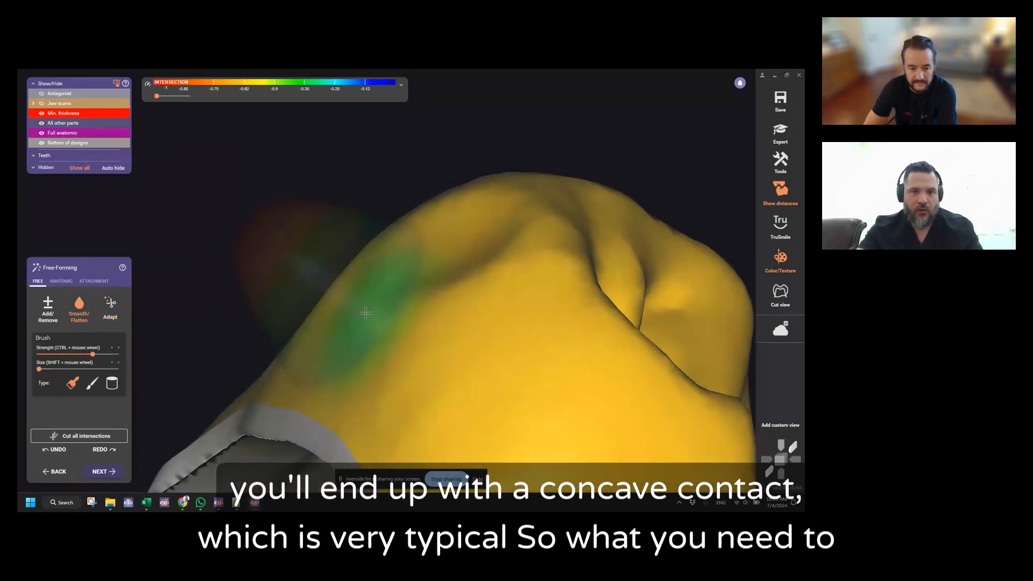
{"action": "scroll", "coordinate": [378, 329], "scroll_direction": "down", "scroll_amount": 3, "text": "ctrl"}
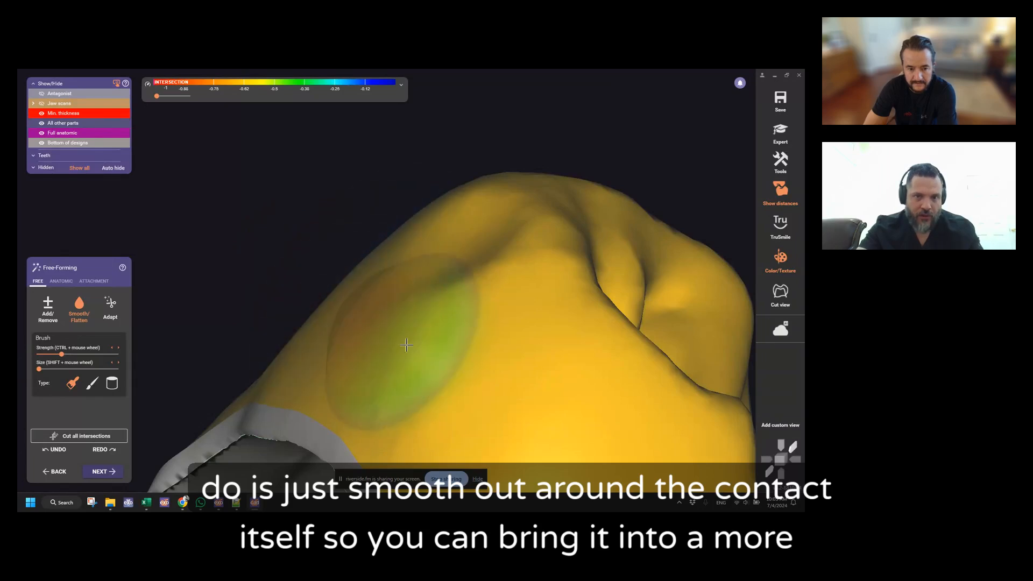
{"action": "right_click_drag", "start_coordinate": [406, 345], "coordinate": [403, 334]}
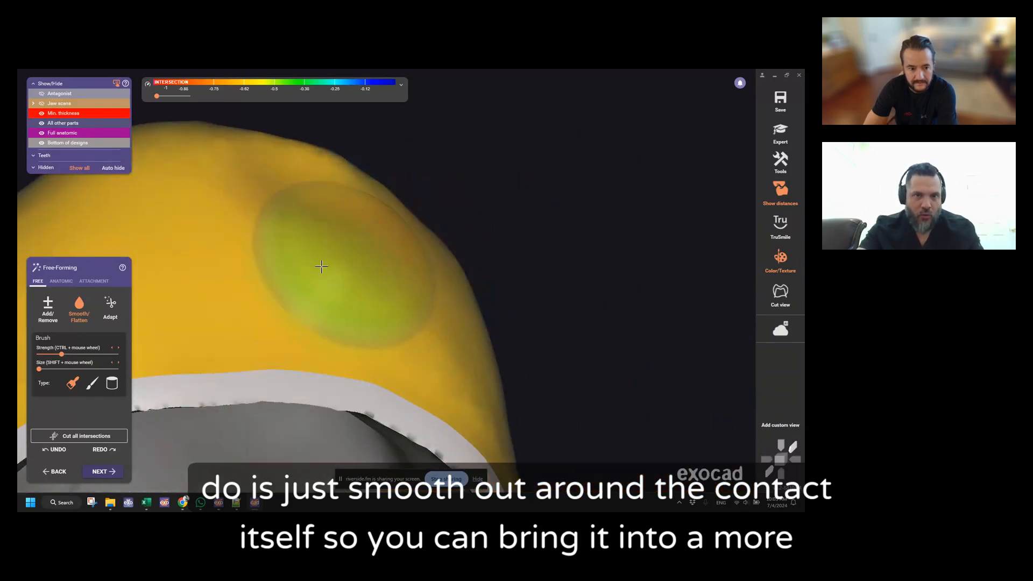
{"action": "mouse_move", "coordinate": [348, 281]}
{"action": "right_mouse_down"}
{"action": "mouse_move", "coordinate": [362, 276]}
{"action": "mouse_move", "coordinate": [334, 160]}
{"action": "right_mouse_up"}
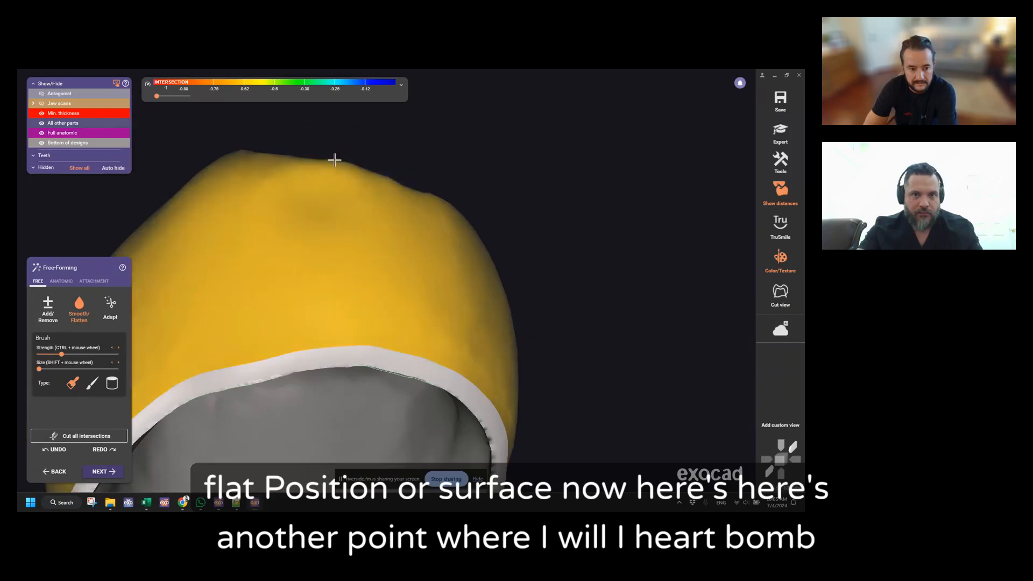
Examine the smoothed contact for remaining concavity, both magnified and at roughly the crown's actual size
{"action": "scroll", "coordinate": [265, 179], "scroll_direction": "down", "scroll_amount": 3}
{"action": "right_click_drag", "start_coordinate": [265, 180], "coordinate": [269, 221]}
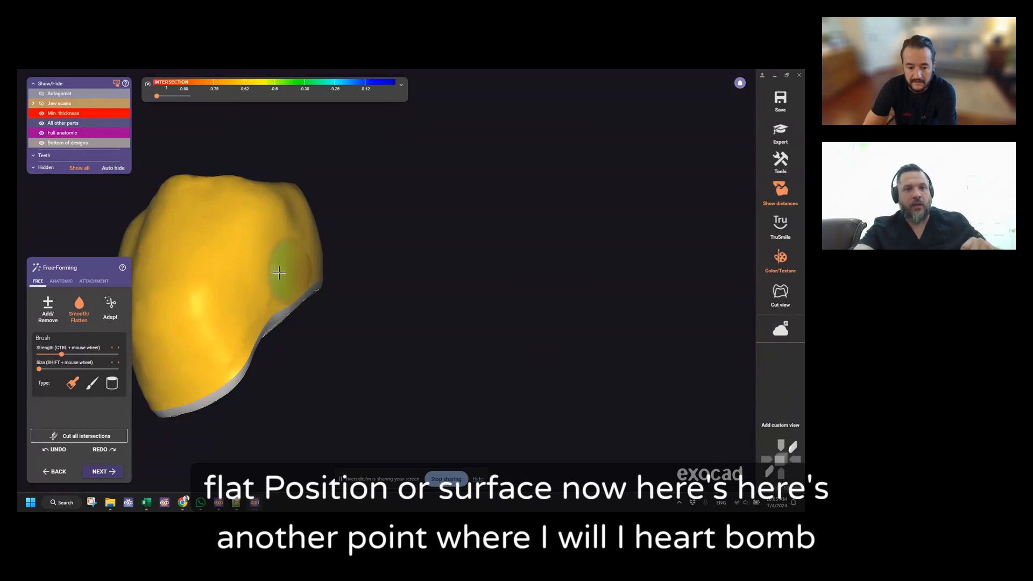
{"action": "scroll", "coordinate": [279, 258], "scroll_direction": "up", "scroll_amount": 5}
{"action": "right_click_drag", "start_coordinate": [373, 316], "coordinate": [374, 314]}
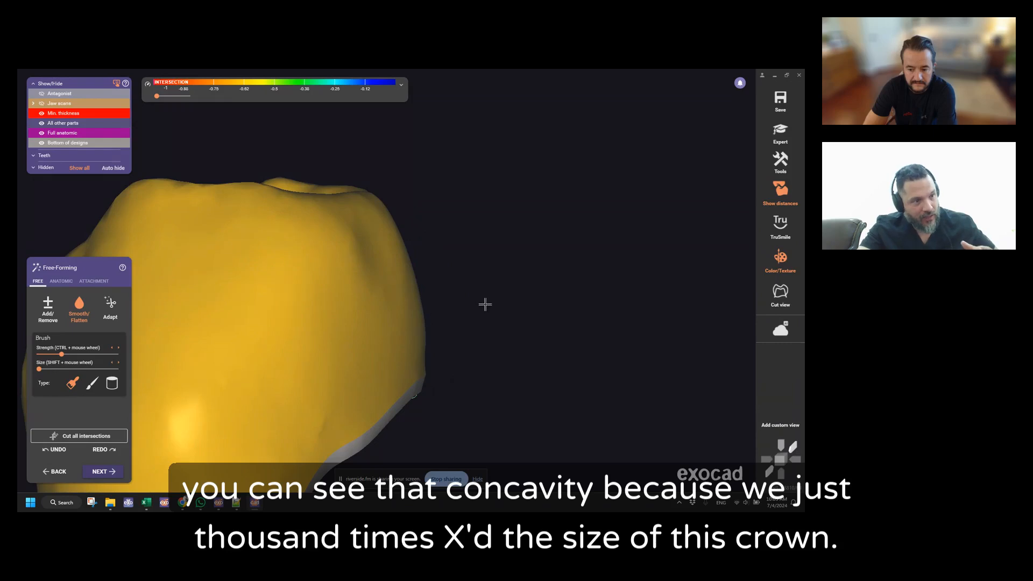
{"action": "middle_click_drag", "start_coordinate": [485, 304], "coordinate": [533, 290]}
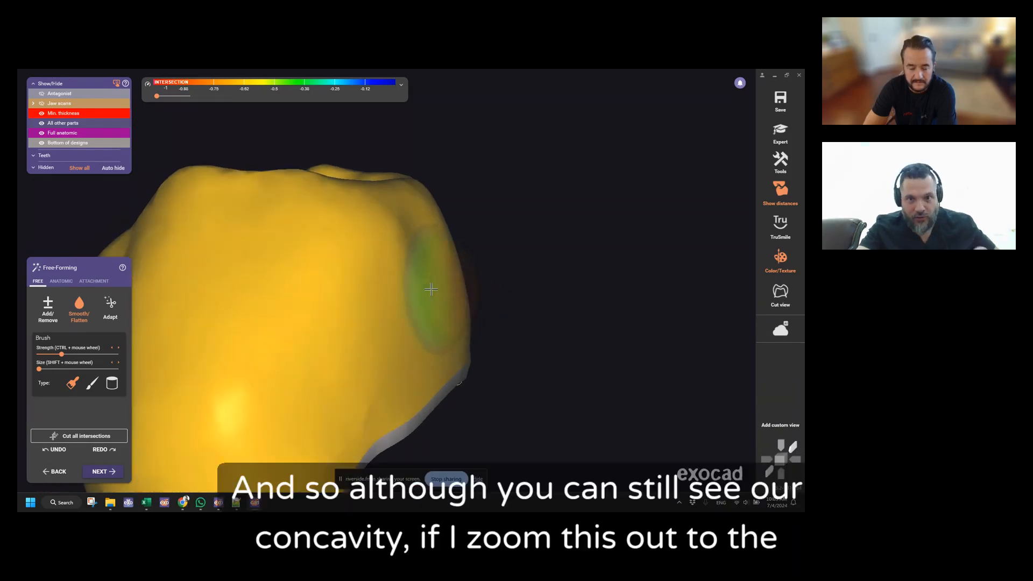
{"action": "scroll", "coordinate": [511, 299], "scroll_direction": "up", "scroll_amount": 2}
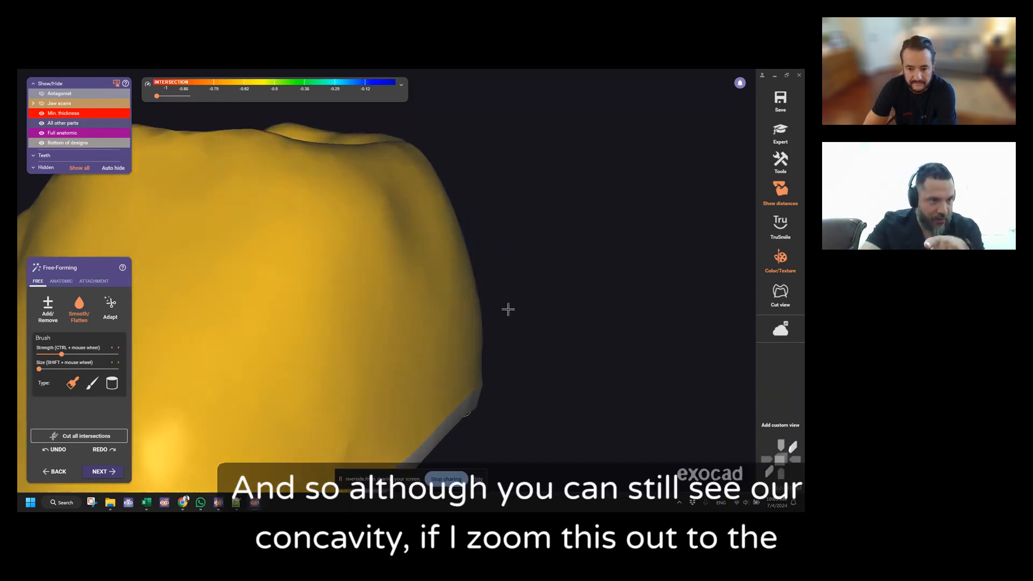
{"action": "scroll", "coordinate": [507, 308], "scroll_direction": "down", "scroll_amount": 10}
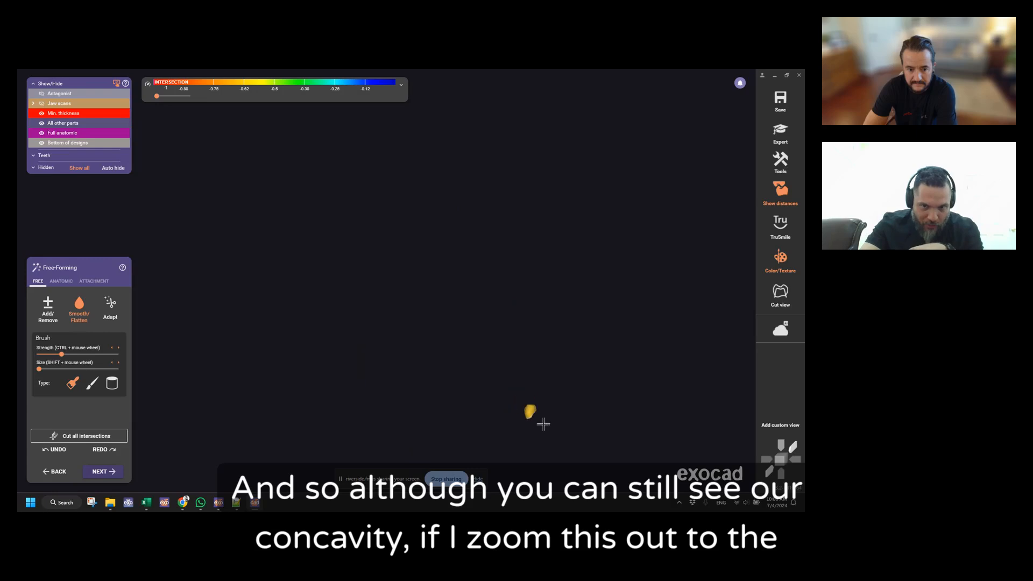
{"action": "right_click_drag", "start_coordinate": [544, 425], "coordinate": [417, 338]}
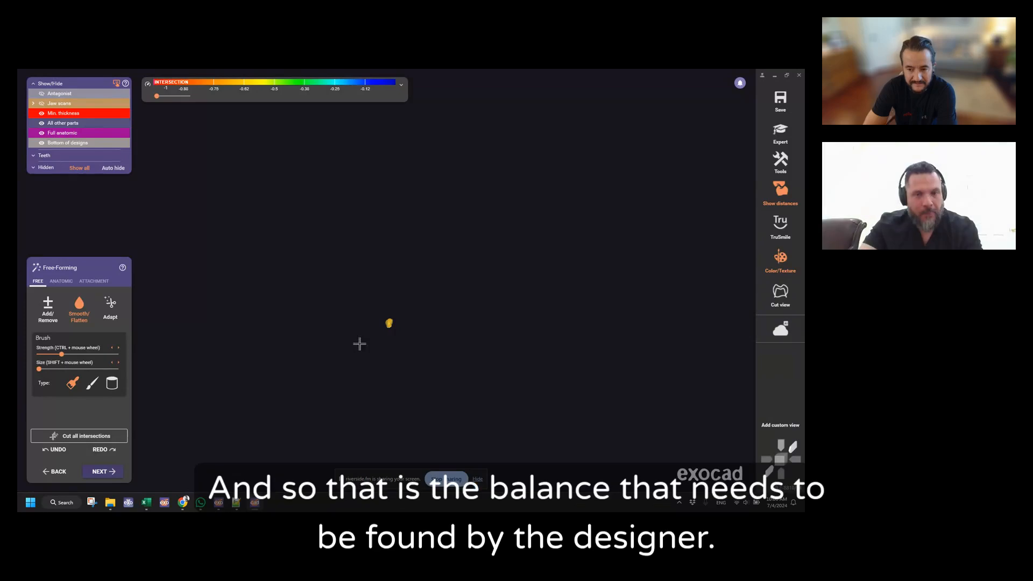
{"action": "scroll", "coordinate": [383, 339], "scroll_direction": "up", "scroll_amount": 8}
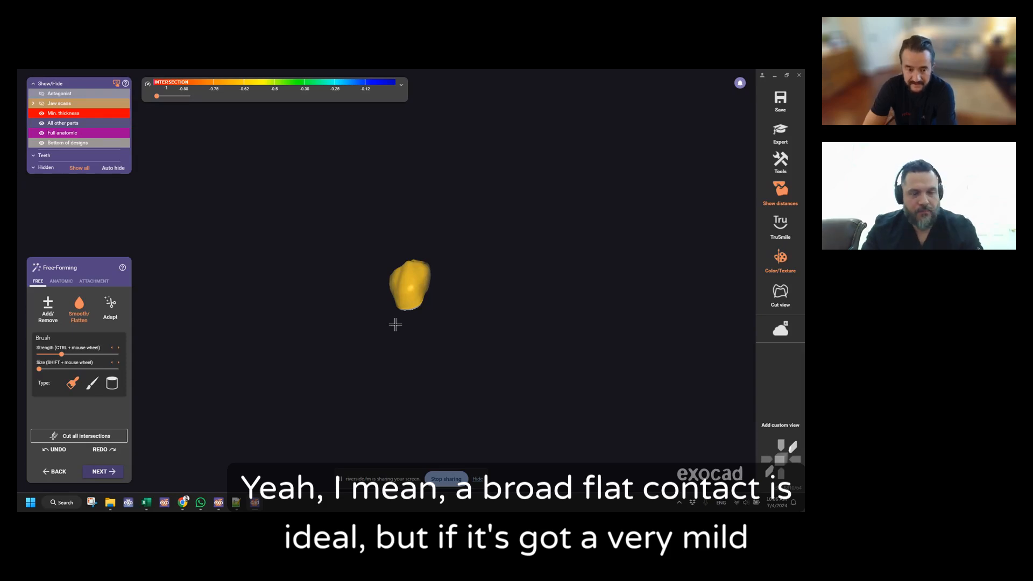
{"action": "scroll", "coordinate": [431, 282], "scroll_direction": "up", "scroll_amount": 5}
Show the jaw scans again and adapt the crown's approximal contacts at 0 mm against the blocked-out adjacent teeth
{"action": "mouse_move", "coordinate": [431, 282]}
{"action": "right_mouse_down"}
{"action": "mouse_move", "coordinate": [405, 272]}
{"action": "mouse_move", "coordinate": [390, 294]}
{"action": "mouse_move", "coordinate": [297, 281]}
{"action": "mouse_move", "coordinate": [271, 237]}
{"action": "mouse_move", "coordinate": [258, 242]}
{"action": "mouse_move", "coordinate": [285, 295]}
{"action": "mouse_move", "coordinate": [339, 330]}
{"action": "mouse_move", "coordinate": [265, 288]}
{"action": "mouse_move", "coordinate": [334, 307]}
{"action": "mouse_move", "coordinate": [240, 289]}
{"action": "mouse_move", "coordinate": [258, 288]}
{"action": "mouse_move", "coordinate": [274, 312]}
{"action": "right_mouse_up"}
{"action": "scroll", "coordinate": [398, 293], "scroll_direction": "up", "scroll_amount": 3, "text": "shift"}
{"action": "scroll", "coordinate": [241, 289], "scroll_direction": "down", "scroll_amount": 2, "text": "shift"}
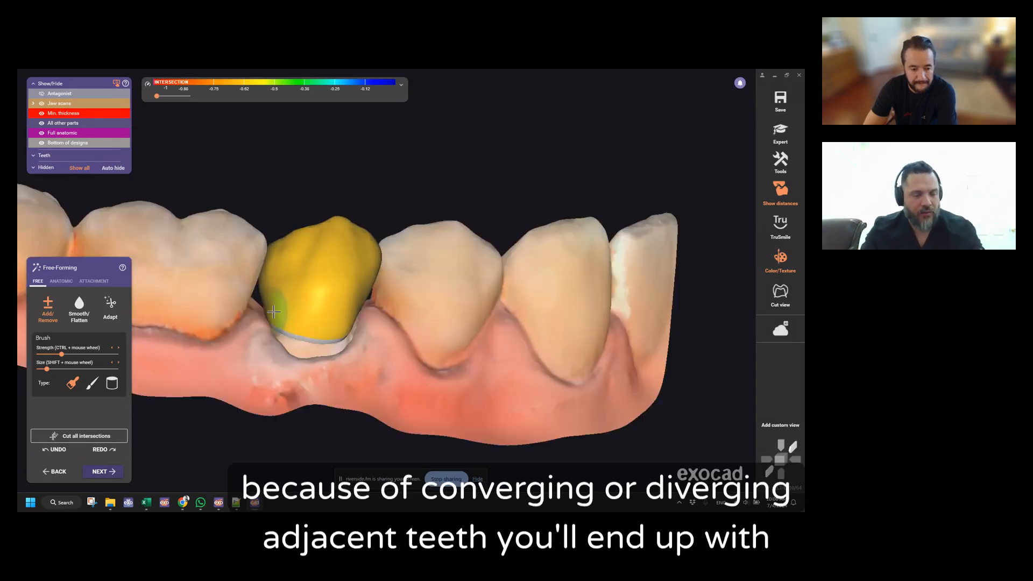
{"action": "scroll", "coordinate": [273, 311], "scroll_direction": "down", "scroll_amount": 2}
{"action": "left_click", "coordinate": [110, 305]}
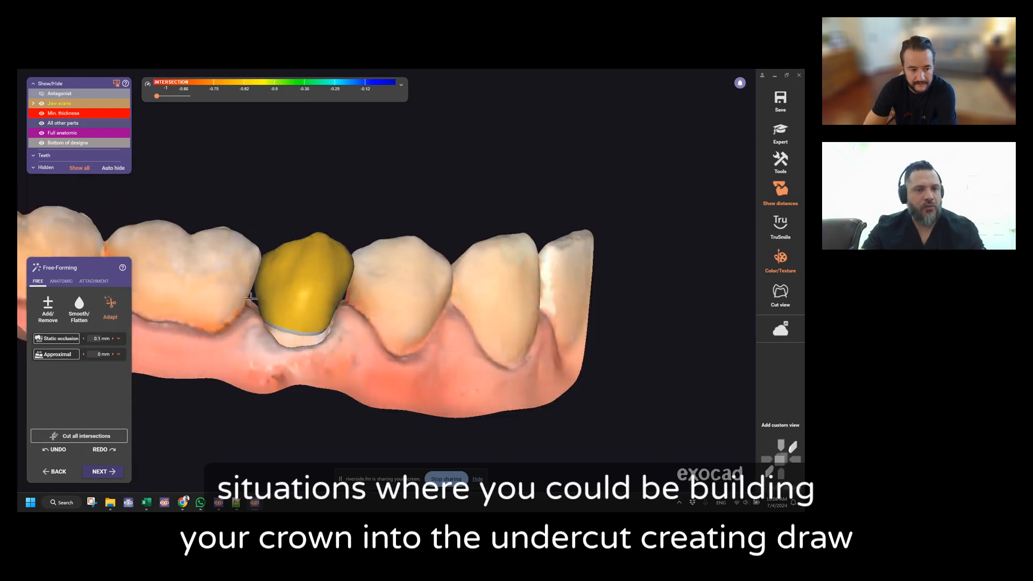
{"action": "scroll", "coordinate": [263, 310], "scroll_direction": "up", "scroll_amount": 4}
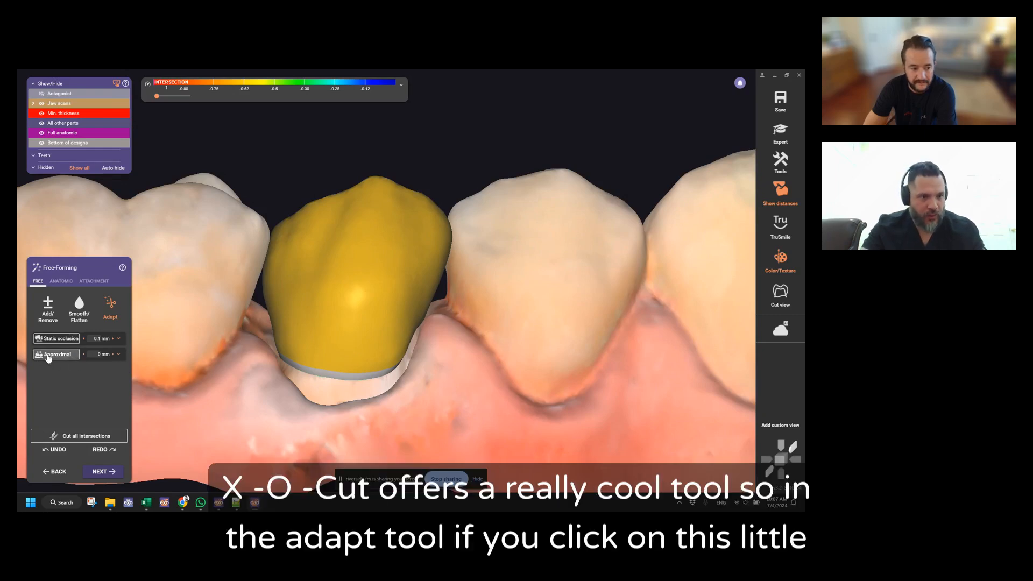
{"action": "left_click", "coordinate": [119, 355]}
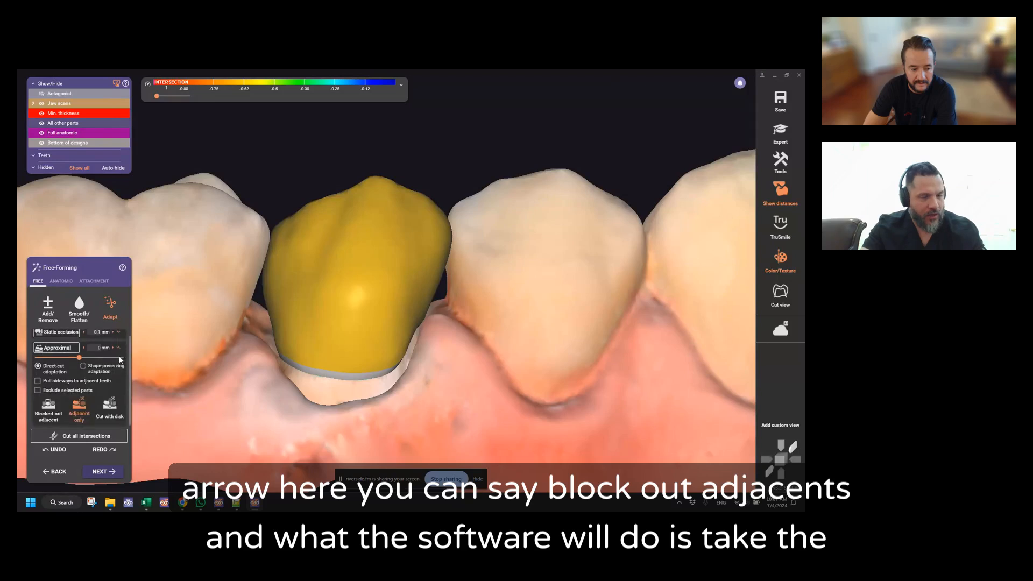
{"action": "left_click", "coordinate": [49, 414]}
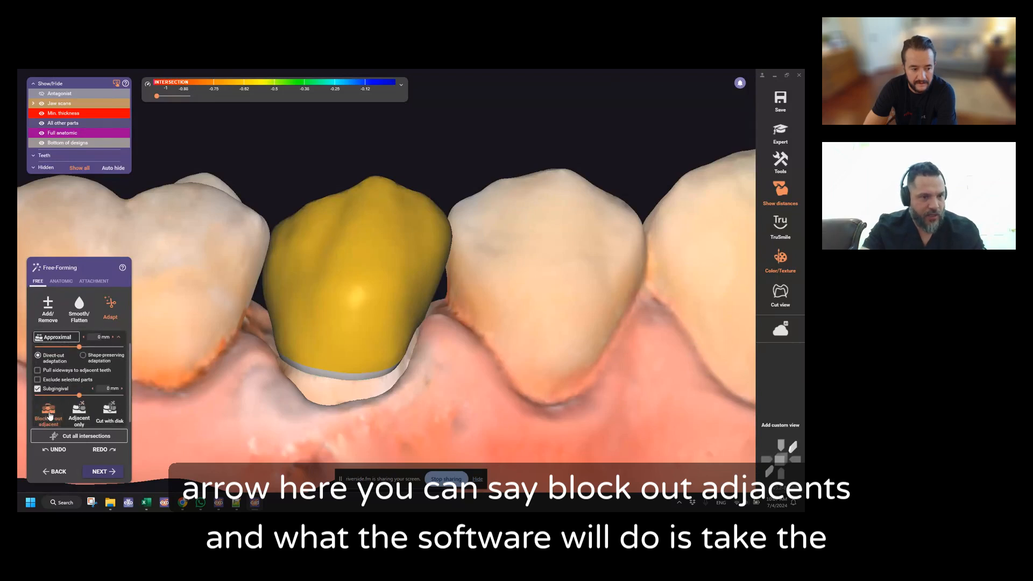
{"action": "left_click", "coordinate": [58, 338]}
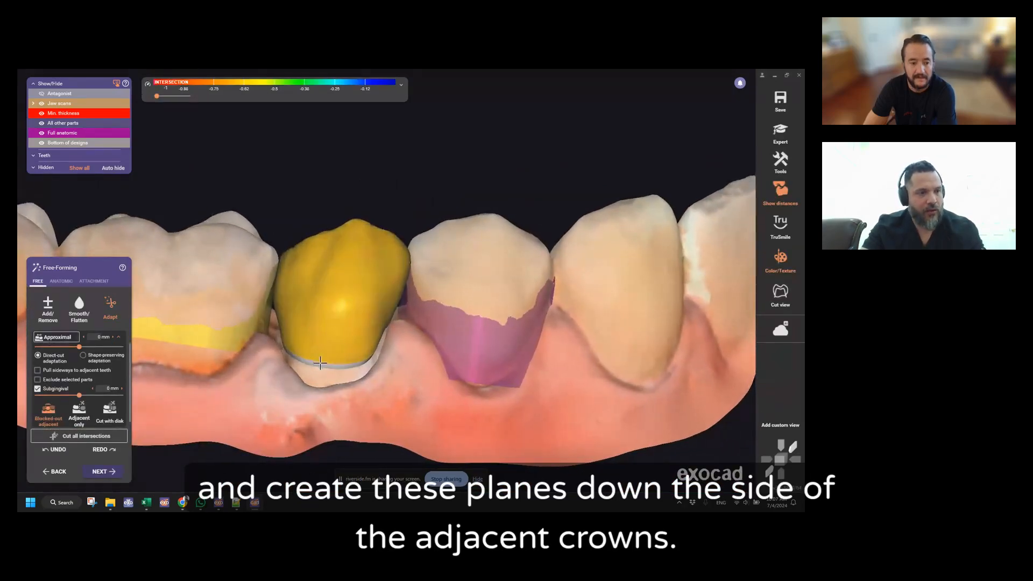
Overbuild the crown's molar-facing proximal side into the undercut with a larger Add/Remove brush
{"action": "scroll", "coordinate": [265, 317], "scroll_direction": "up", "scroll_amount": 3}
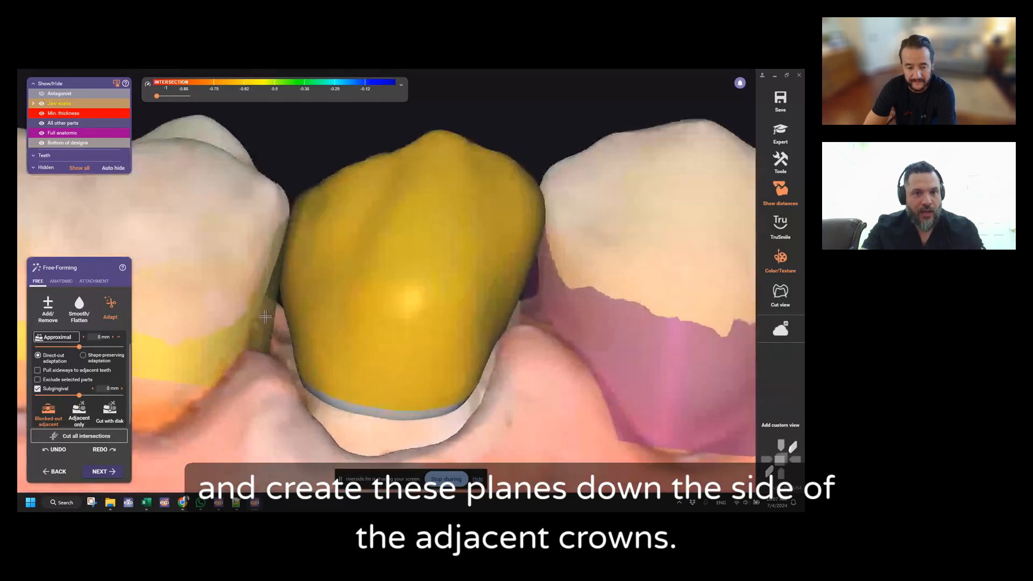
{"action": "scroll", "coordinate": [265, 318], "scroll_direction": "up", "scroll_amount": 1}
{"action": "left_click", "coordinate": [48, 308]}
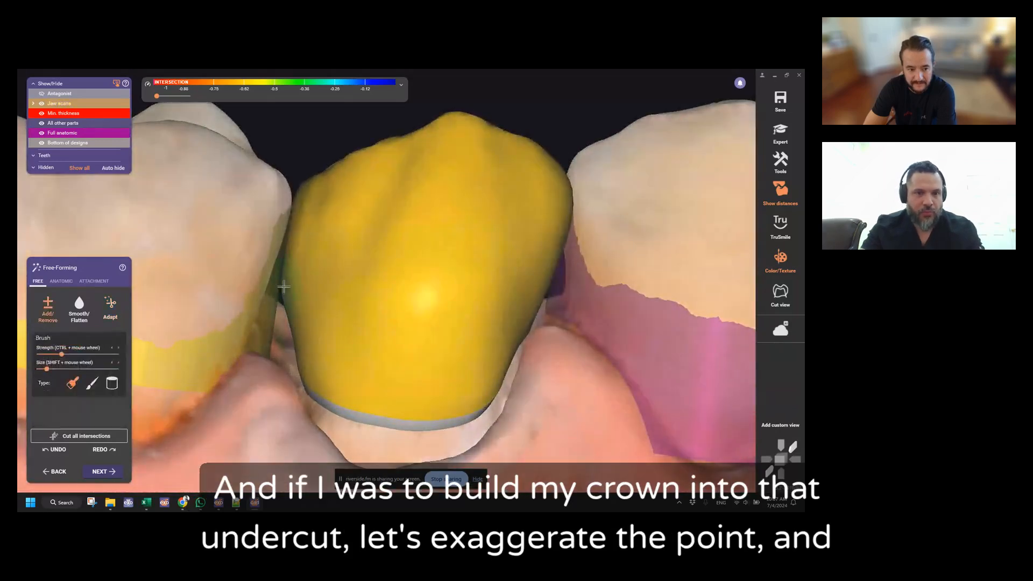
{"action": "right_click_drag", "start_coordinate": [283, 286], "coordinate": [273, 315]}
{"action": "left_click_drag", "start_coordinate": [273, 316], "coordinate": [269, 312]}
{"action": "right_click_drag", "start_coordinate": [269, 312], "coordinate": [272, 300]}
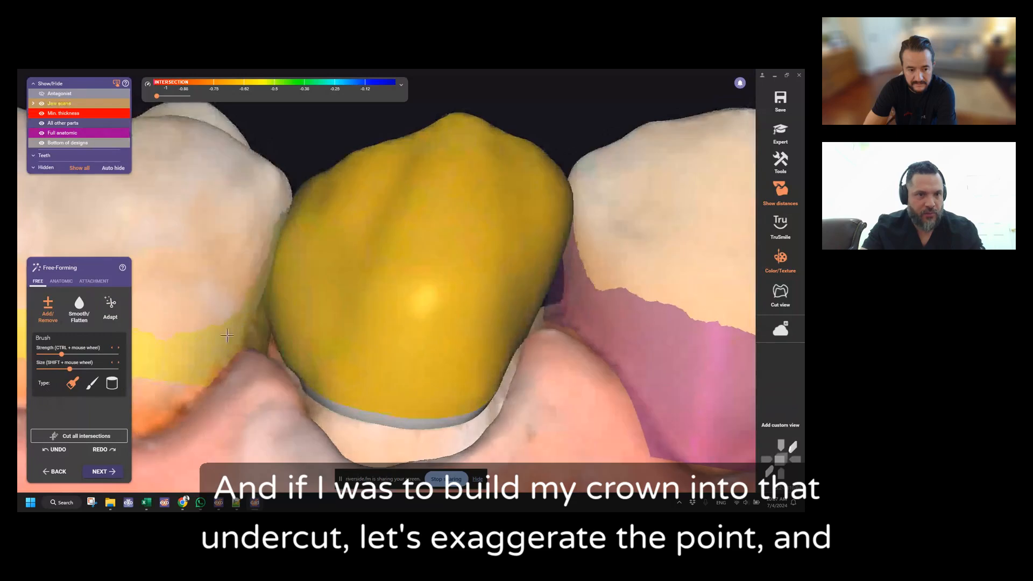
Cut the overbuilt proximal side back with the approximal adaptation at 0 mm against the blocked-out adjacent teeth
{"action": "left_click", "coordinate": [111, 308]}
{"action": "left_click", "coordinate": [58, 337]}
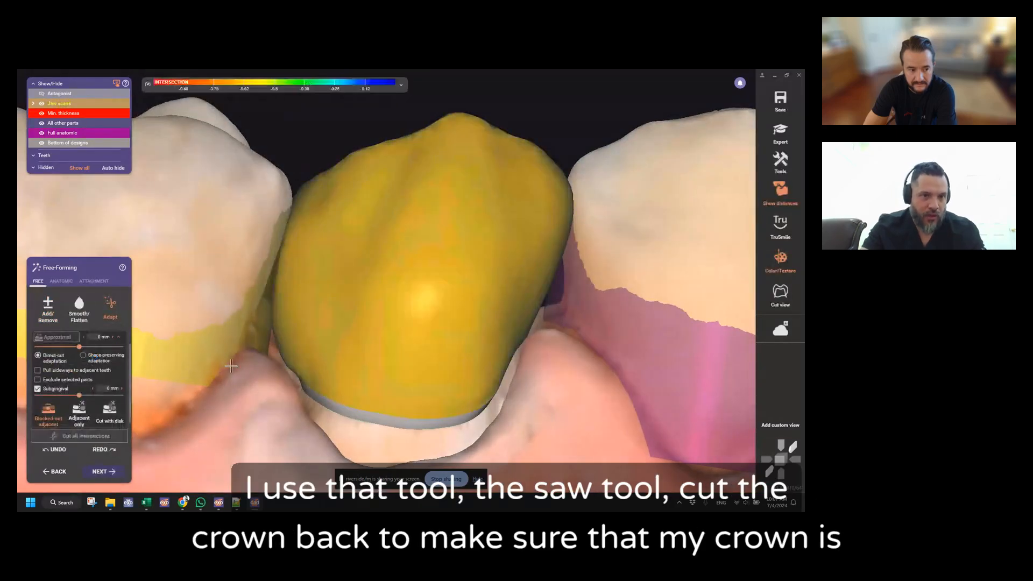
{"action": "right_click_drag", "start_coordinate": [231, 366], "coordinate": [262, 362]}
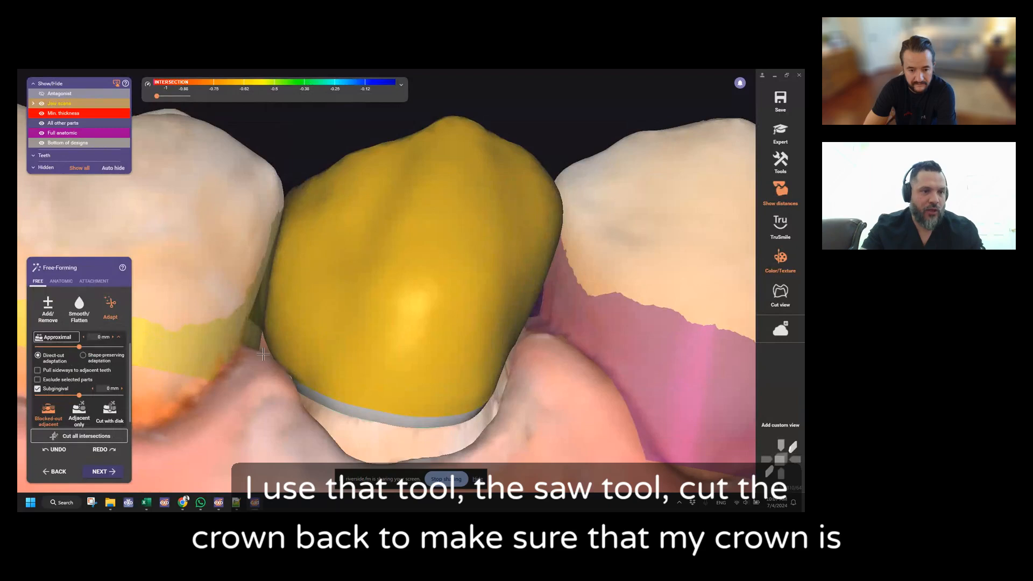
Hide the jaw scans, smooth the crown's cut-back proximal surface with Smooth/Flatten, and show the scans again
{"action": "middle_click", "coordinate": [262, 354], "text": "ctrl"}
{"action": "right_click_drag", "start_coordinate": [262, 354], "coordinate": [290, 334]}
{"action": "key", "text": "s"}
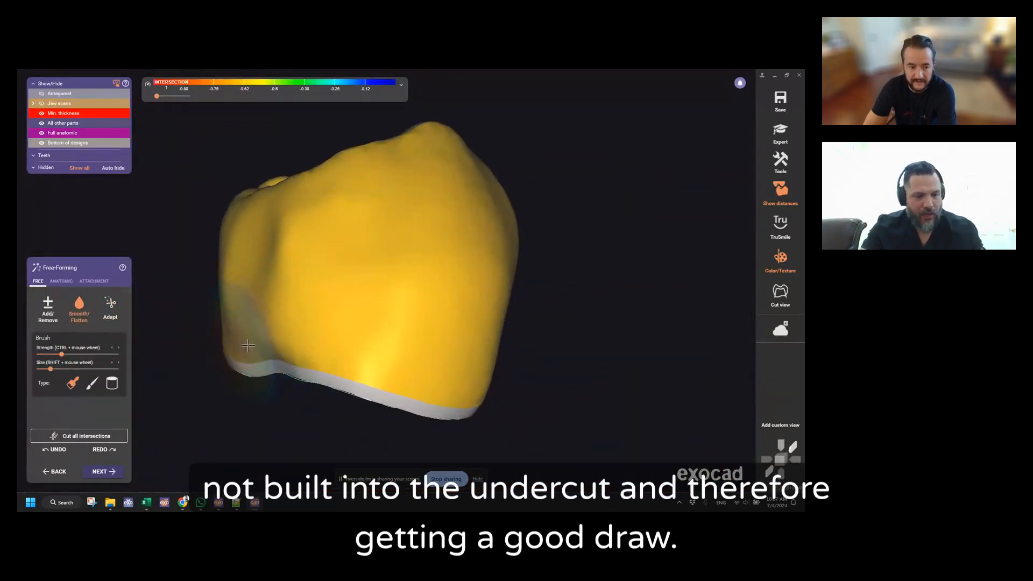
{"action": "middle_click", "coordinate": [328, 391], "text": "ctrl"}
Check the crown among its neighbours from proximal and buccal, and finish free-forming to continue the design
{"action": "scroll", "coordinate": [327, 391], "scroll_direction": "down", "scroll_amount": 3}
{"action": "mouse_move", "coordinate": [323, 391]}
{"action": "right_mouse_down"}
{"action": "mouse_move", "coordinate": [307, 387]}
{"action": "mouse_move", "coordinate": [317, 366]}
{"action": "mouse_move", "coordinate": [338, 367]}
{"action": "mouse_move", "coordinate": [364, 325]}
{"action": "mouse_move", "coordinate": [408, 336]}
{"action": "mouse_move", "coordinate": [373, 362]}
{"action": "right_mouse_up"}
{"action": "scroll", "coordinate": [299, 360], "scroll_direction": "up", "scroll_amount": 2}
{"action": "key", "text": "a"}
{"action": "scroll", "coordinate": [338, 358], "scroll_direction": "down", "scroll_amount": 2}
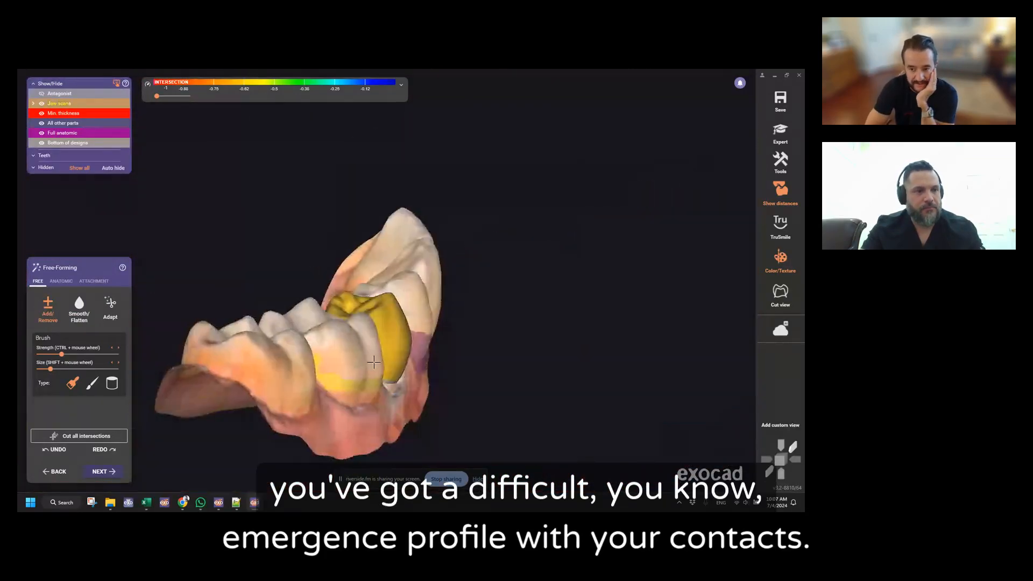
{"action": "right_click_drag", "start_coordinate": [463, 348], "coordinate": [480, 337]}
{"action": "key", "text": "Return"}
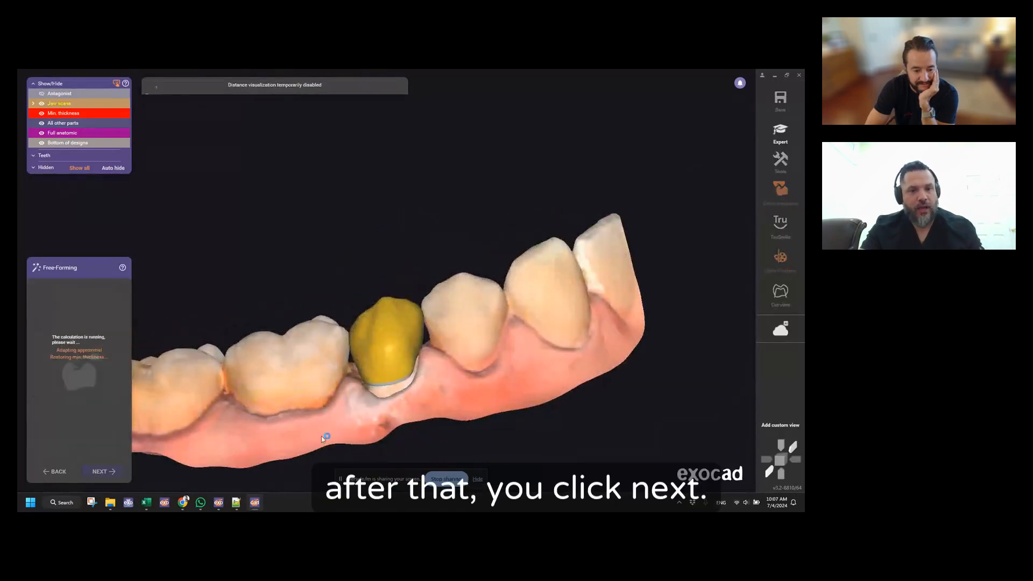